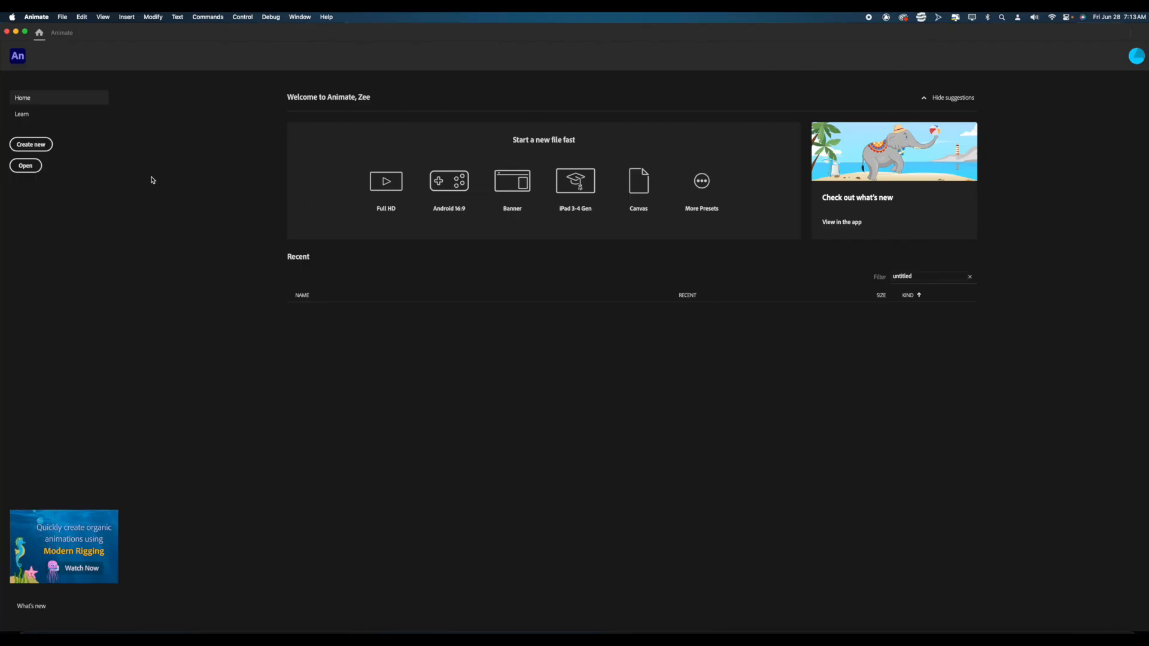
Step: Browse the new-document preset categories from Social through Advanced and back to Character Animation
click(40, 146)
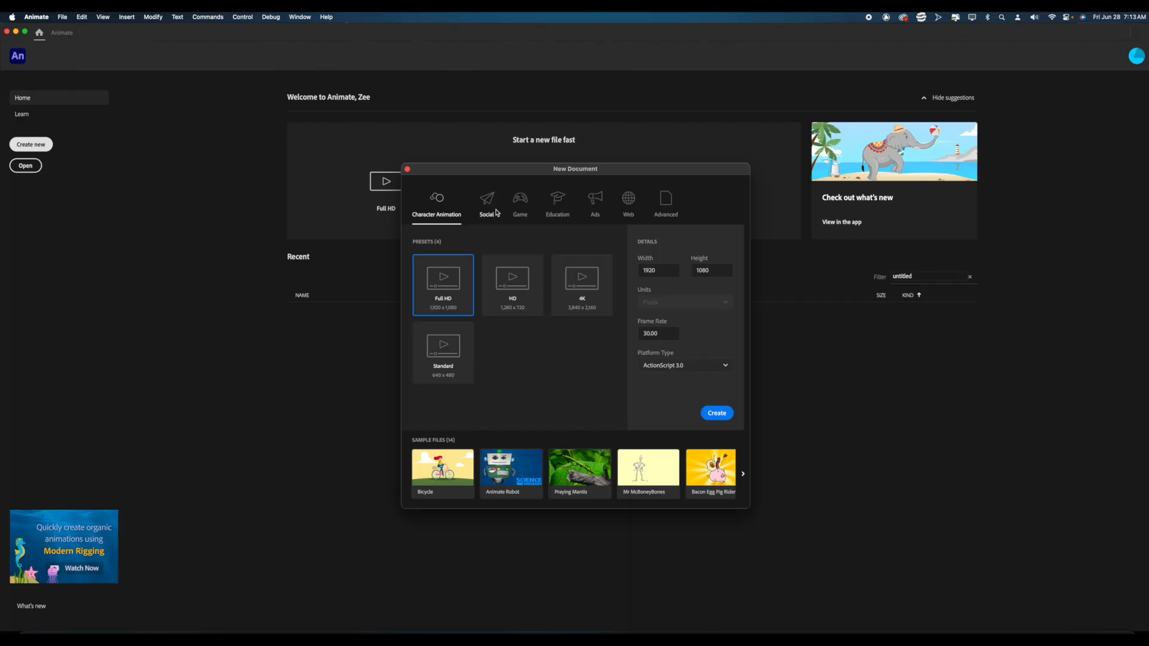
click(496, 212)
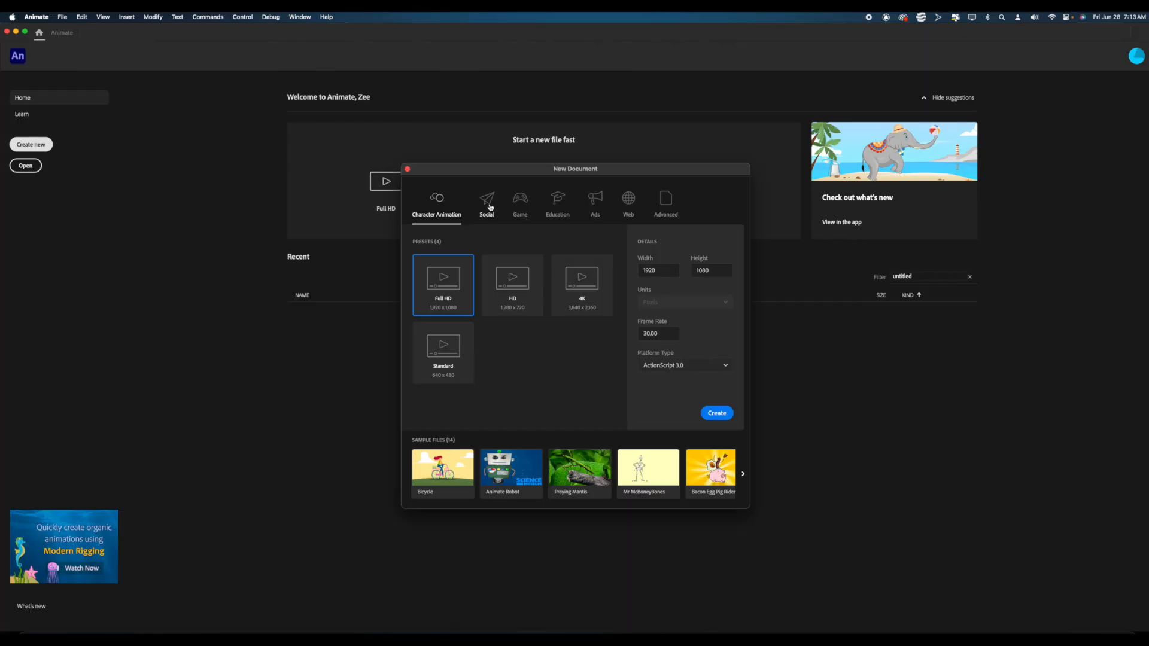
click(516, 210)
click(558, 211)
click(595, 209)
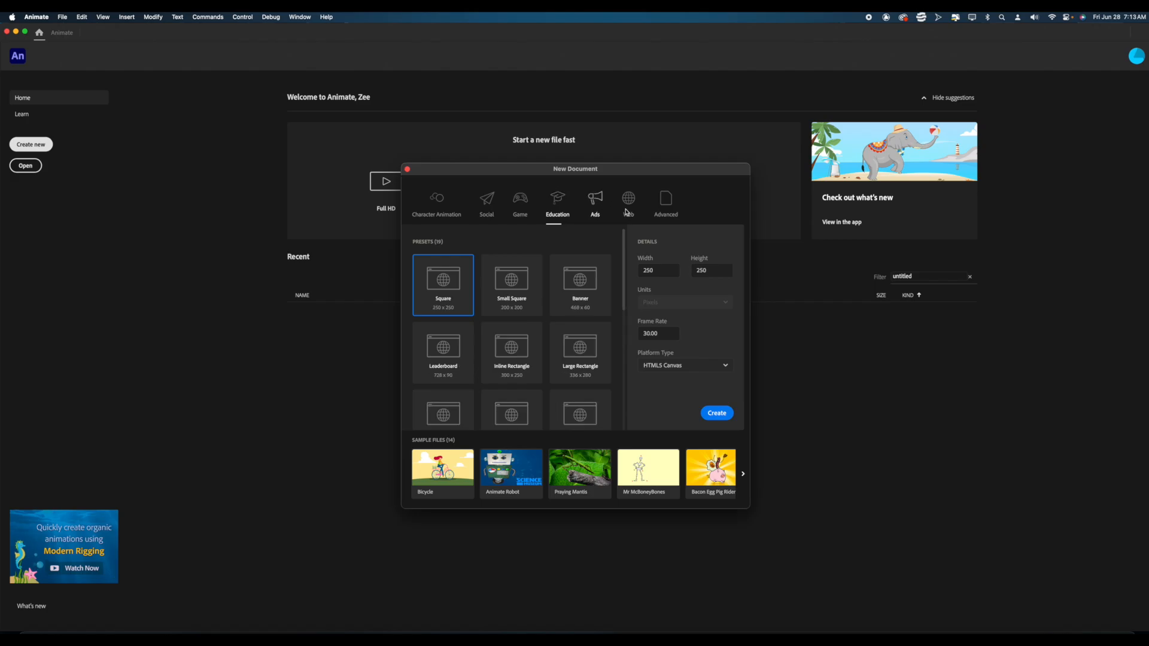
click(629, 206)
click(665, 204)
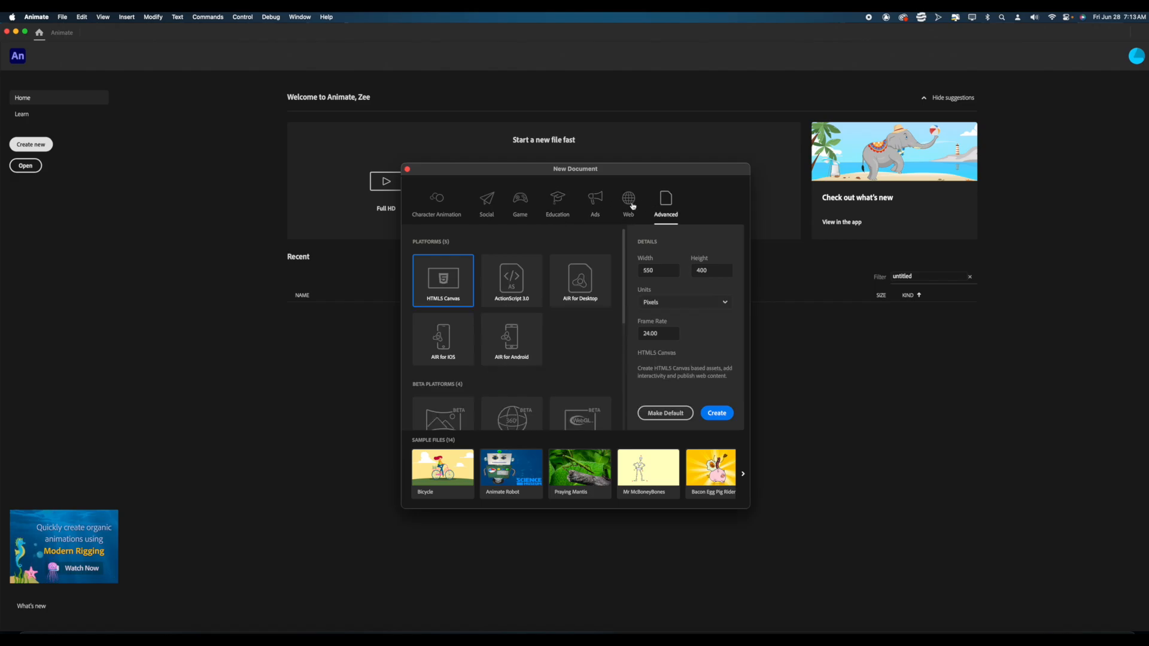
click(632, 205)
click(595, 202)
click(556, 202)
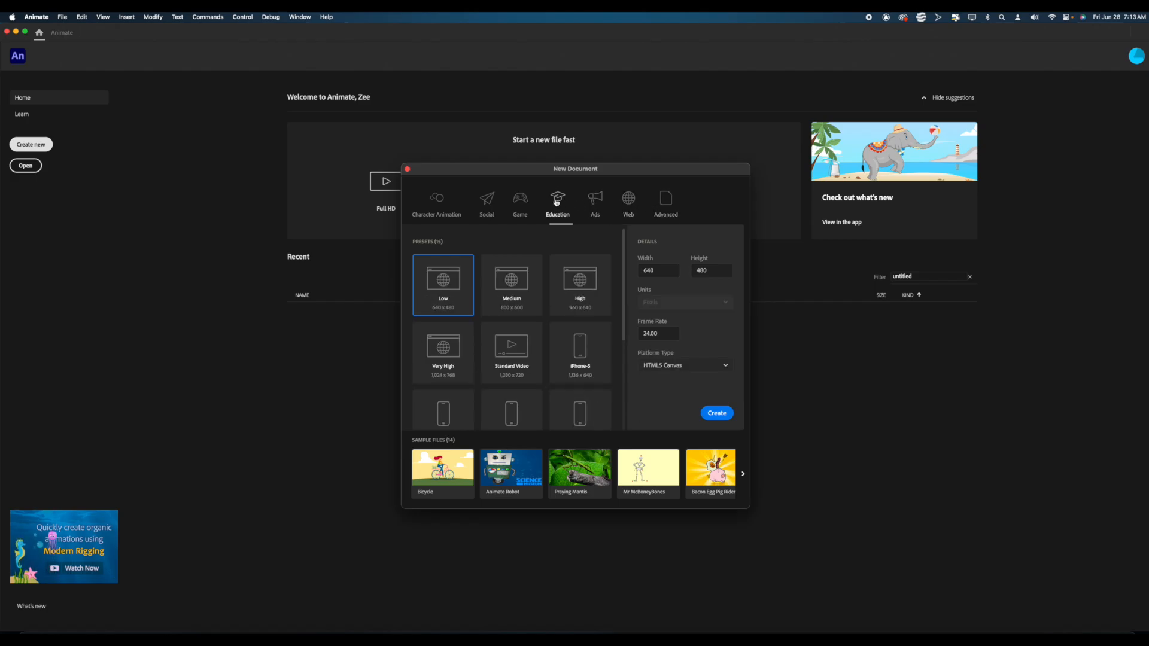
click(520, 203)
click(487, 204)
click(443, 206)
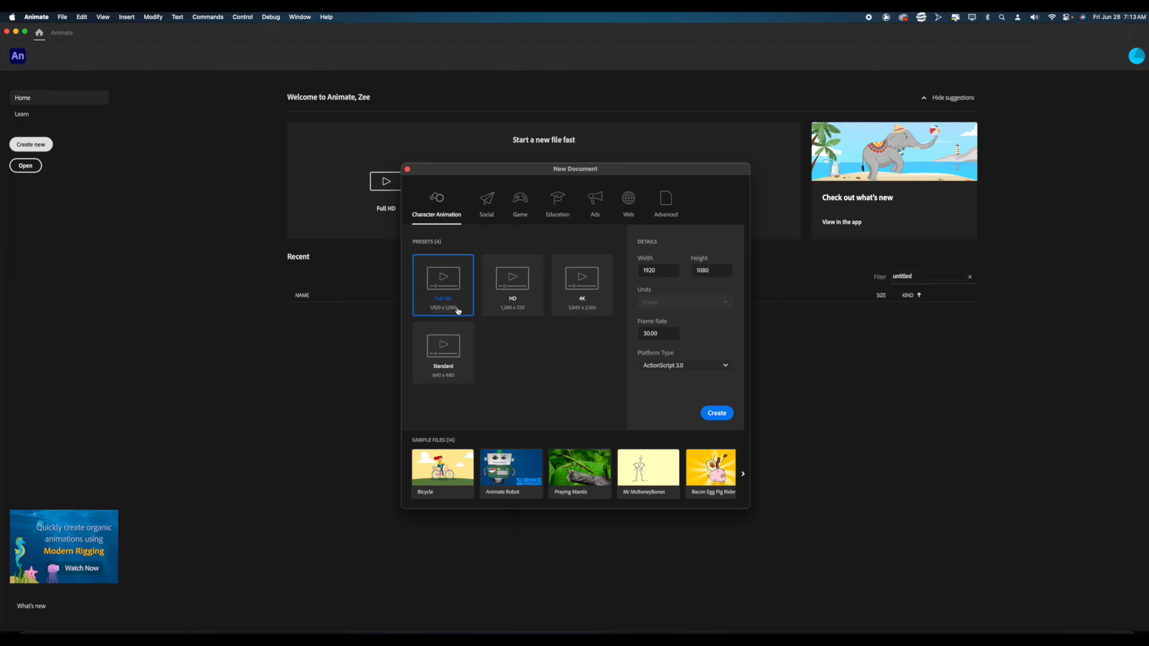
Step: Create a Full HD 1920 x 1080 character animation document and widen the tool strip to two columns
double_click(451, 288)
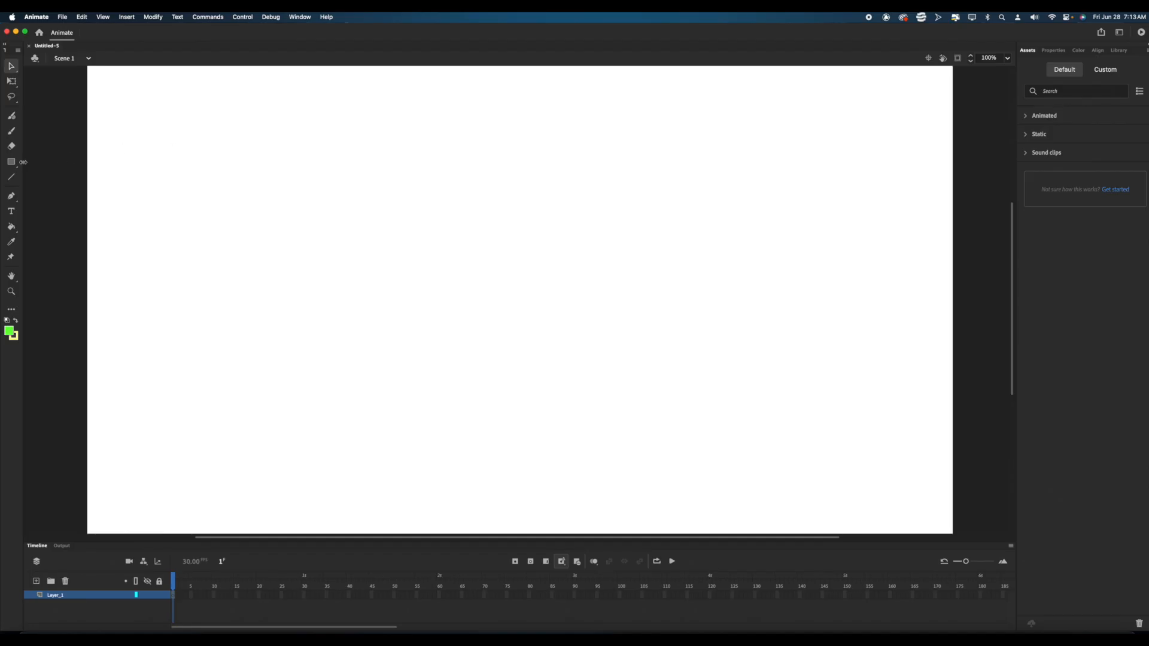
drag(23, 161, 41, 162)
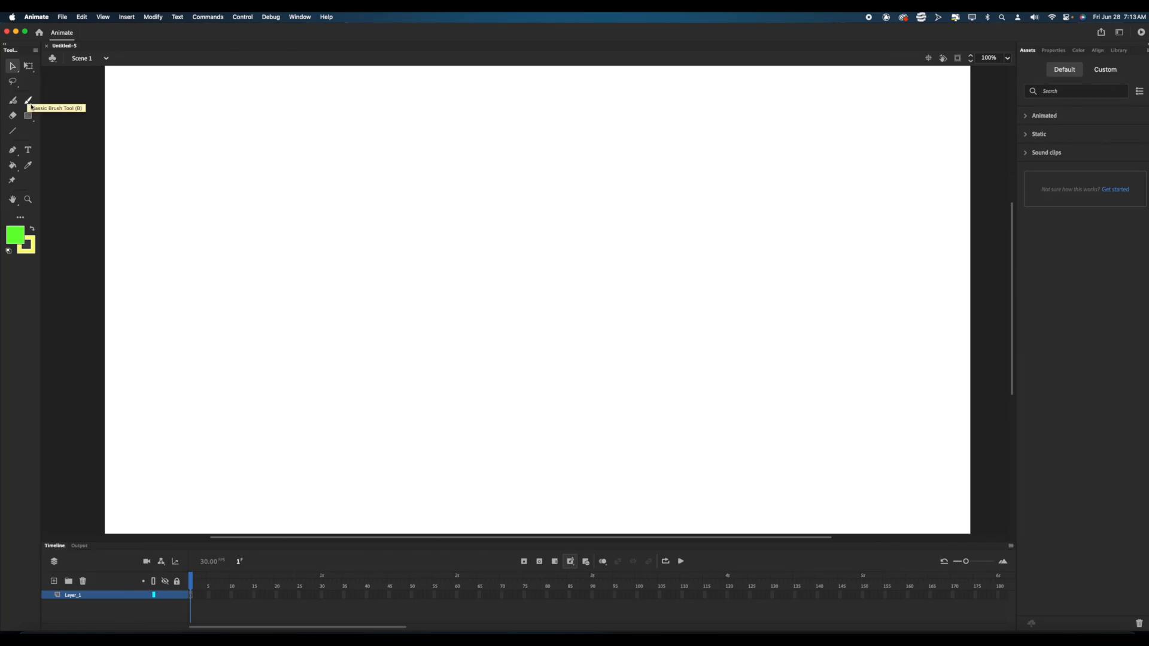
Step: Paint a long curved green stroke running diagonally across the stage's left half with the Classic Brush tool
click(30, 68)
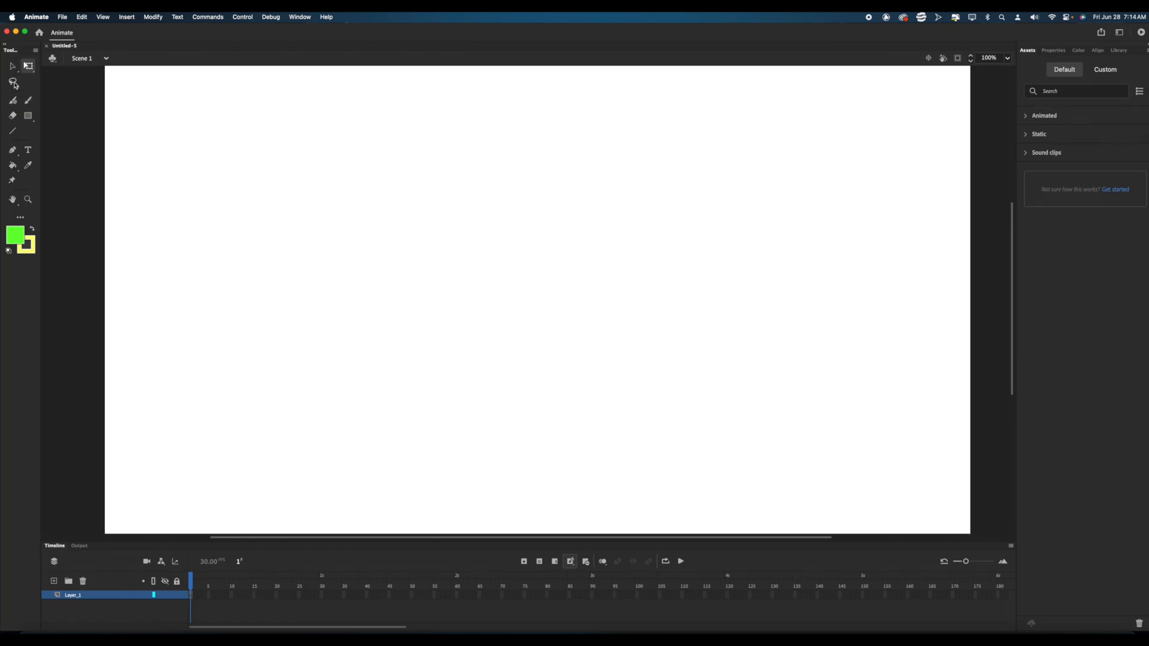
click(13, 82)
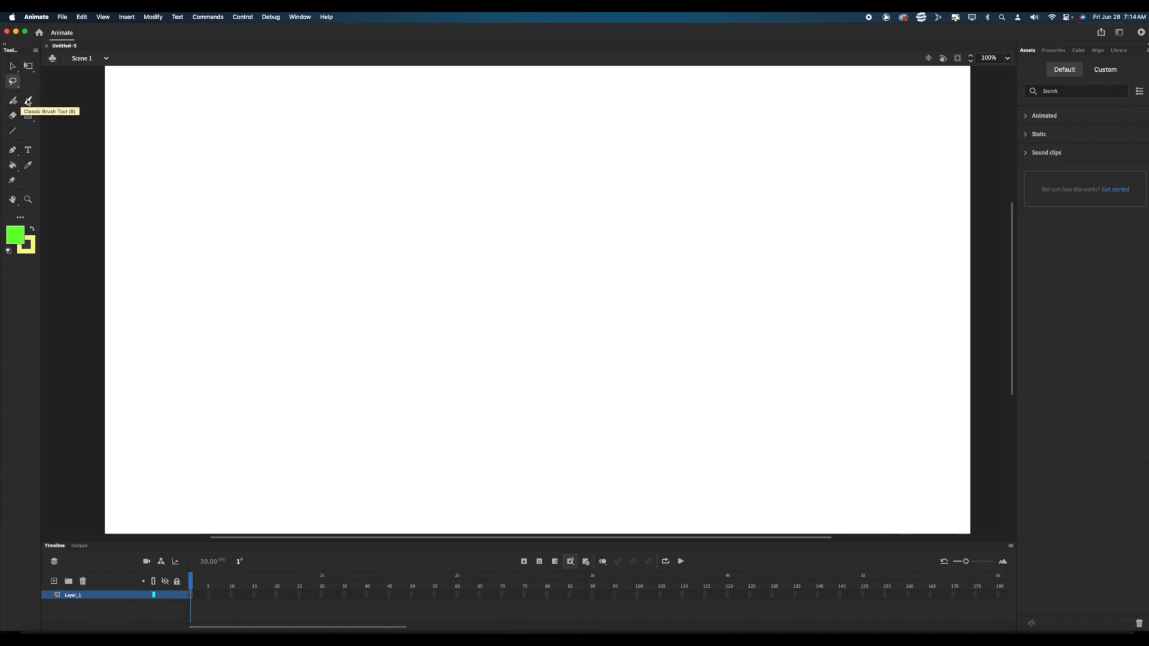
click(29, 100)
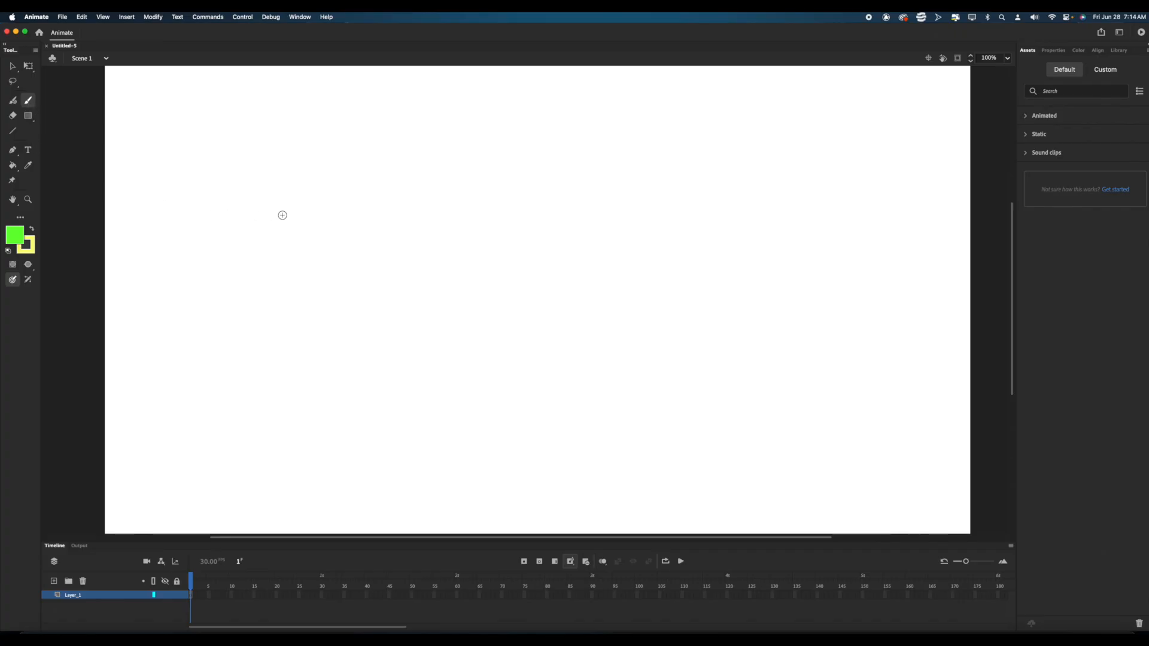
drag(334, 129, 515, 384)
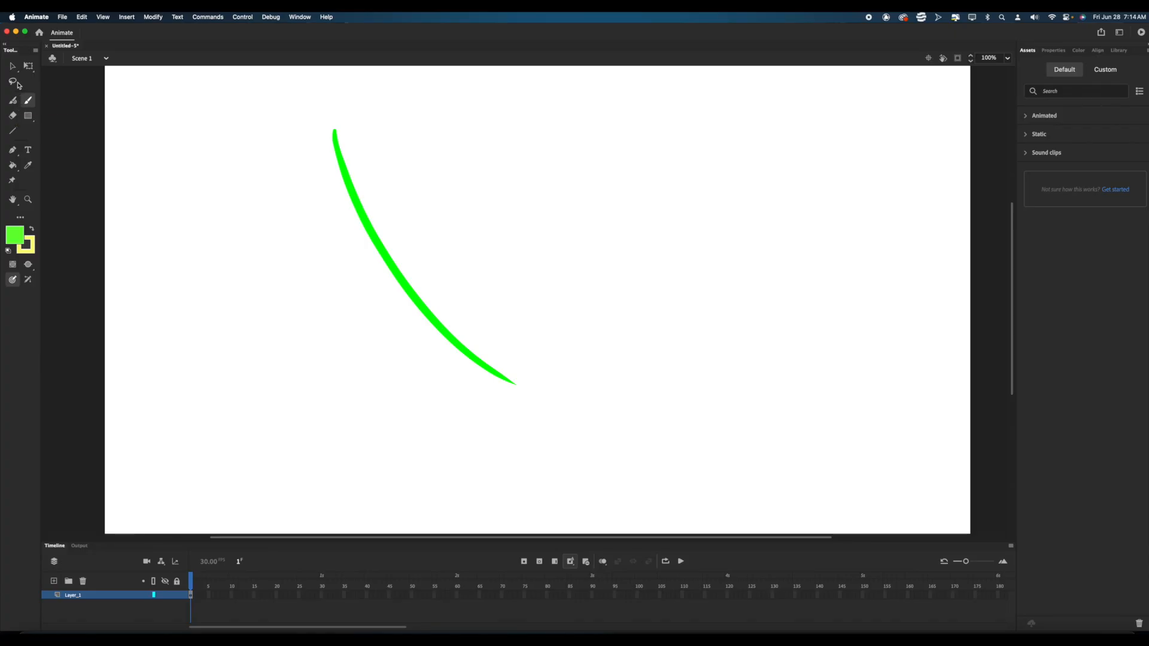
Step: Move the long green stroke slightly down and toward the stage's centre with the Selection tool, and delete it
key(v)
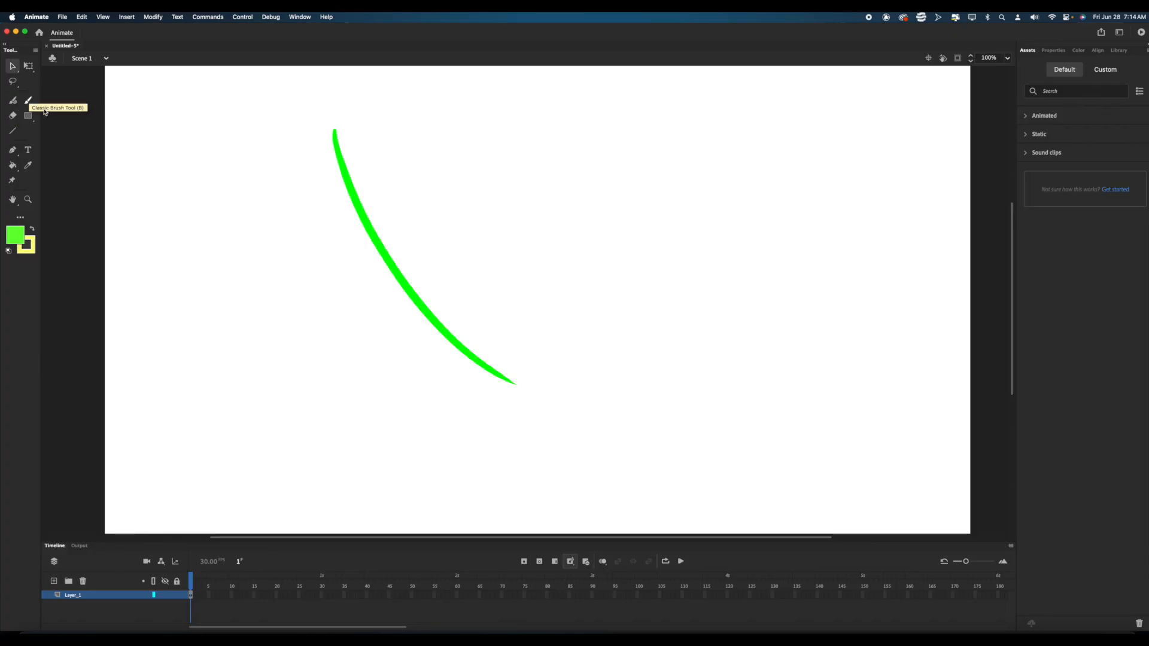
mouse_move(388, 251)
mouse_down()
mouse_move(404, 225)
mouse_move(378, 230)
mouse_move(399, 307)
mouse_move(422, 267)
mouse_up()
click(386, 248)
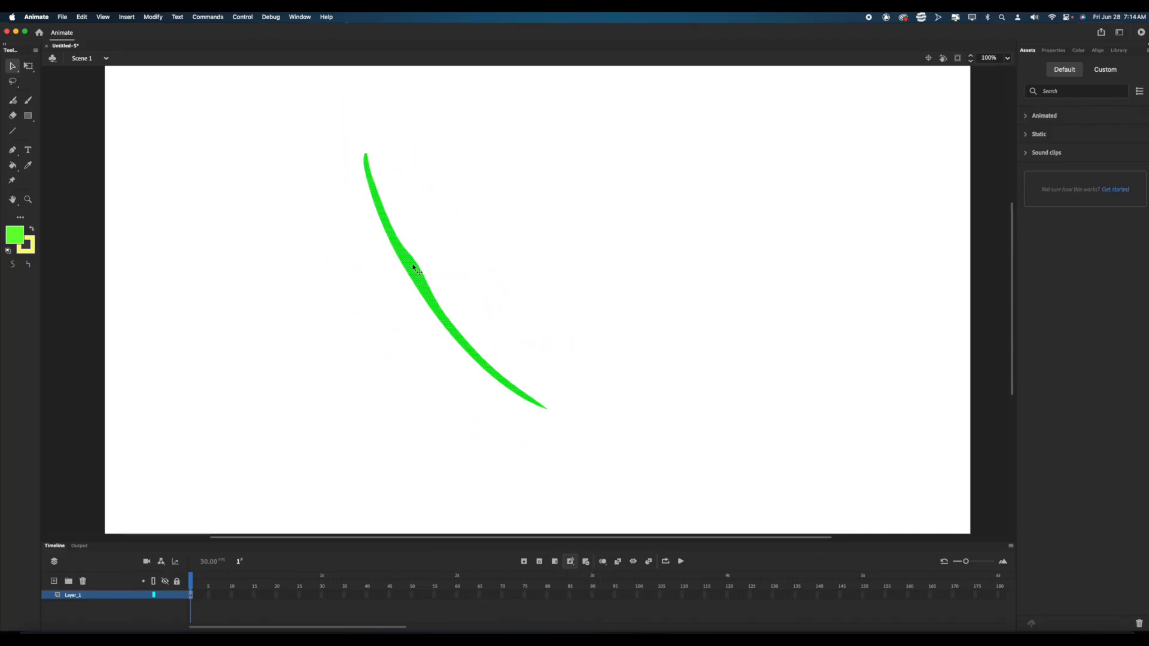
key(Delete)
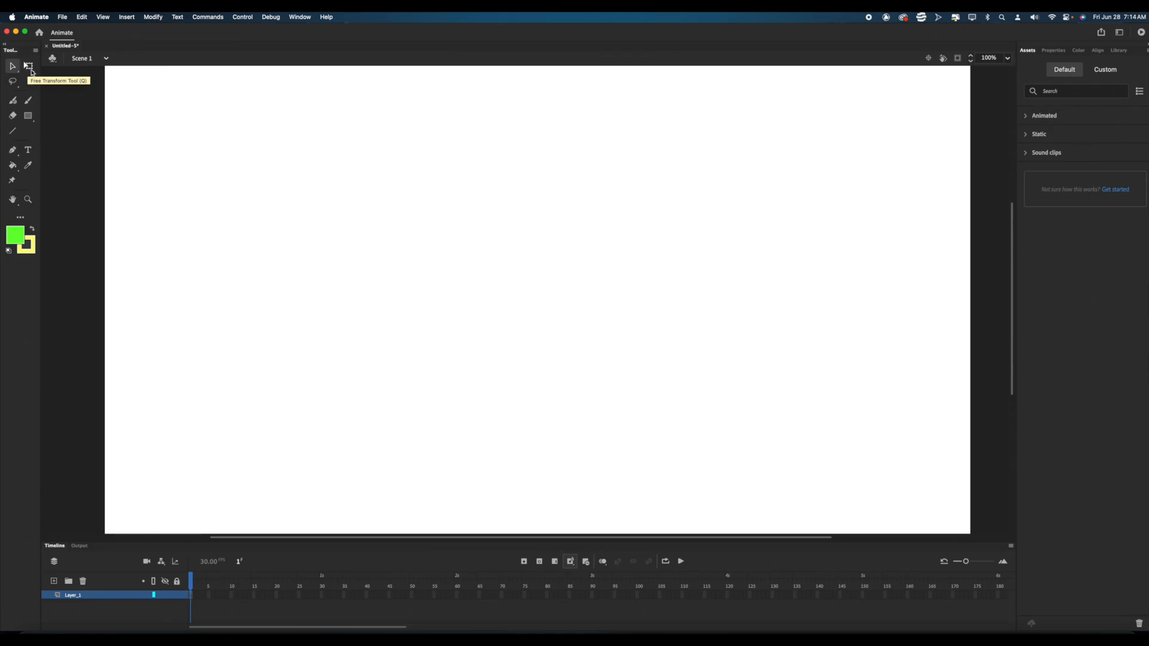
Step: Paint a C-shaped green stroke on the left part of the stage with the Classic Brush tool
click(28, 100)
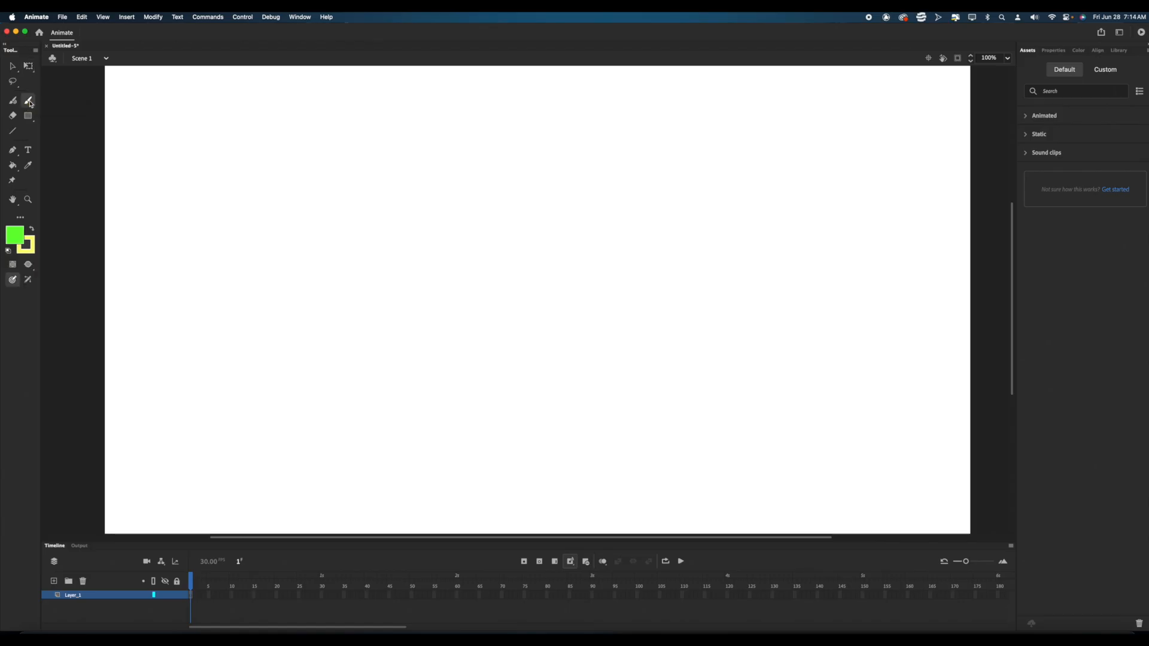
drag(334, 158, 306, 220)
drag(307, 266, 367, 346)
Step: Widen the C-shaped stroke about its centre with the Free Transform tool, and try stretching it vertically
click(28, 66)
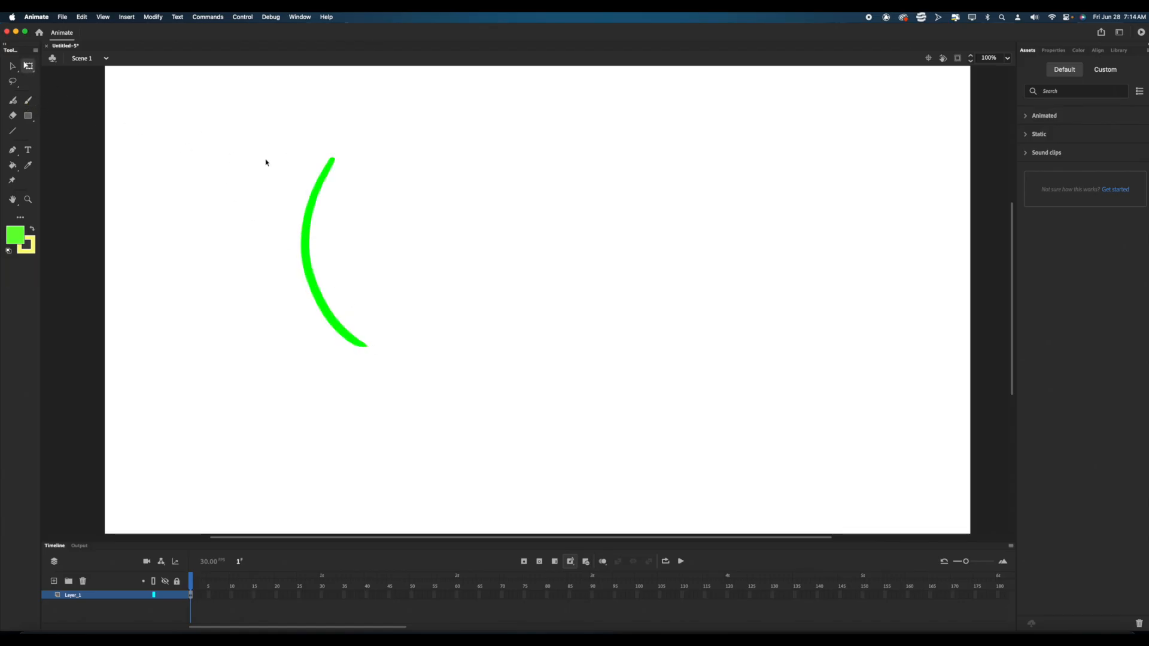
drag(234, 120, 493, 400)
mouse_move(370, 157)
mouse_down()
mouse_move(485, 164)
mouse_move(349, 141)
mouse_move(372, 54)
mouse_move(378, 165)
mouse_up()
mouse_move(379, 252)
mouse_down()
mouse_move(437, 251)
mouse_move(419, 252)
mouse_move(419, 173)
mouse_move(436, 289)
mouse_move(416, 189)
mouse_move(415, 300)
mouse_move(418, 175)
mouse_up()
key(super+z)
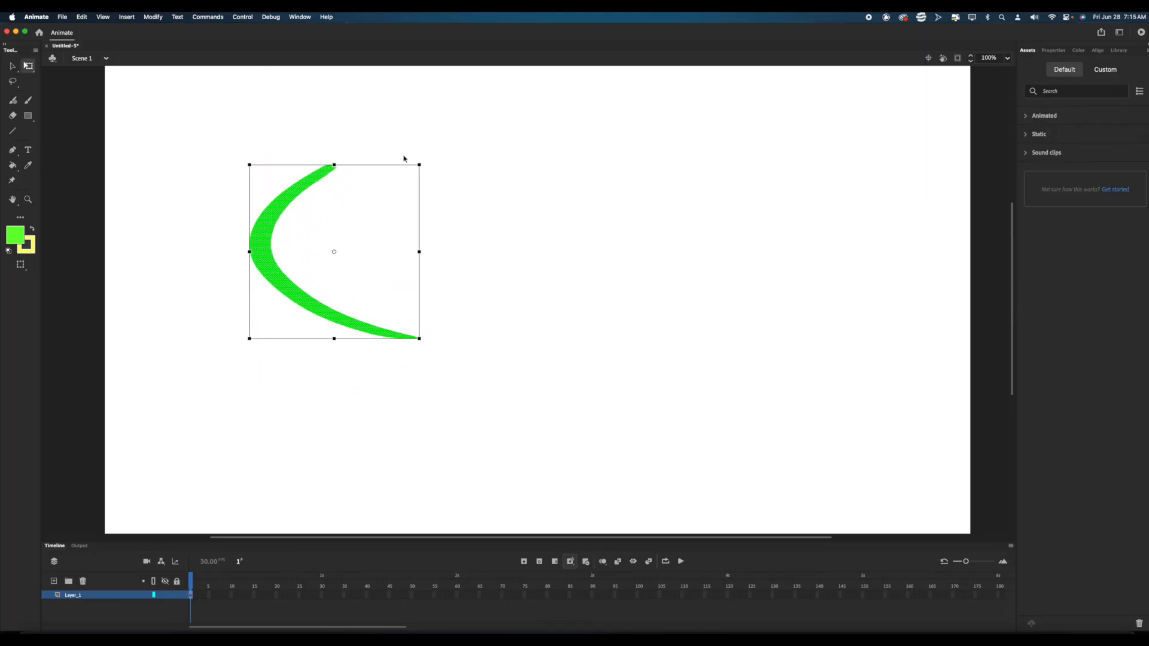
mouse_move(334, 164)
mouse_down()
mouse_move(333, 92)
mouse_move(334, 105)
mouse_up()
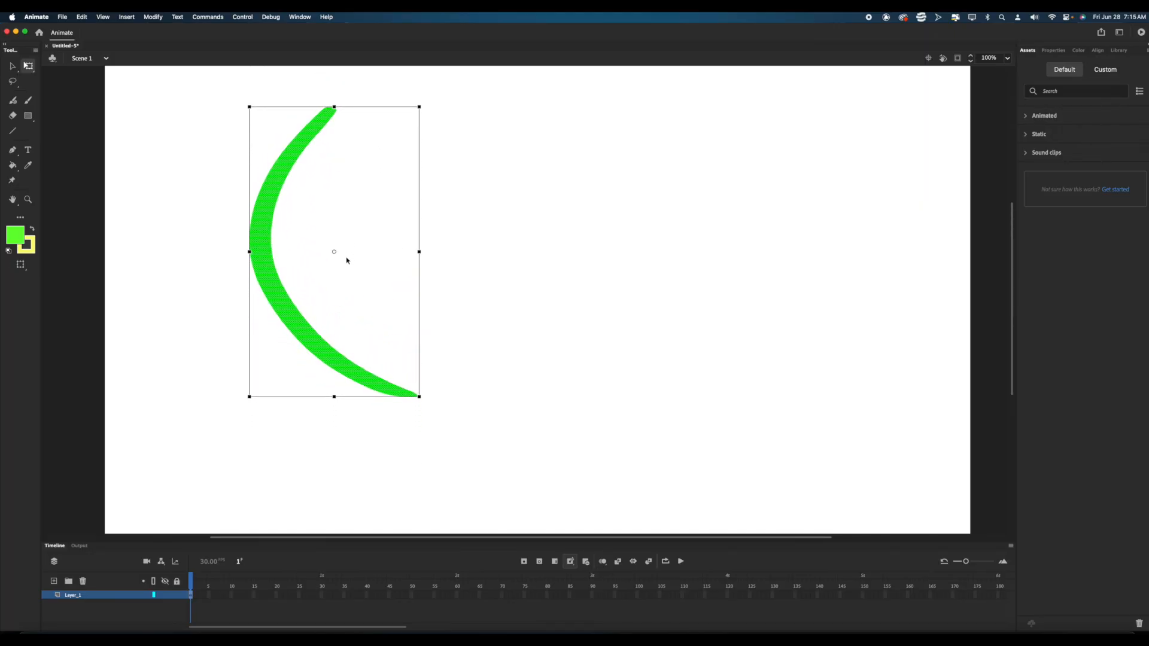
key(super+z)
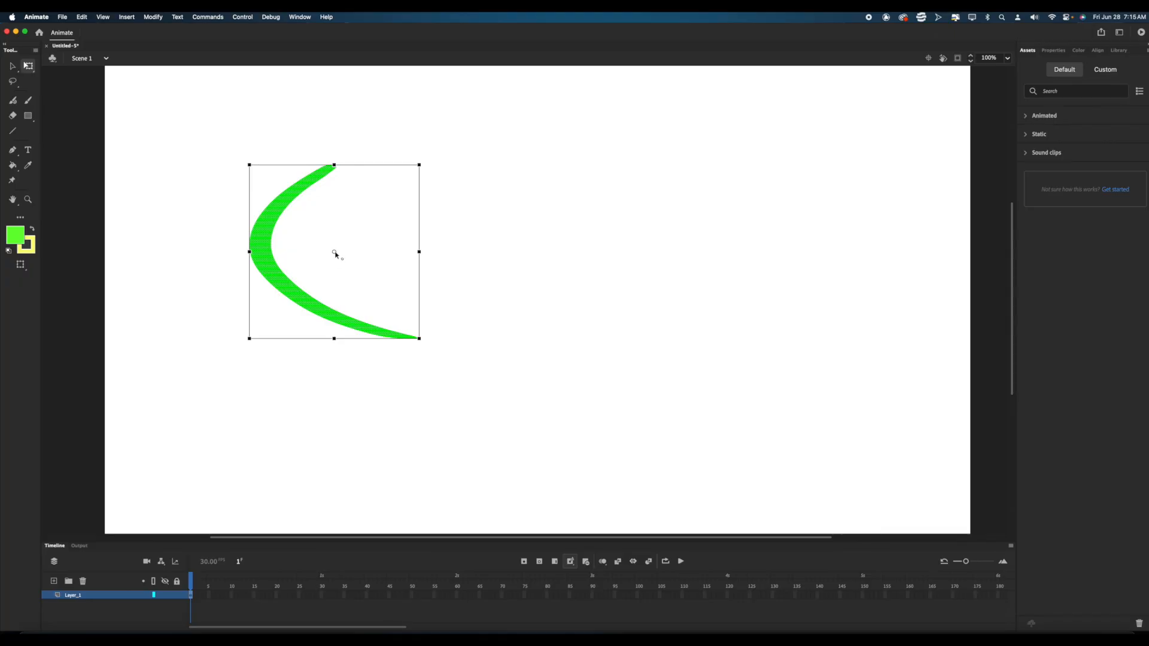
Step: Enlarge the C-shaped stroke slightly from its corners with Free Transform, moving its transformation point off centre
drag(335, 253, 350, 196)
drag(397, 161, 322, 169)
mouse_move(419, 340)
mouse_down()
mouse_move(571, 446)
mouse_move(428, 352)
mouse_up()
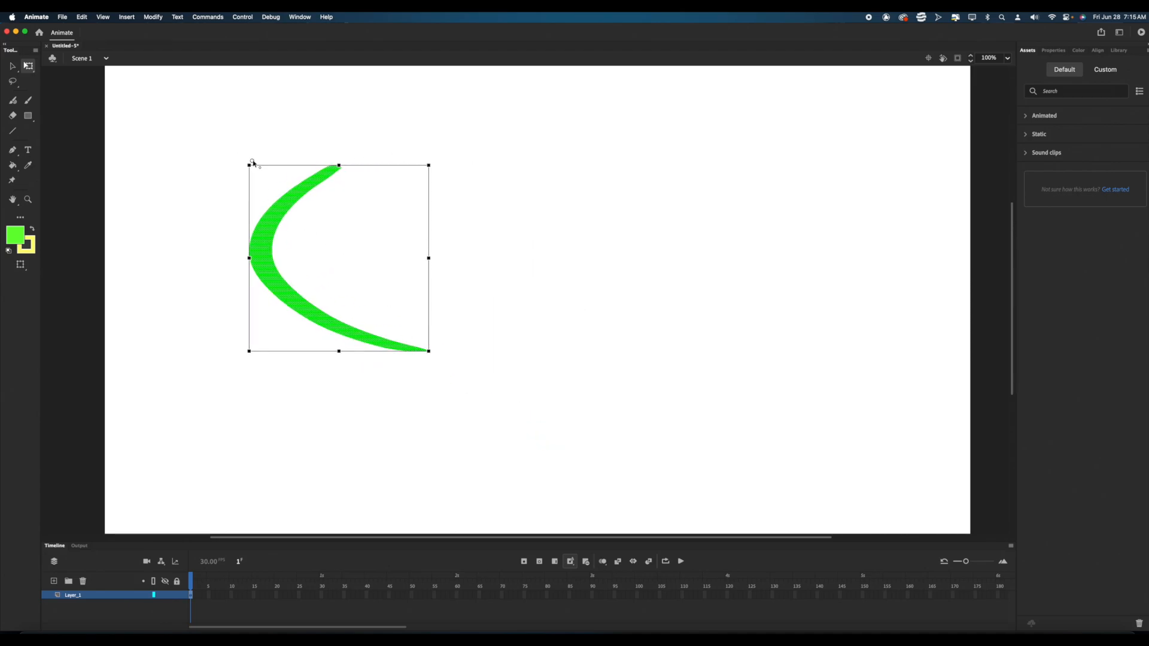
mouse_move(247, 353)
mouse_down()
mouse_move(232, 374)
mouse_move(254, 343)
mouse_up()
key(super+z)
mouse_move(248, 171)
mouse_down()
mouse_move(246, 115)
mouse_move(261, 172)
mouse_move(250, 154)
mouse_up()
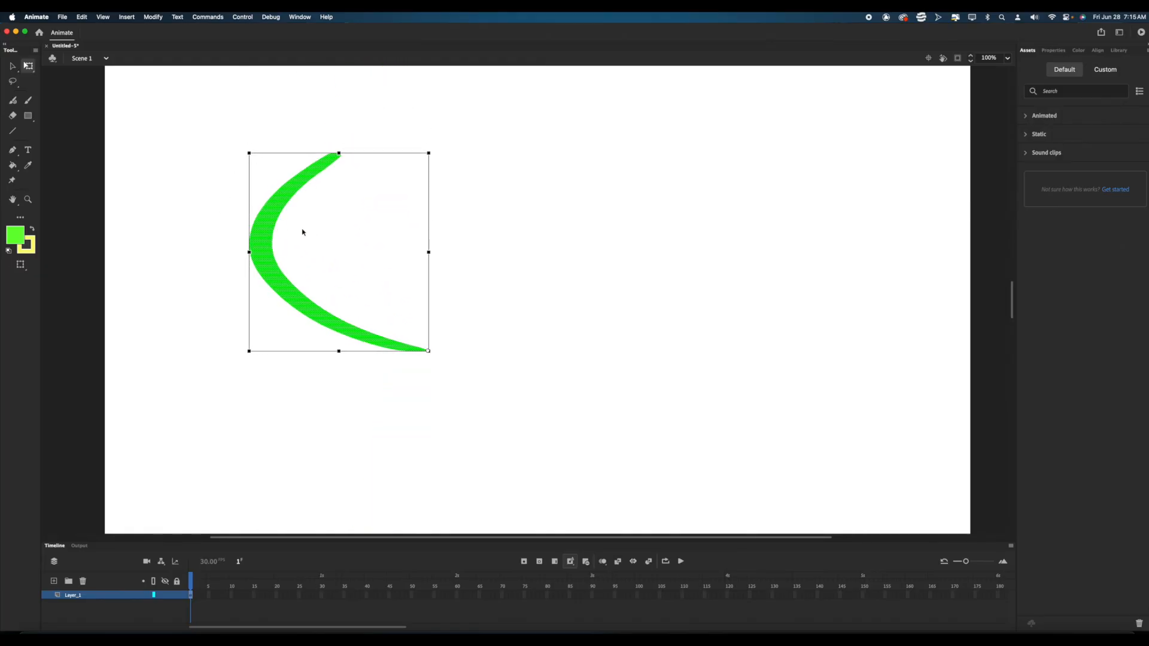
Step: Deselect and reselect the C-shaped stroke to recentre its transformation point, and delete it
click(303, 233)
click(268, 218)
click(334, 214)
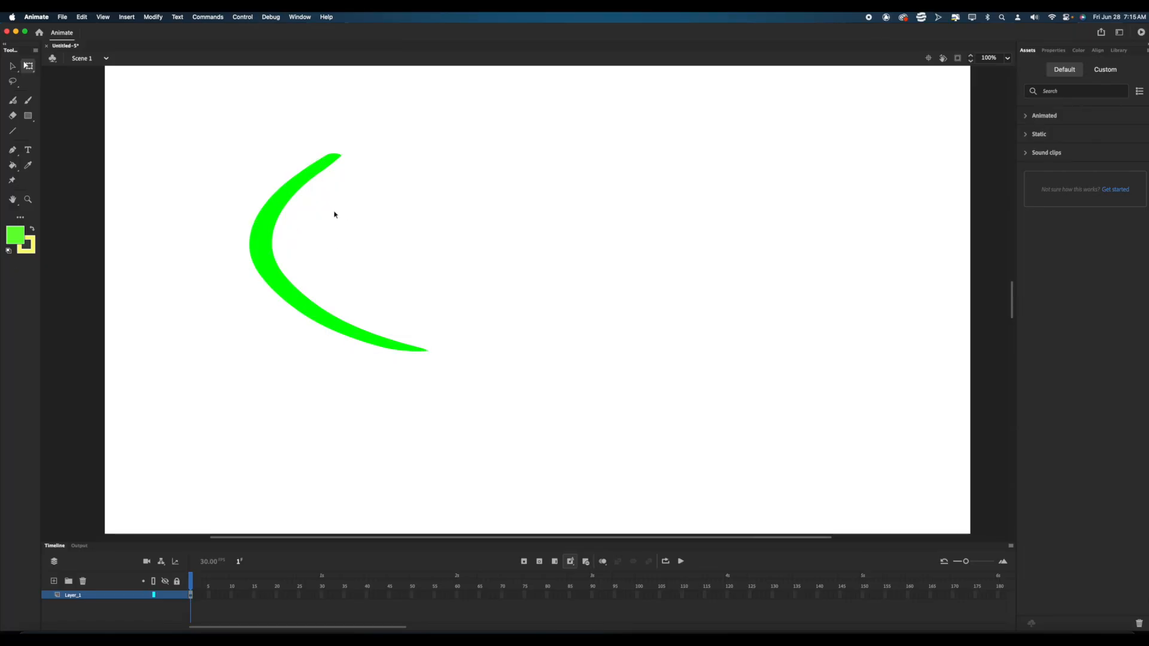
click(276, 220)
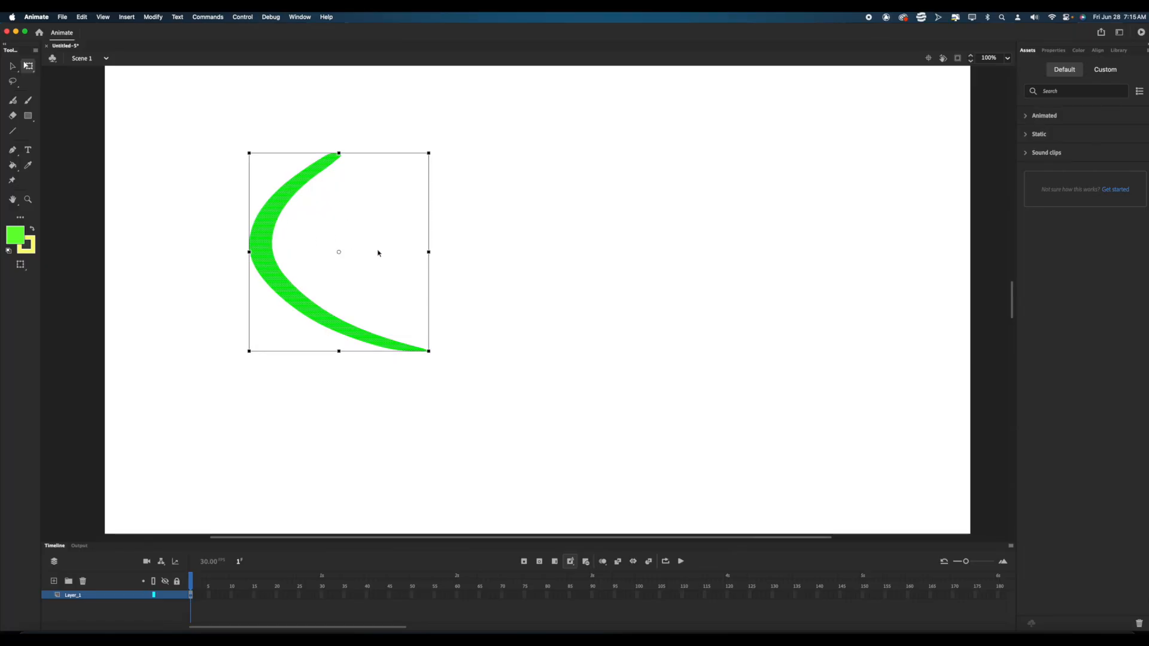
key(Delete)
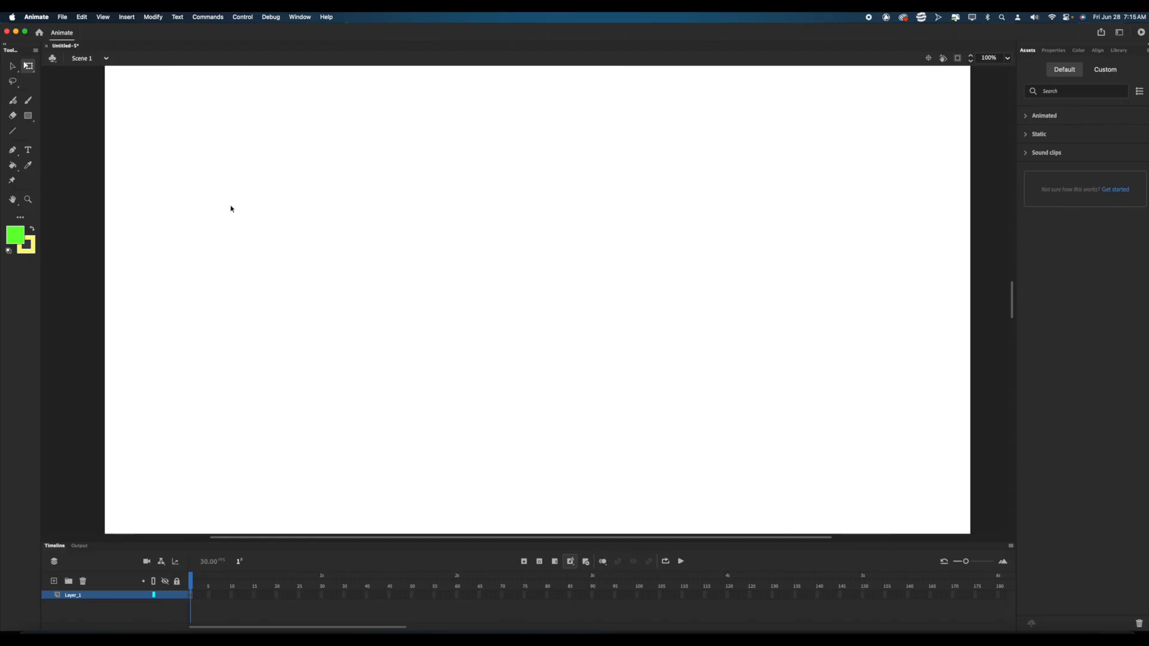
Step: Try drawing a short diagonal line in the stage's upper-left area with the Line tool
click(13, 131)
drag(289, 120, 352, 216)
click(12, 150)
Step: Add a text object reading "hi" on the stage with the Text tool, and erase its characters
click(28, 150)
click(357, 240)
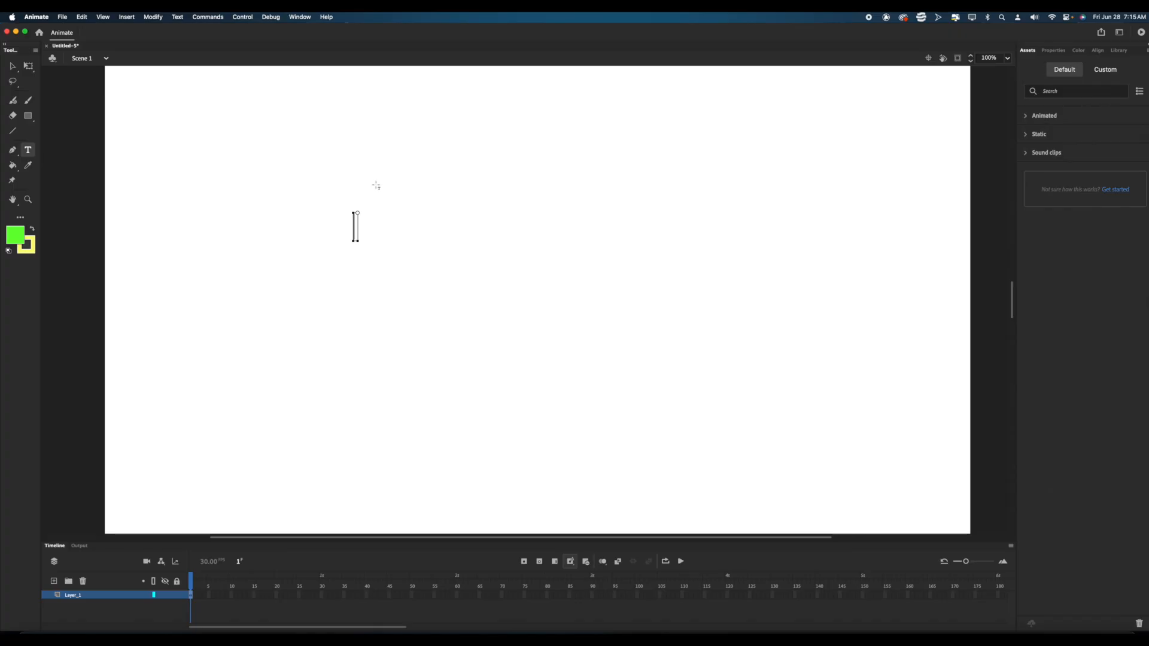
text(hi)
key(BackSpace)
key(BackSpace)
click(28, 103)
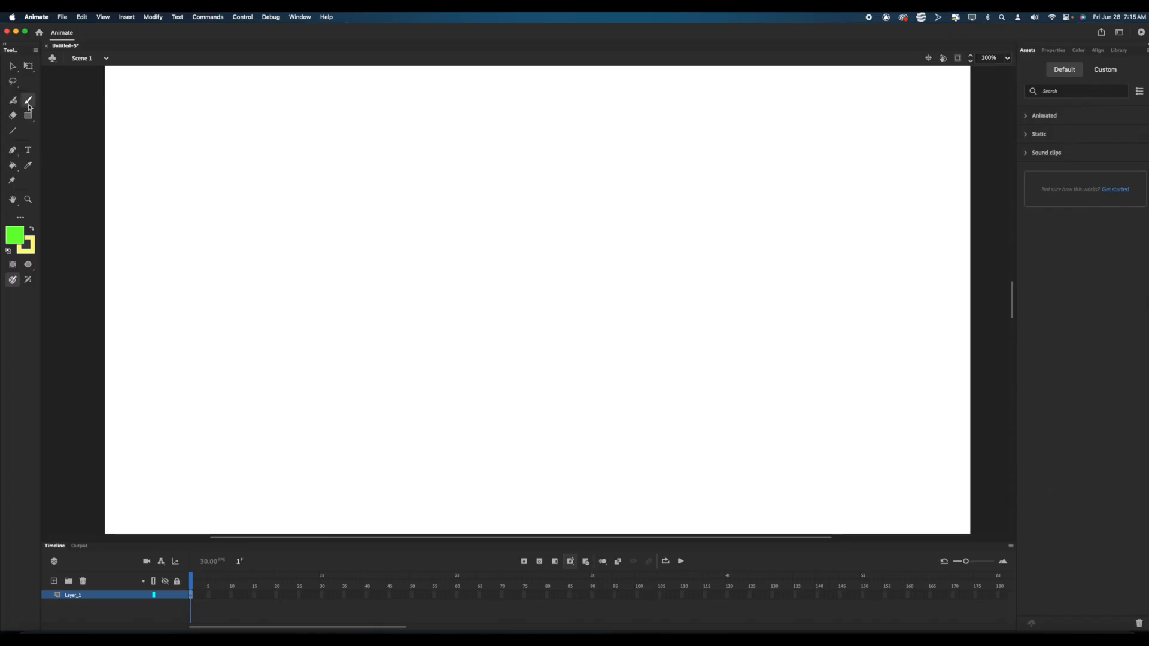
click(12, 166)
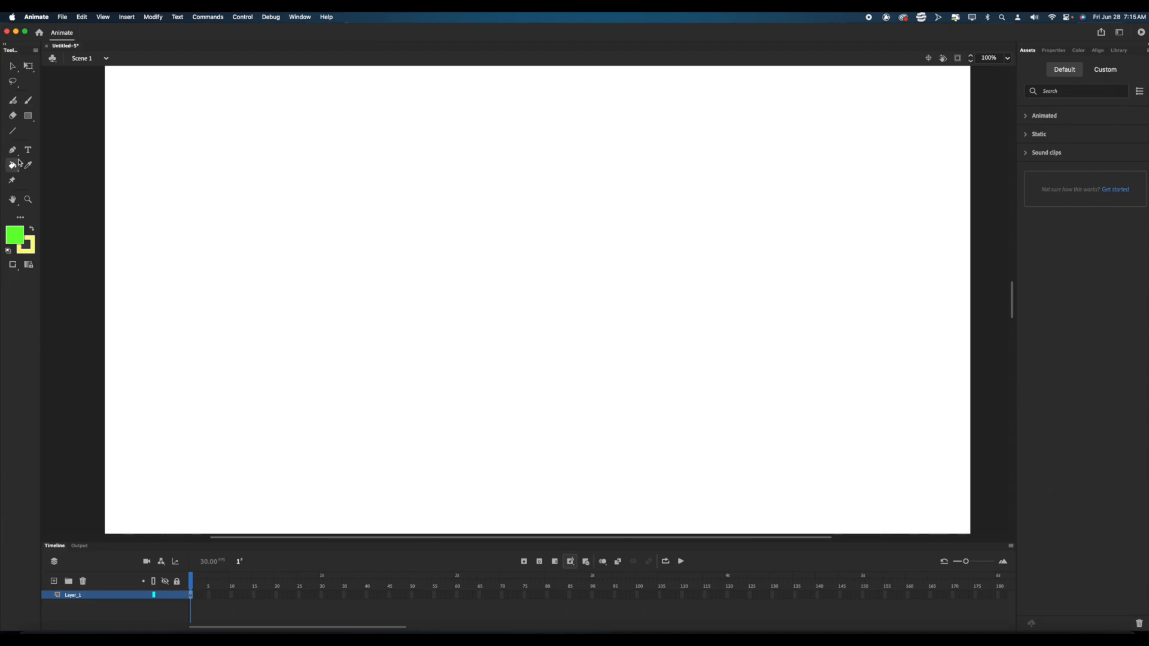
click(29, 106)
key(t)
click(211, 153)
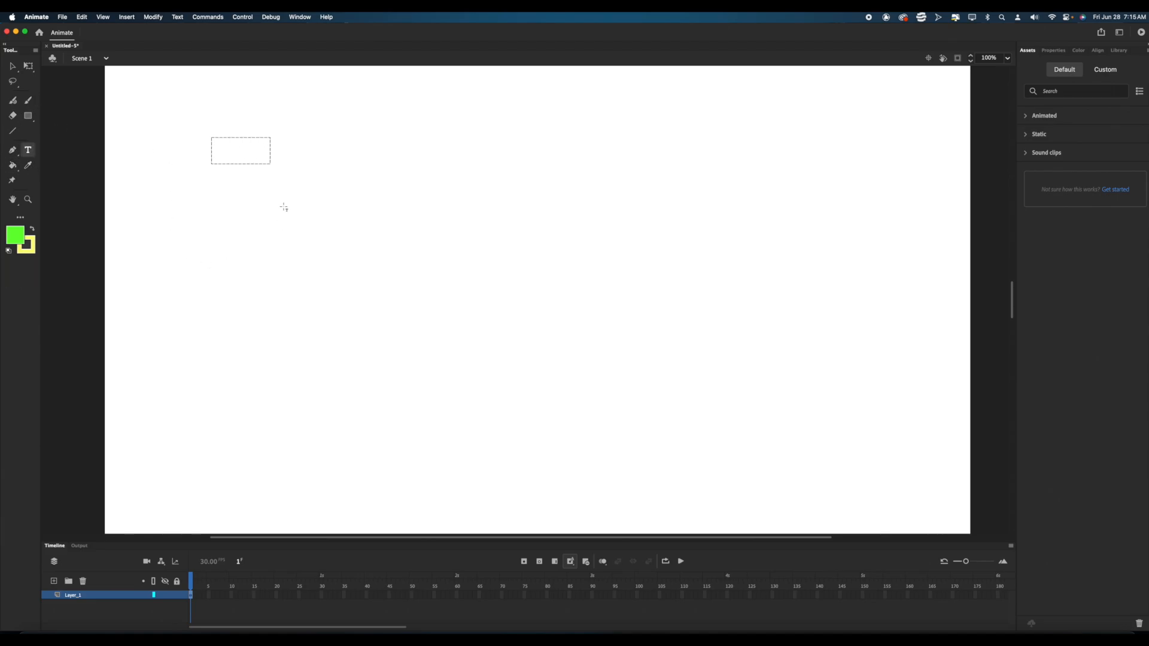
Step: Try filling a brush-painted closed round outline with green using the Paint Bucket tool
click(28, 100)
drag(279, 169, 282, 169)
click(12, 165)
click(288, 246)
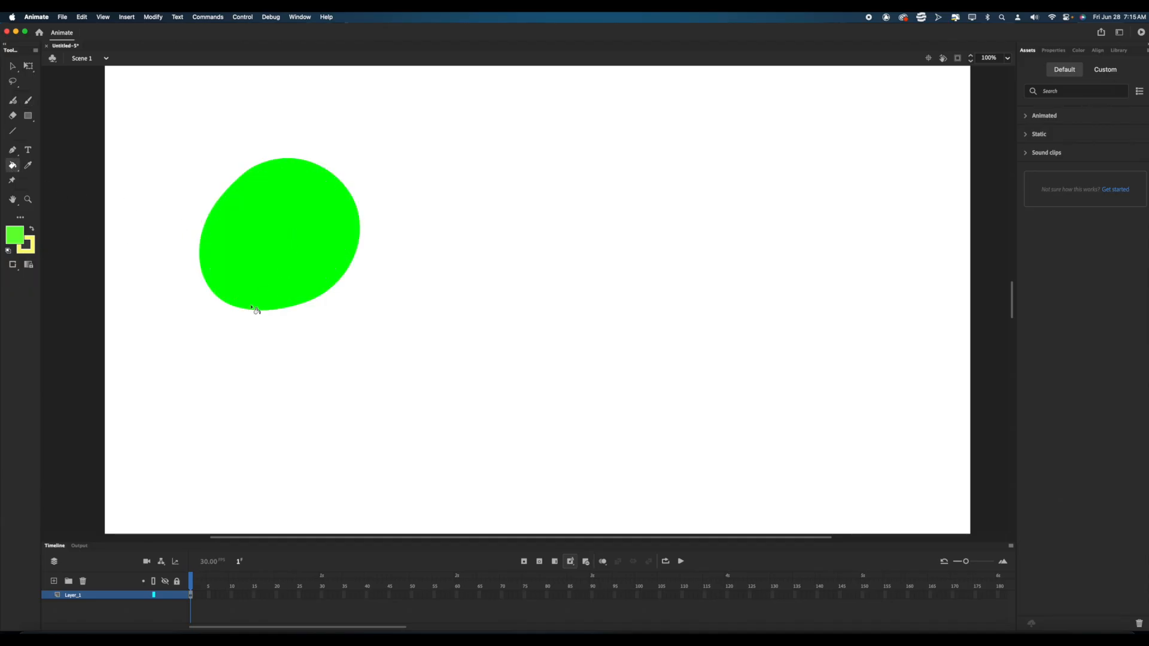
key(super+z)
key(super+z)
Step: Paint a short curved green stroke near the stage's left edge with the Classic Brush tool
click(29, 102)
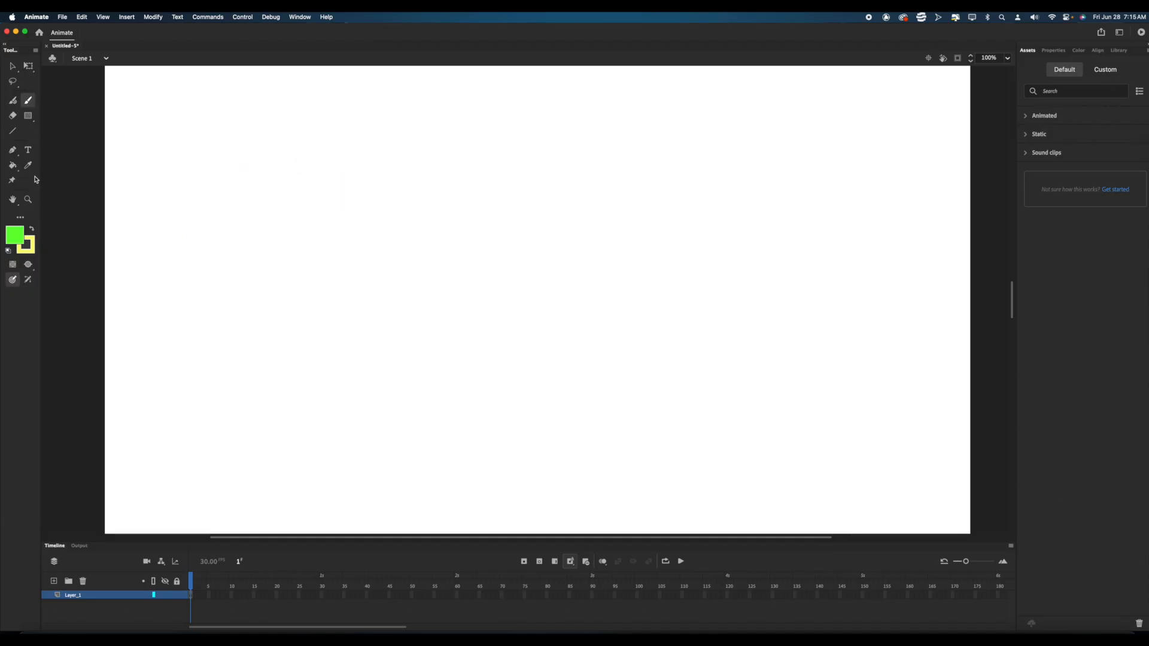
click(29, 166)
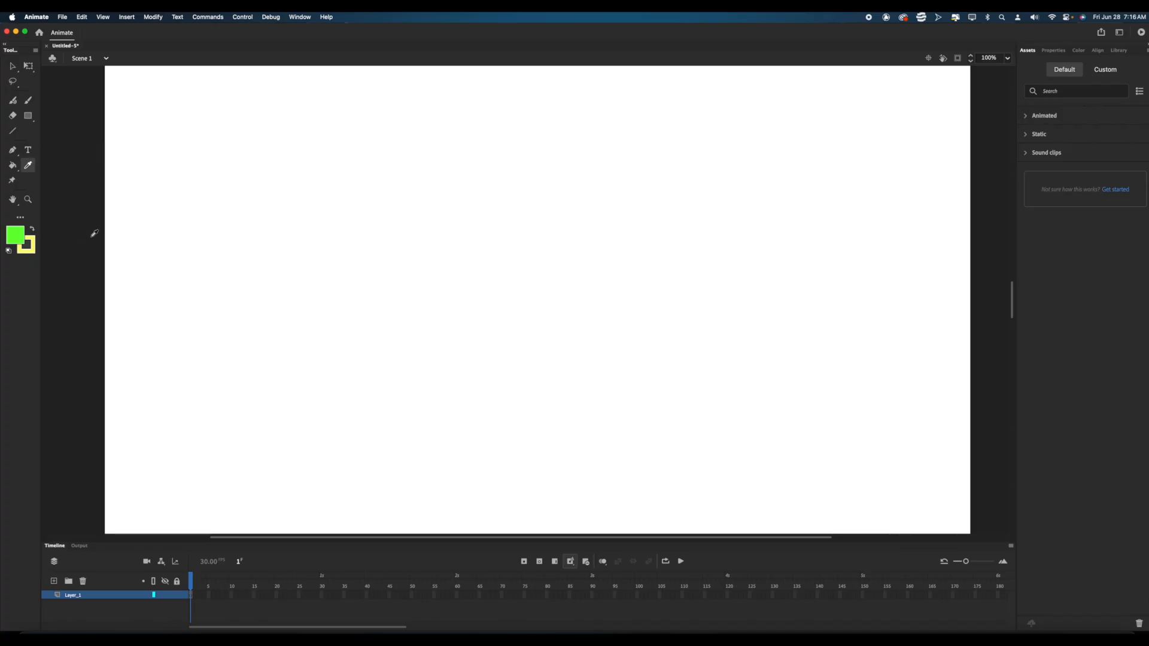
click(29, 100)
mouse_move(174, 163)
mouse_down()
mouse_move(197, 246)
mouse_move(228, 288)
mouse_up()
Step: Try sampling the stage's white and the curved stroke's green as fill colours with the Eyedropper, and undo the stroke
click(29, 166)
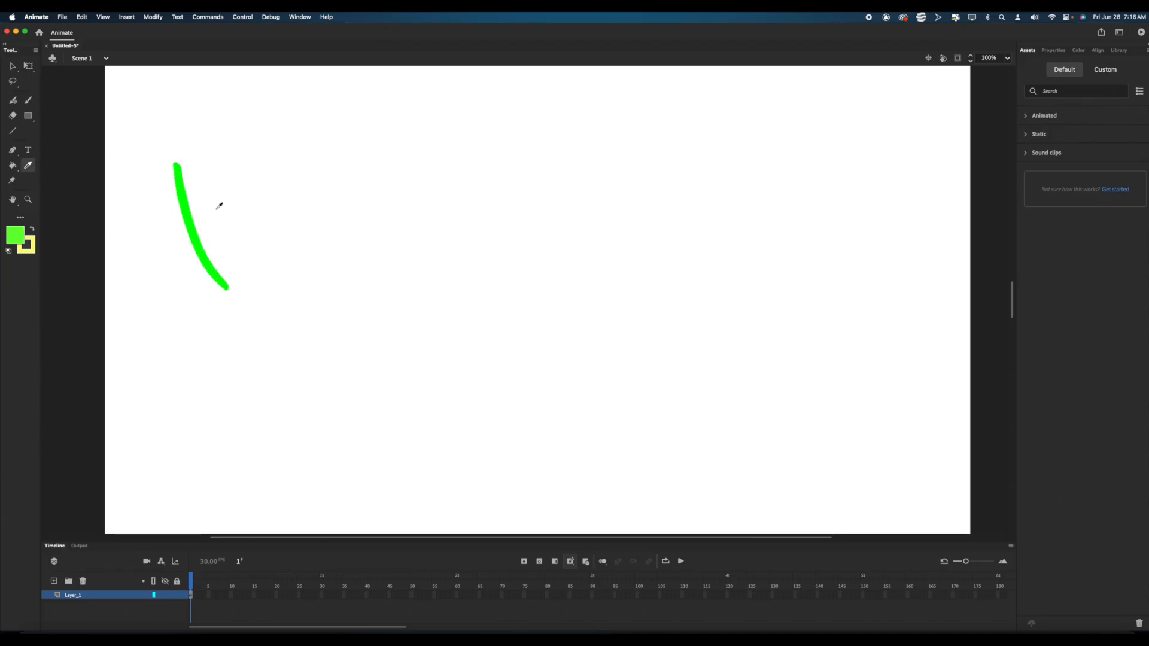
click(133, 214)
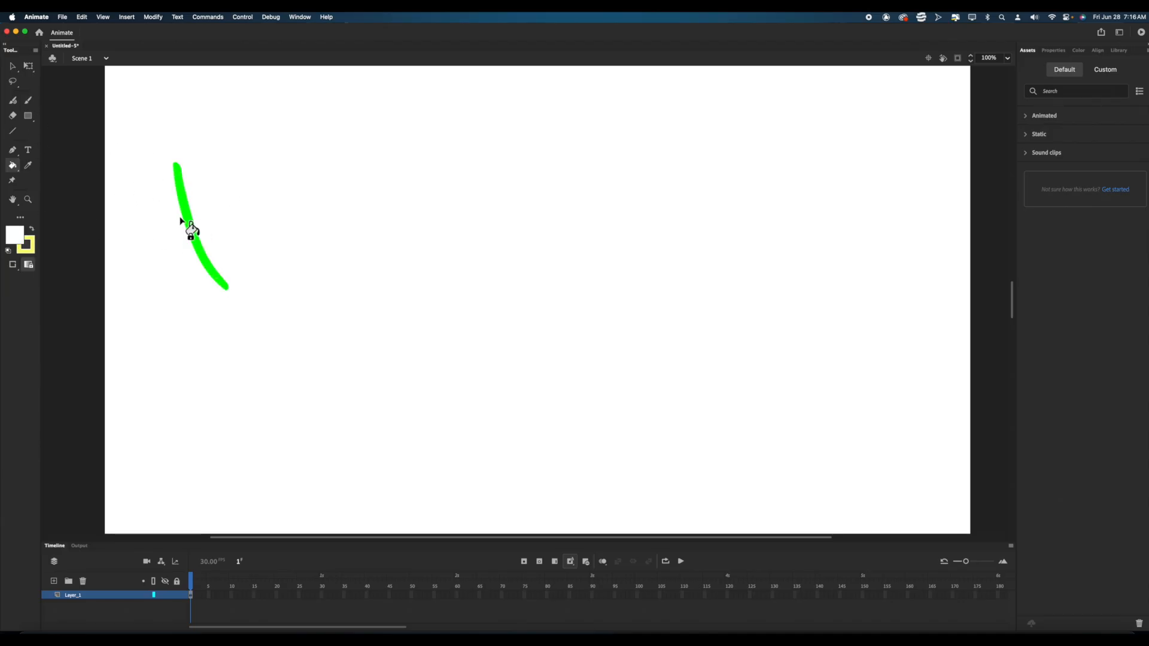
click(27, 165)
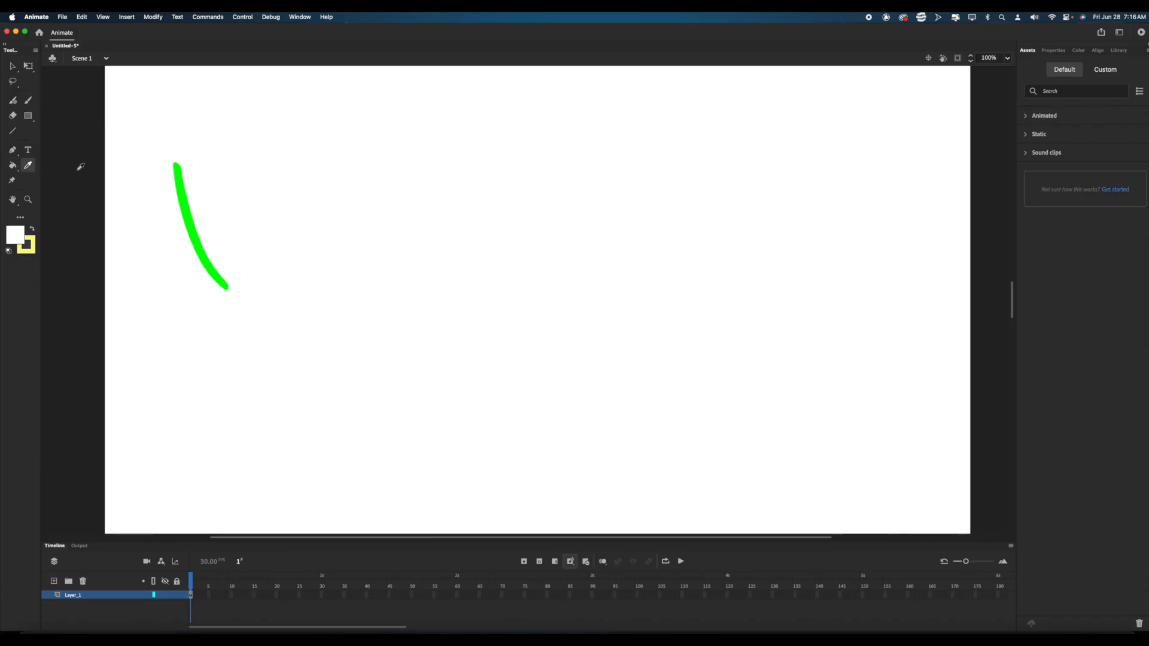
click(199, 231)
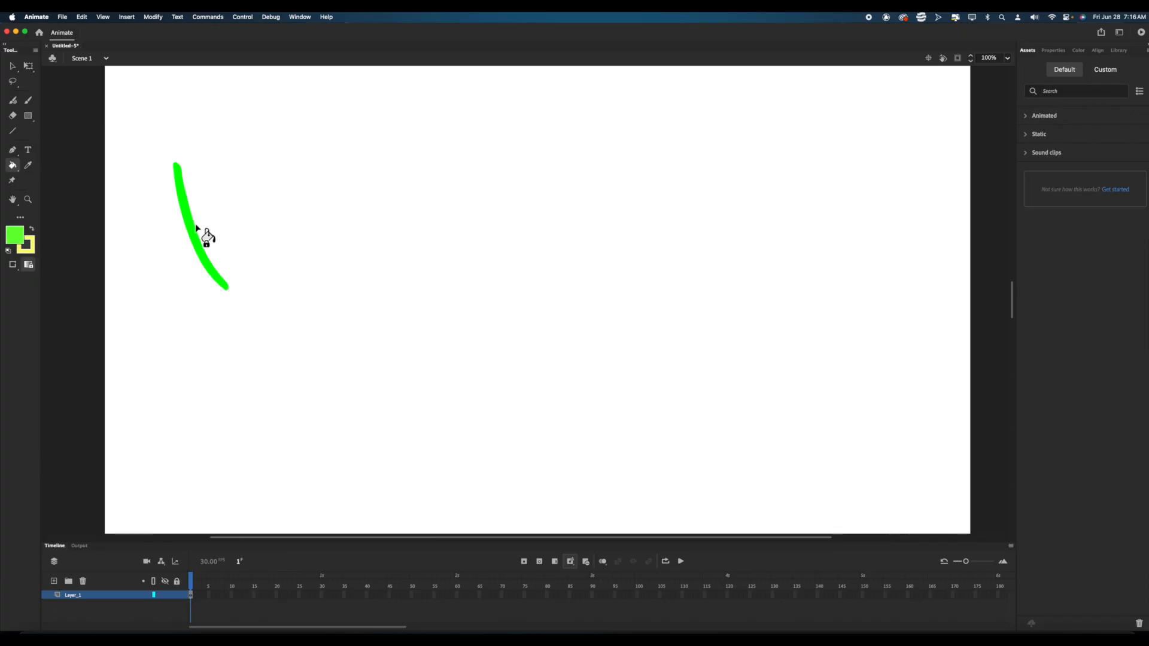
click(28, 264)
key(super+z)
Step: Try the Hand tool and magnify an area of the stage with the Zoom tool, and bring the whole stage back into view
click(13, 200)
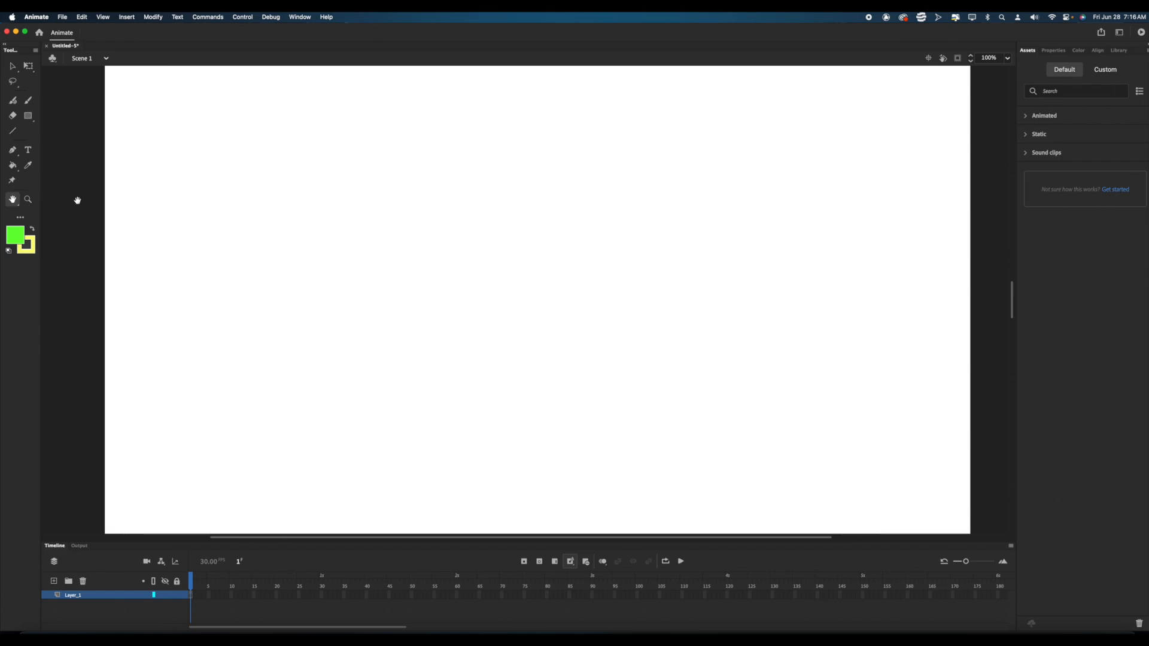
drag(275, 203, 226, 221)
click(28, 200)
drag(207, 158, 307, 249)
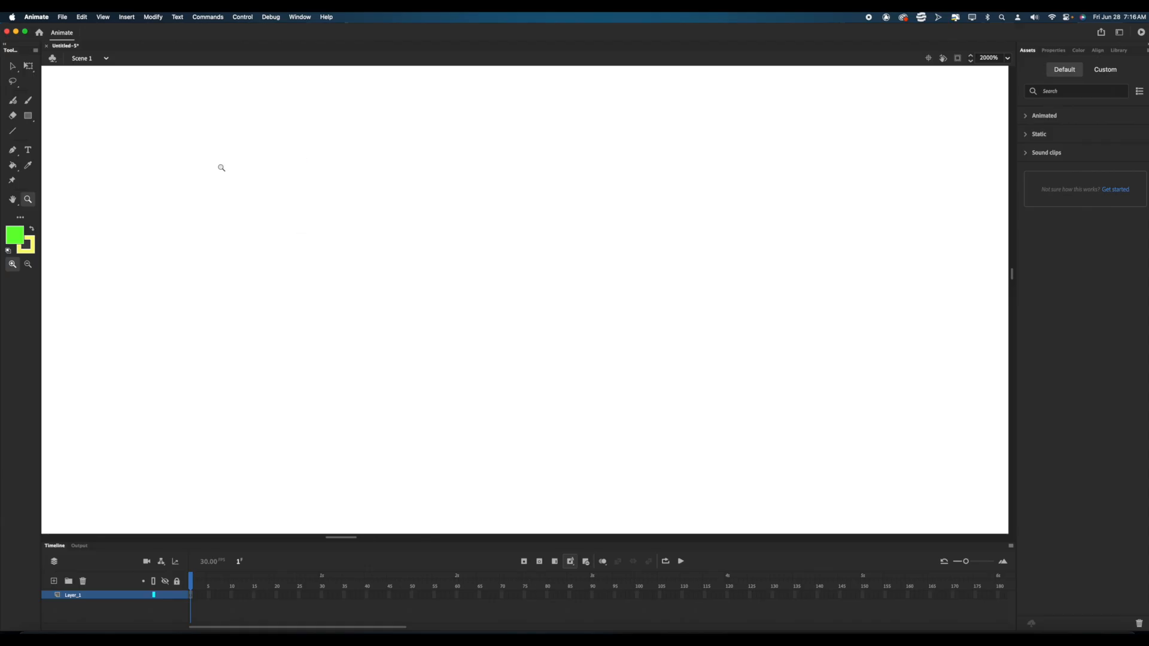
click(1008, 58)
click(1025, 86)
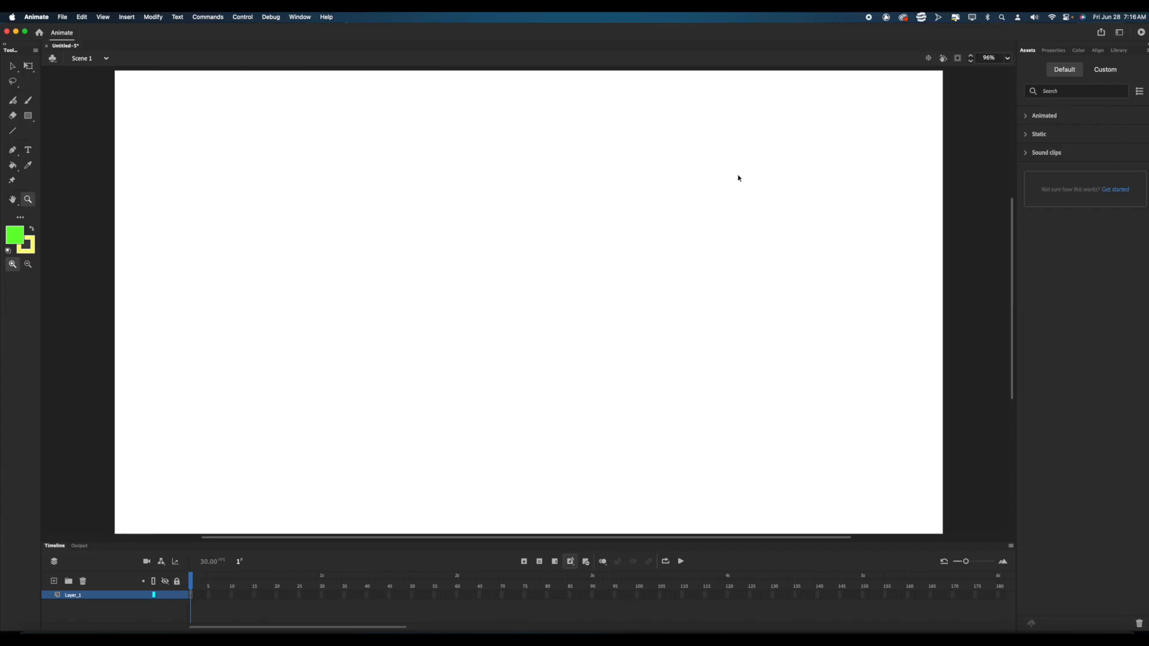
Step: Practise zooming the stage view out to 48% and back in to 96% several times
key(super+minus)
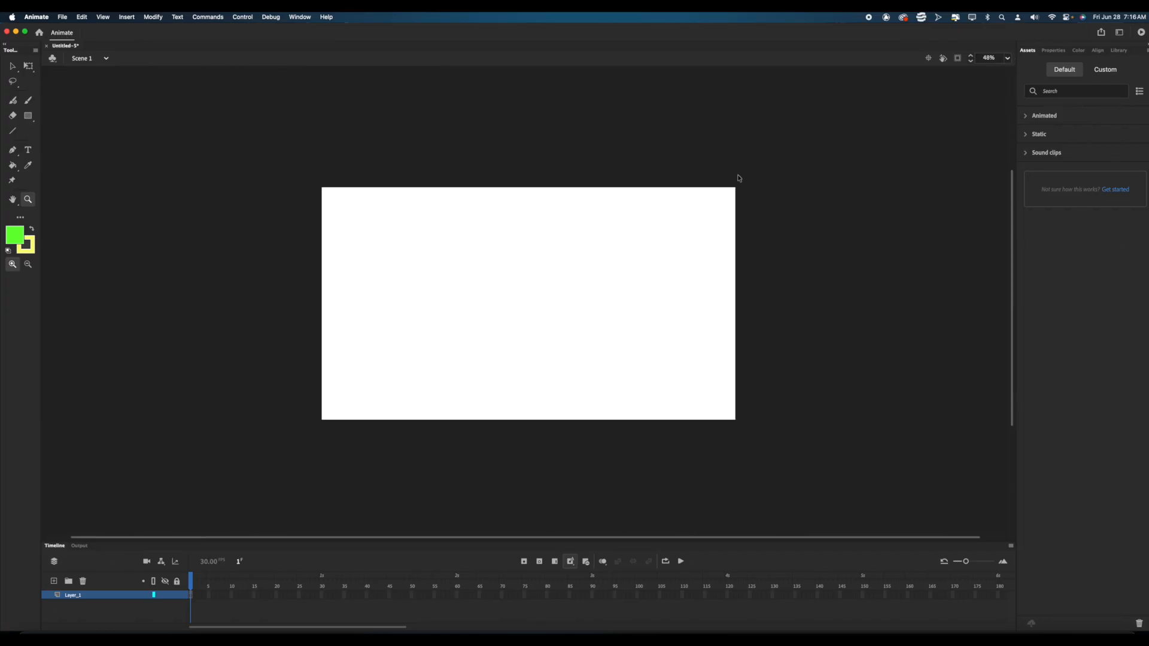
key(super+equal)
key(super+equal)
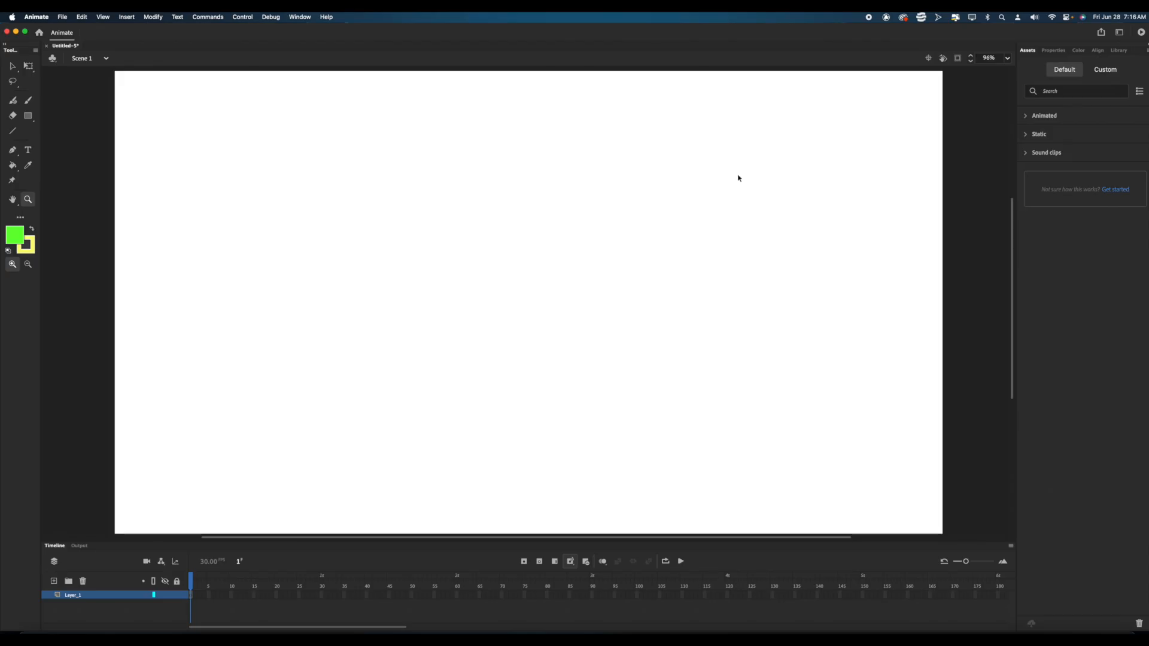
key(super+minus)
key(super+minus)
key(super+minus)
key(super+equal)
key(super+equal)
key(super+equal)
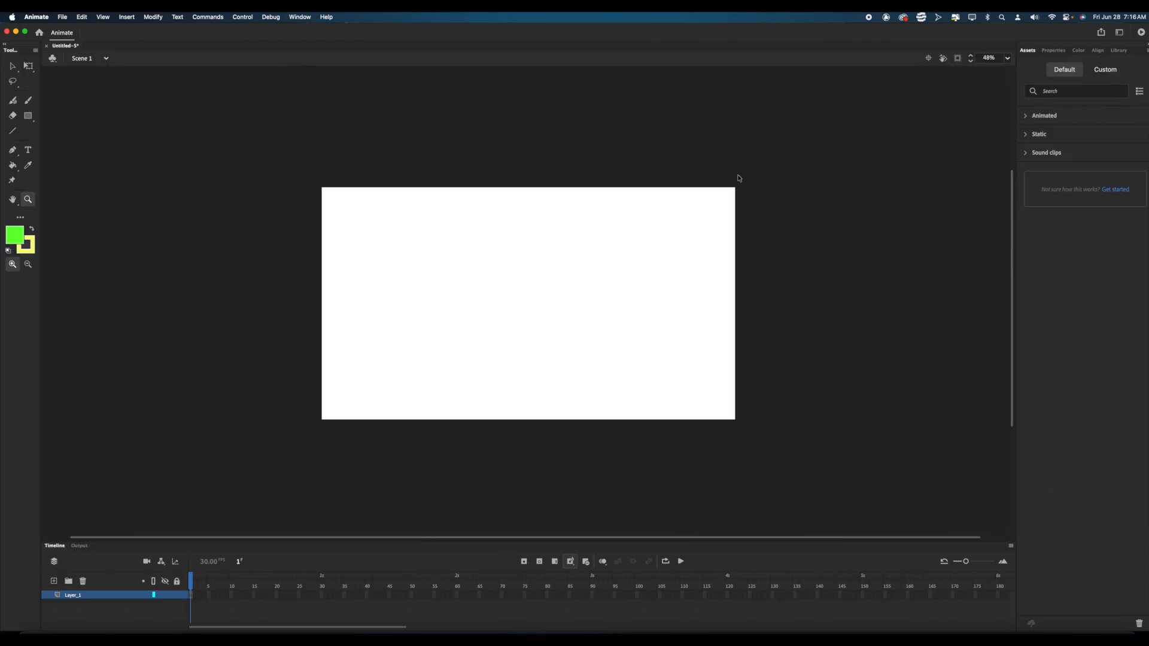
key(super+minus)
key(super+minus)
key(super+equal)
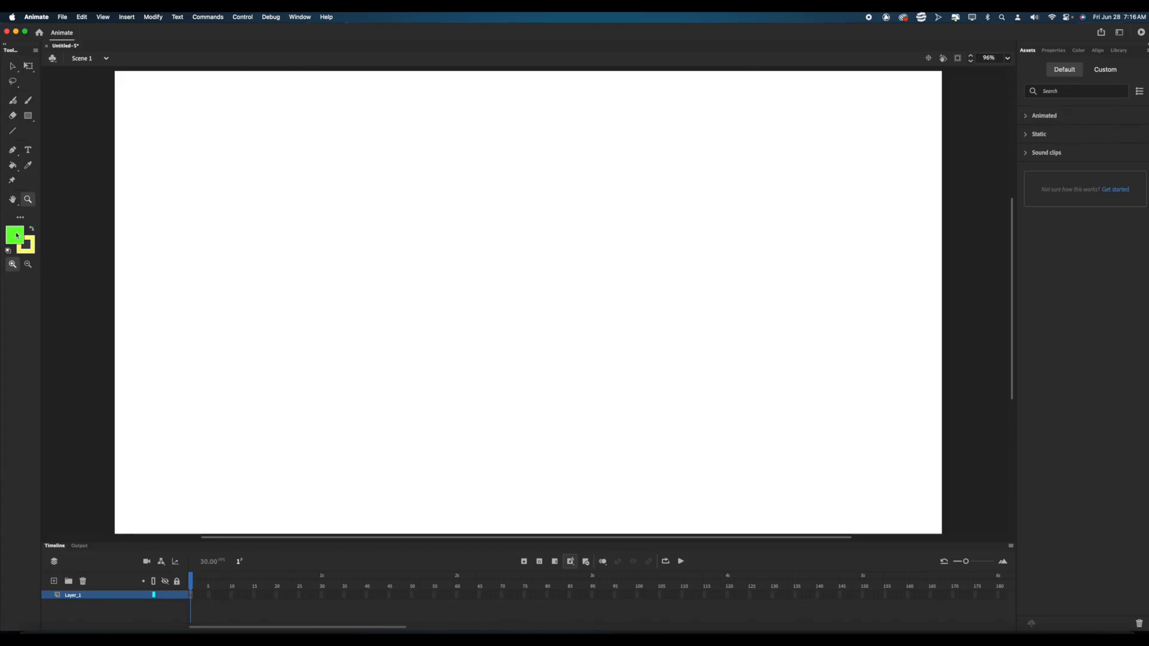
Step: Open the full colour picker for the fill and try the orange shade E18D6C
click(17, 236)
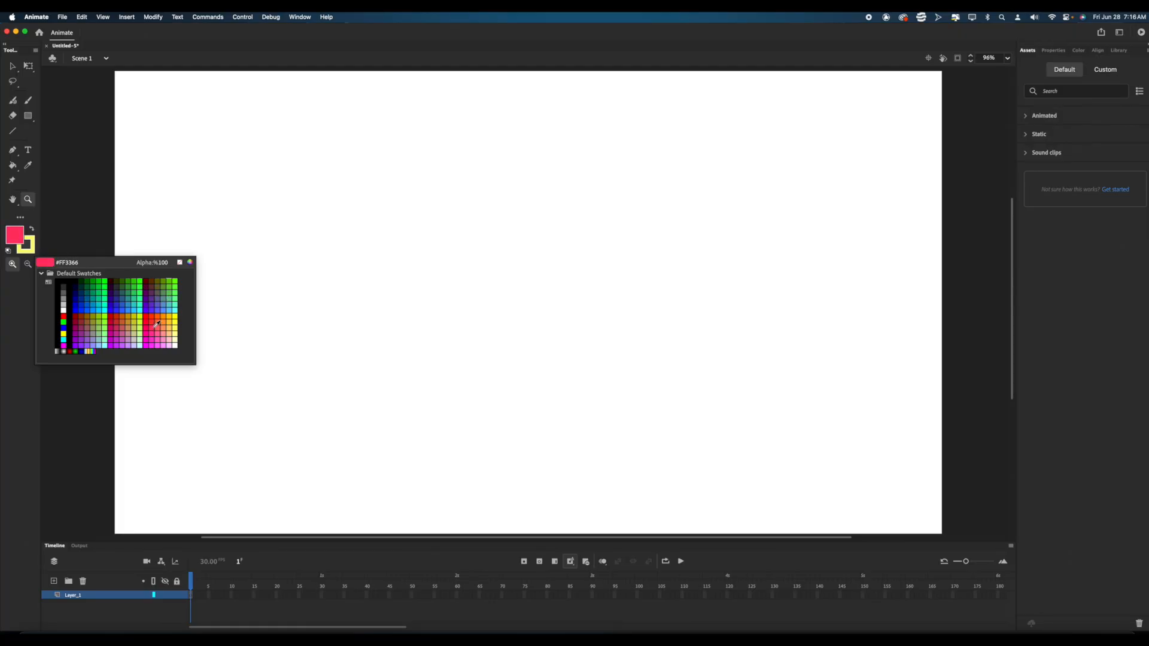
click(191, 264)
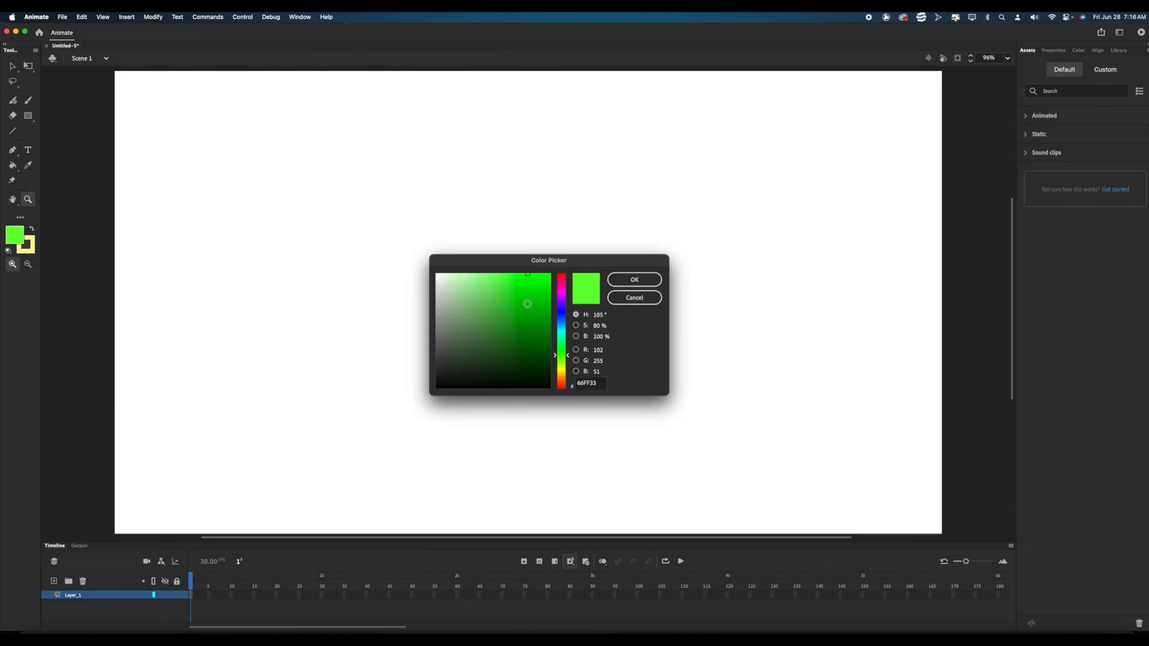
mouse_move(527, 304)
mouse_down()
mouse_move(497, 348)
mouse_move(488, 295)
mouse_up()
drag(559, 309, 569, 385)
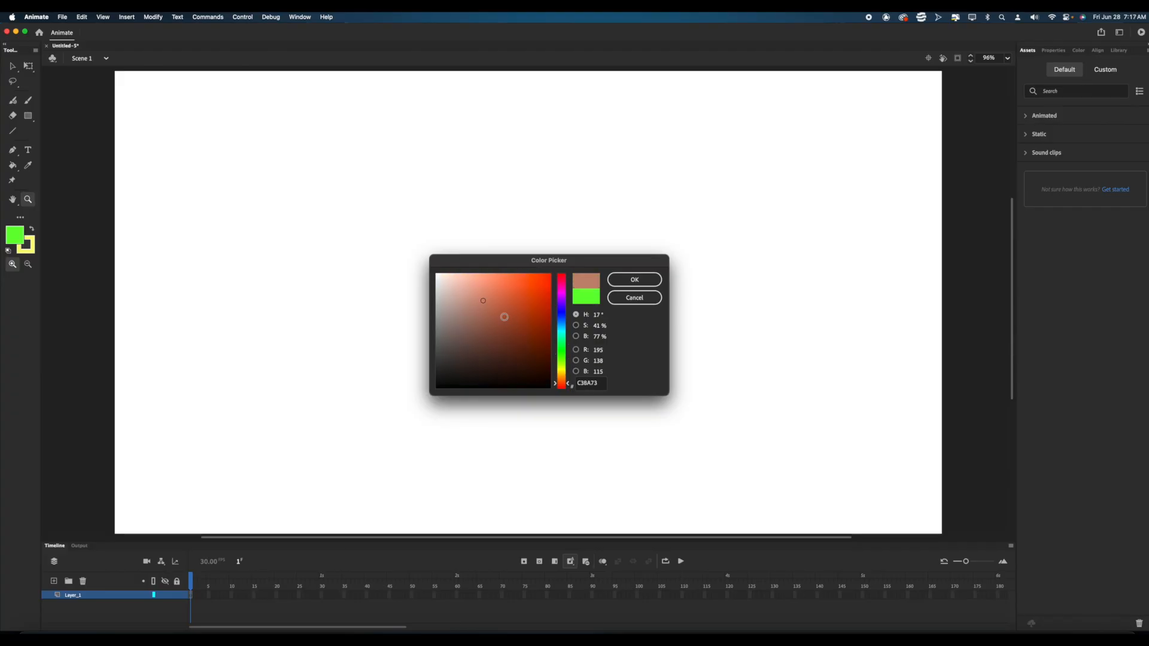
mouse_move(505, 317)
mouse_down()
mouse_move(480, 312)
mouse_move(491, 289)
mouse_up()
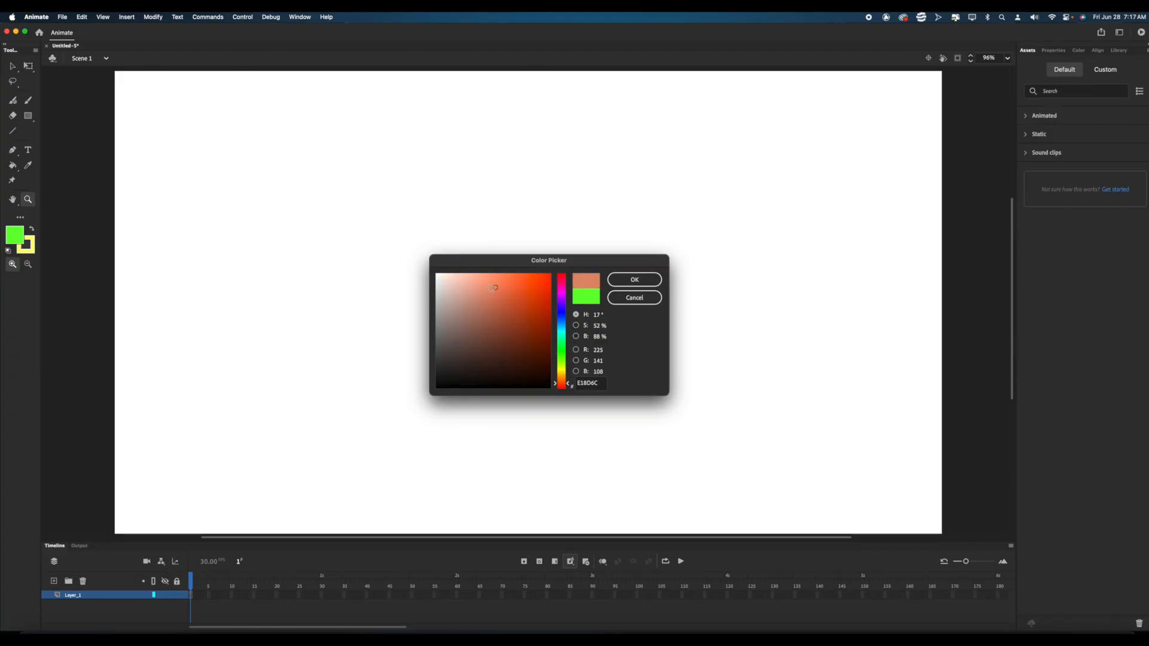
Step: Try a teal shade 7DCEB0 and view the picker by saturation, brightness, red, green, blue and hue
drag(562, 334, 562, 338)
click(575, 325)
click(575, 336)
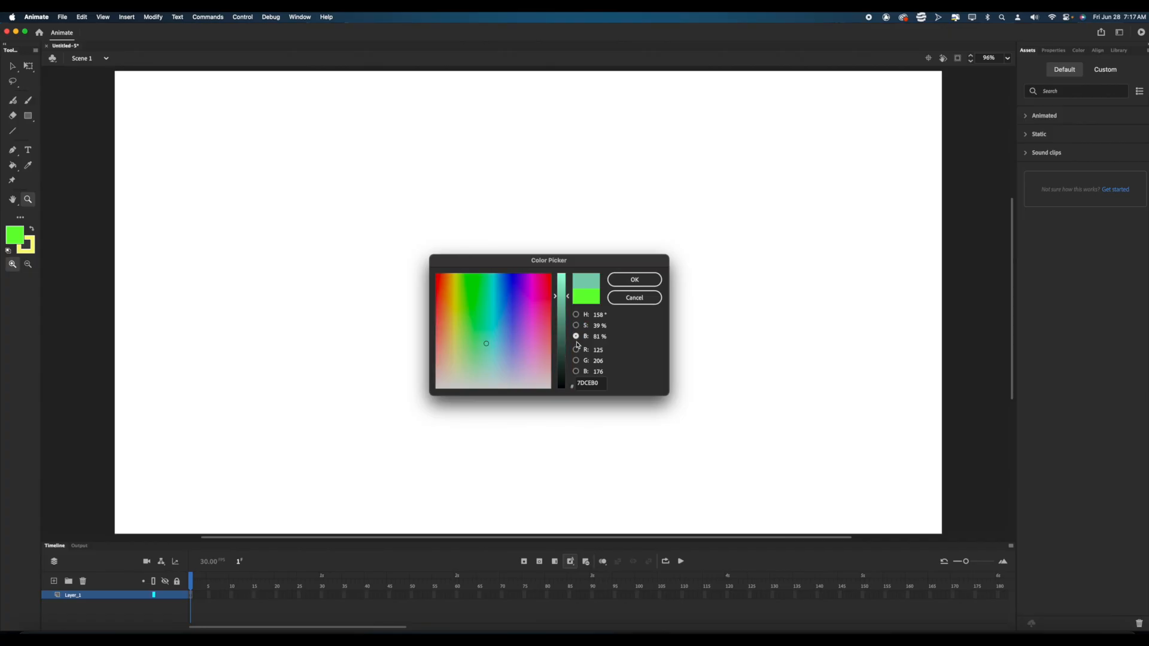
click(575, 349)
click(576, 360)
click(575, 371)
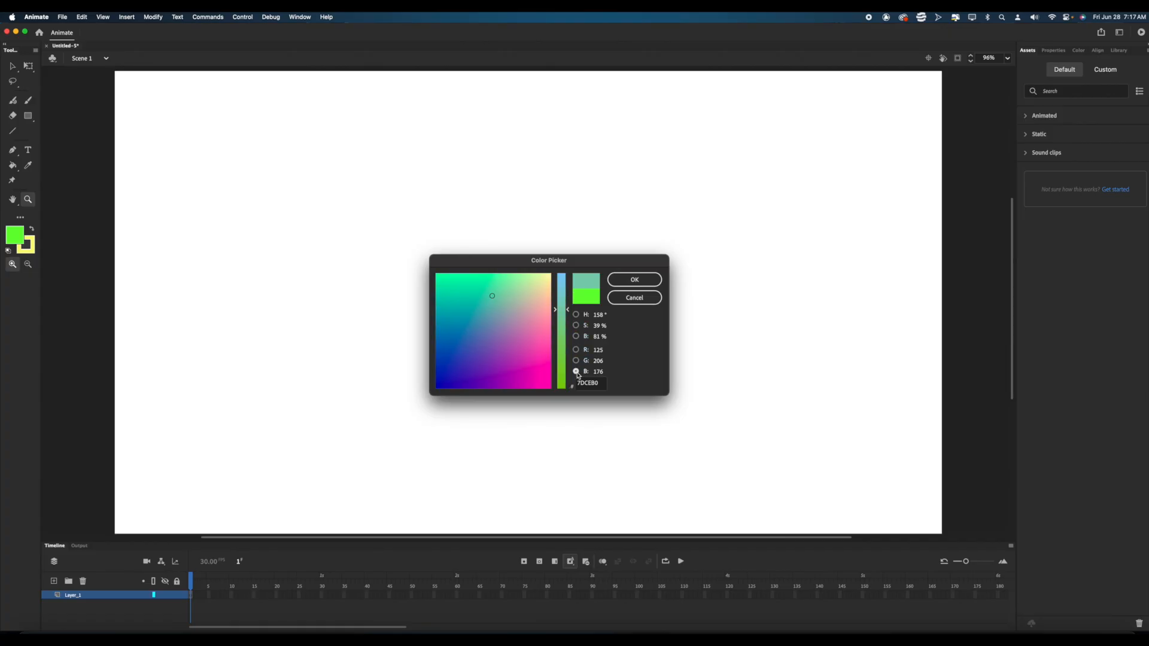
click(571, 314)
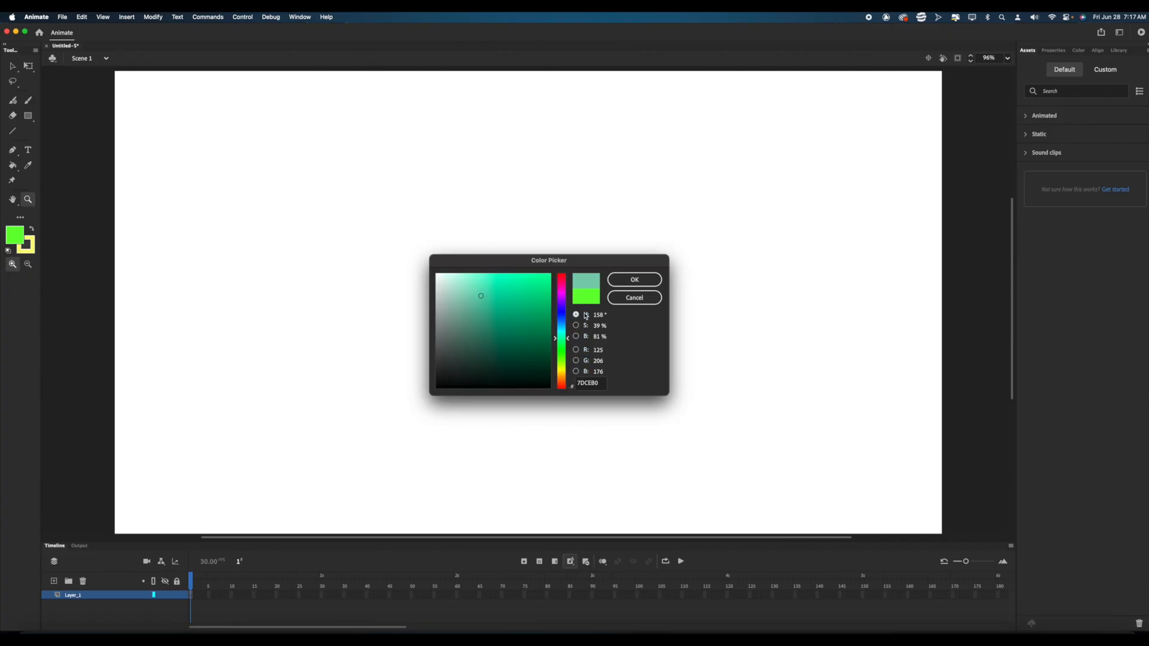
Step: Set the fill colour to the green shade 3DCB62 in the colour picker
click(596, 315)
click(525, 301)
mouse_move(562, 331)
mouse_down()
mouse_move(565, 368)
mouse_move(562, 344)
mouse_up()
click(634, 279)
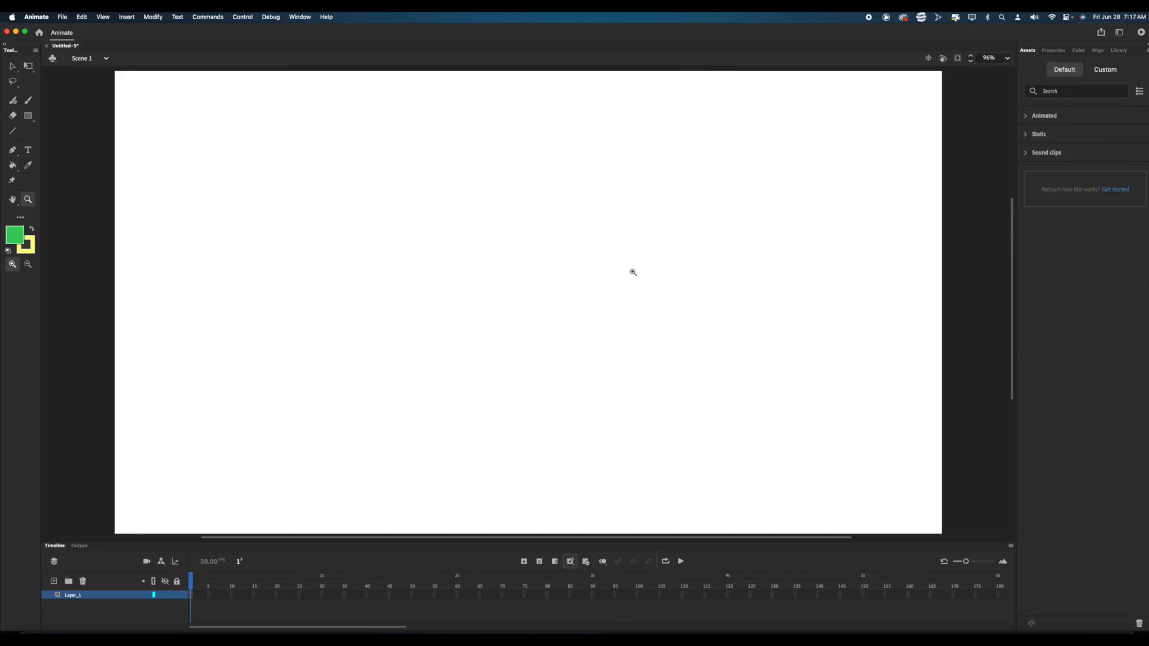
Step: Set the stroke colour to the green swatch #009933, and look at the fill swatches without changing the fill
click(33, 242)
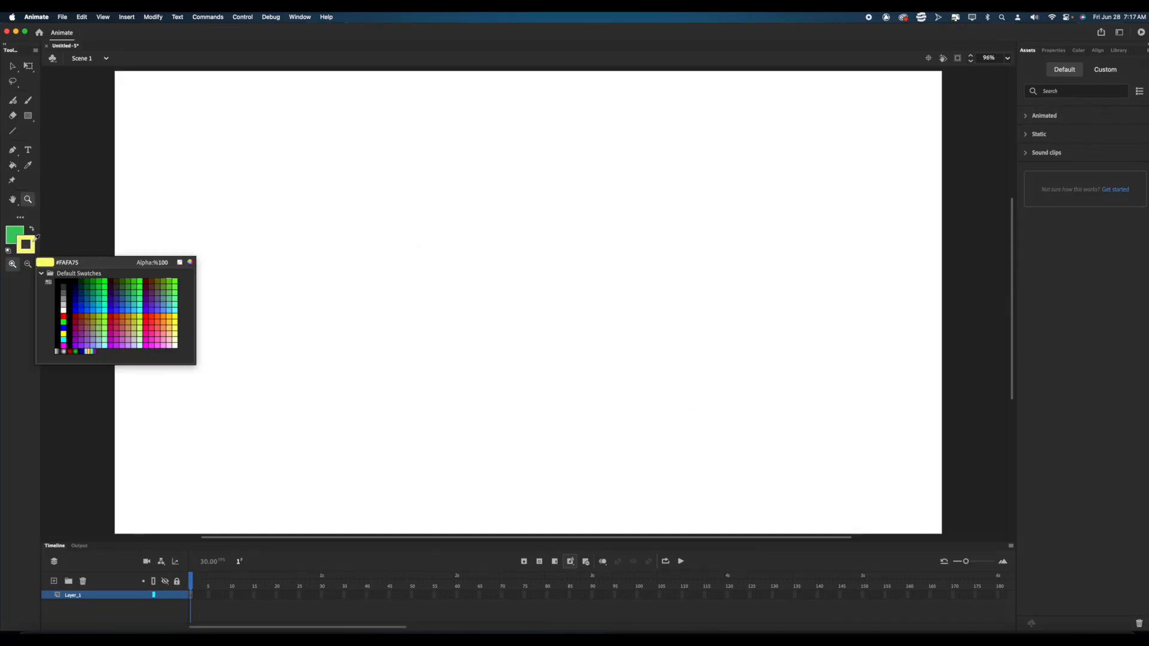
click(93, 286)
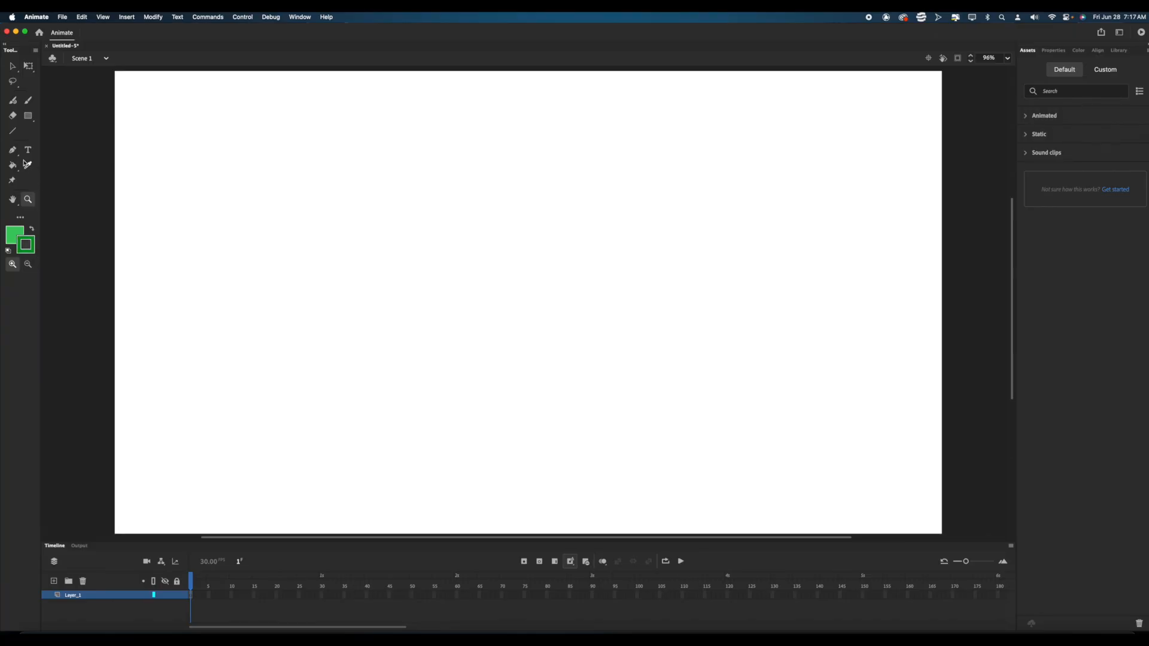
click(16, 234)
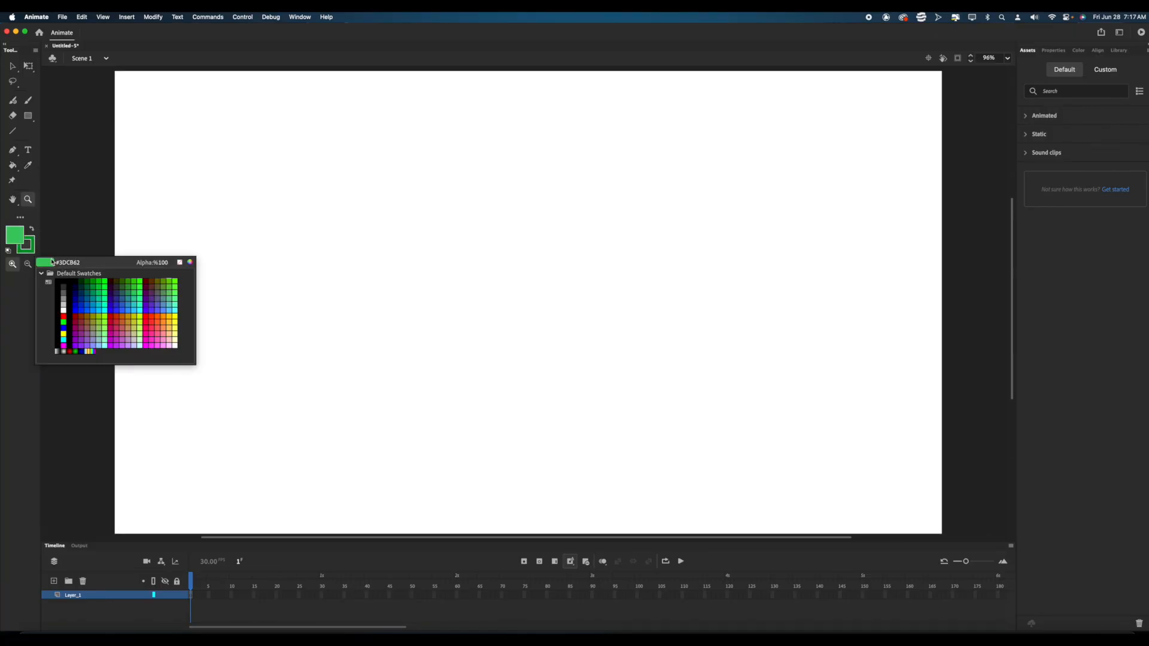
click(27, 220)
Step: Try drawing a long diagonal line with a cyan stroke using the Line tool
click(13, 130)
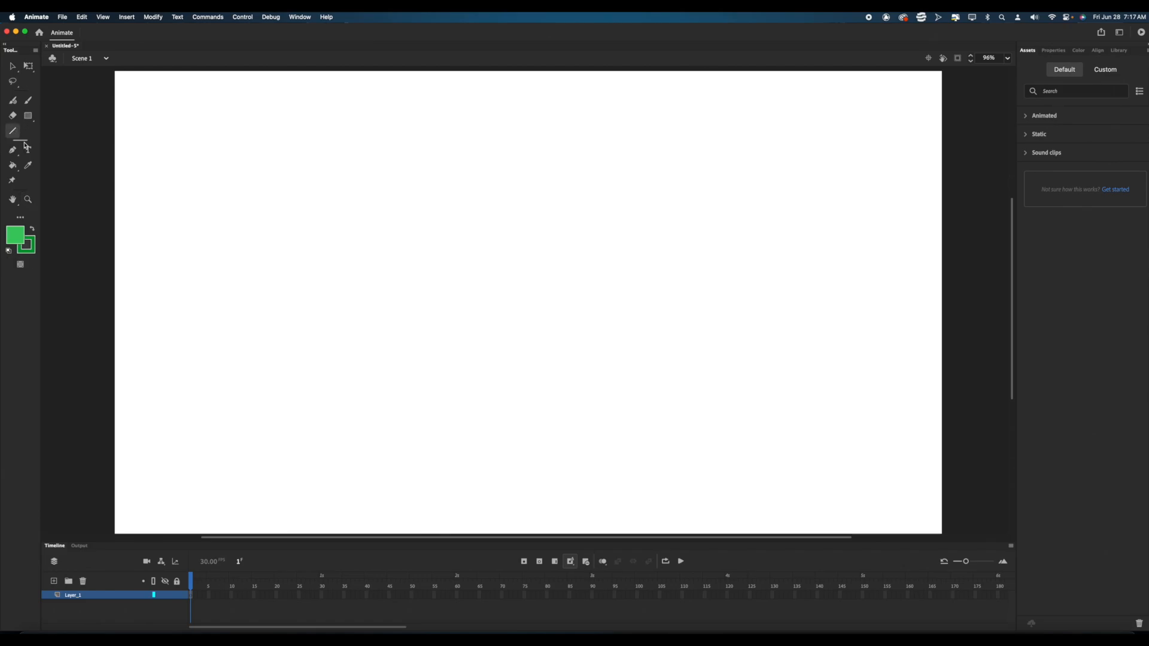
click(27, 245)
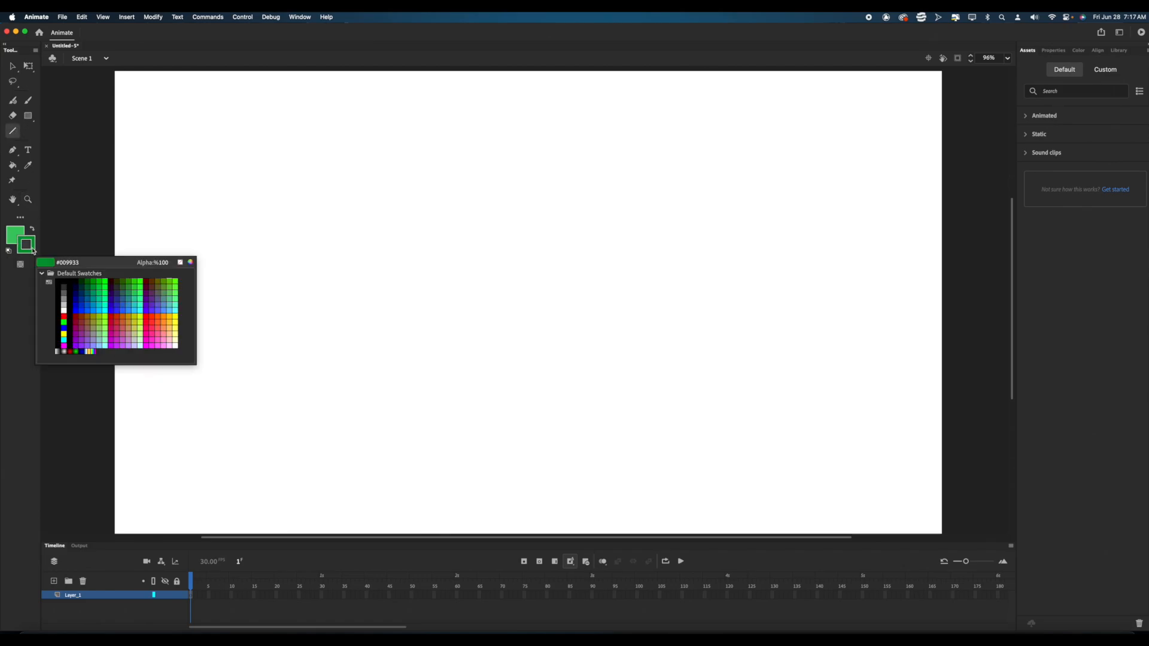
click(106, 309)
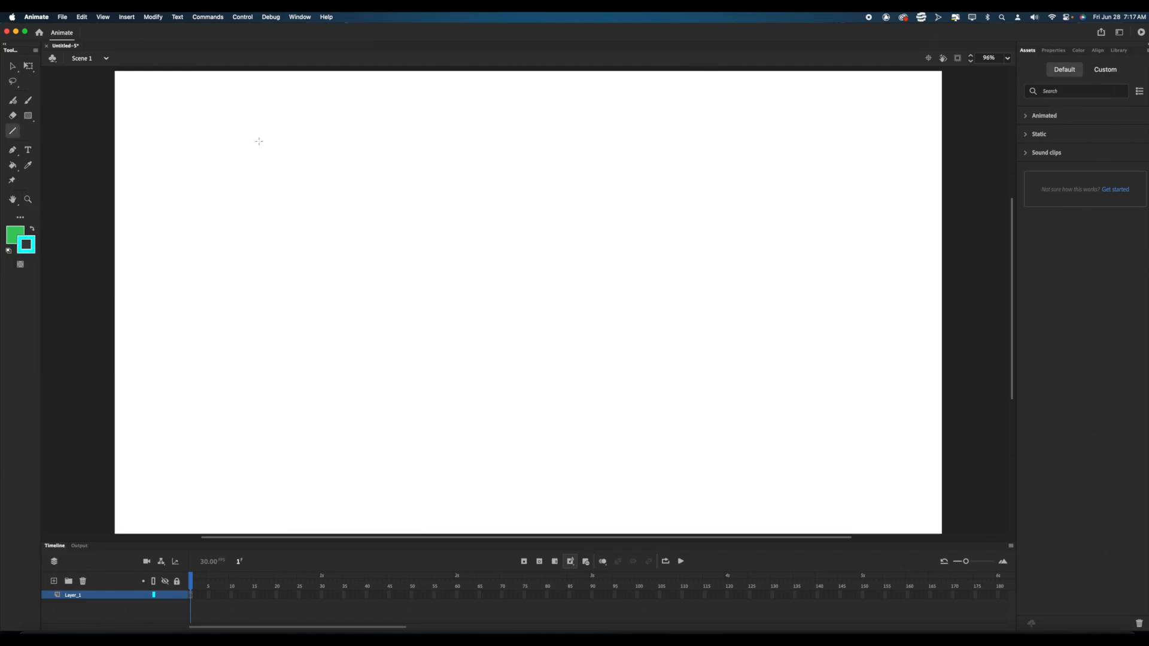
mouse_move(247, 122)
mouse_down()
mouse_move(413, 311)
mouse_move(573, 357)
mouse_up()
key(super+z)
Step: Set the stroke colour to black #000000 and try drawing a diagonal line on the stage
click(30, 248)
click(65, 278)
drag(226, 172, 470, 371)
key(super+z)
Step: Set the fill colour to black for the Classic Brush and try painting two strokes on the stage
click(28, 100)
click(13, 238)
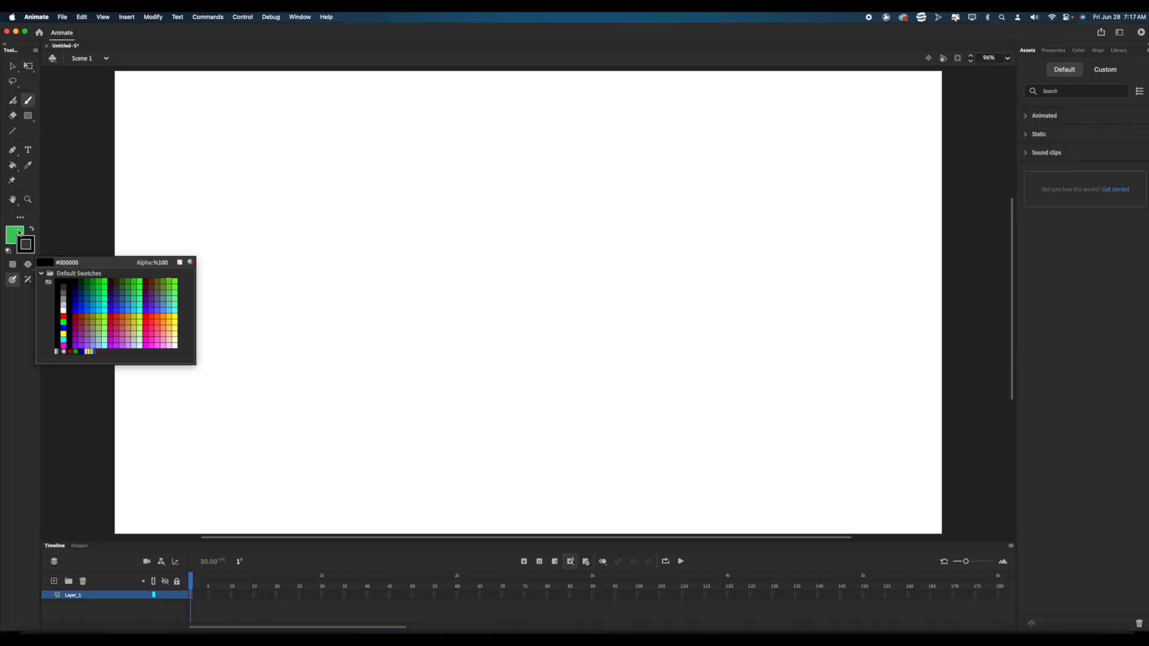
click(12, 241)
click(12, 240)
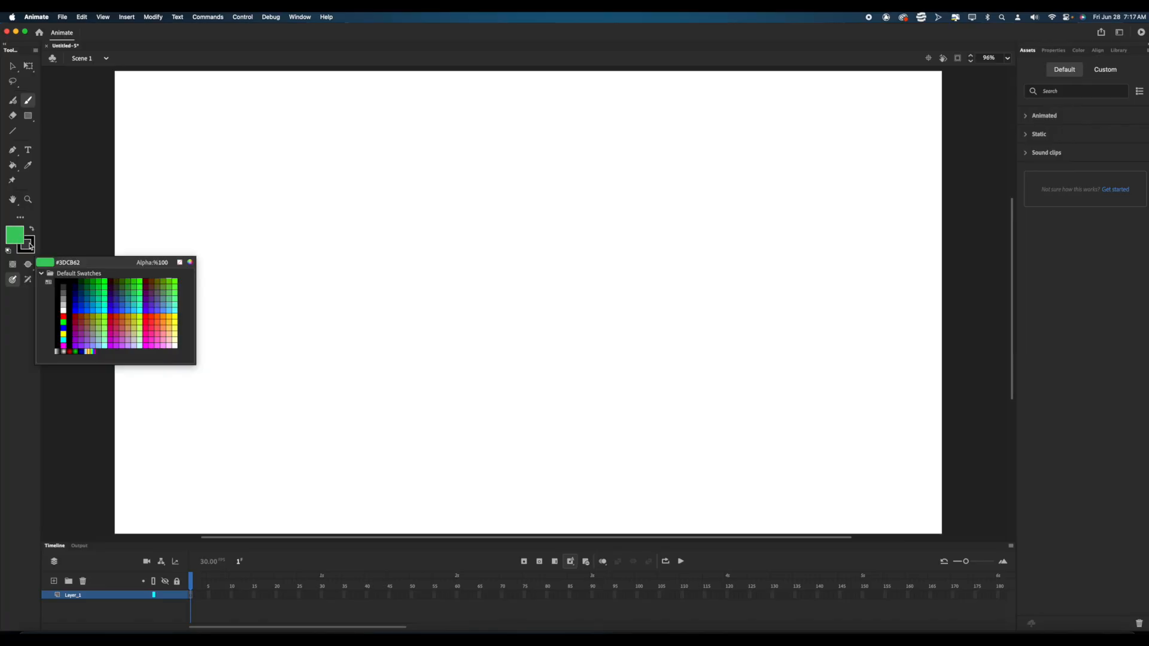
click(65, 277)
mouse_move(325, 150)
mouse_down()
mouse_move(313, 289)
mouse_move(594, 393)
mouse_up()
mouse_move(646, 329)
mouse_down()
mouse_move(651, 366)
mouse_move(740, 287)
mouse_up()
key(super+z)
key(super+z)
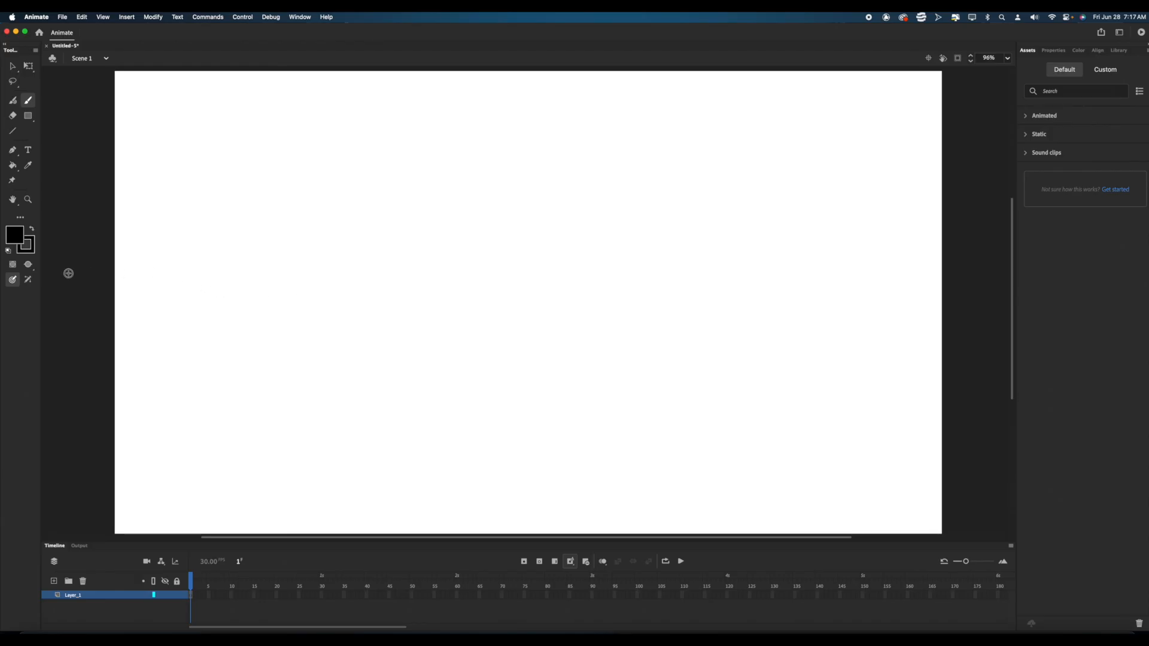
Step: Try painting wavy black strokes across the stage with the Classic Brush, one with pen pressure and one without
mouse_move(260, 147)
mouse_down()
mouse_move(372, 181)
mouse_move(538, 303)
mouse_move(928, 388)
mouse_up()
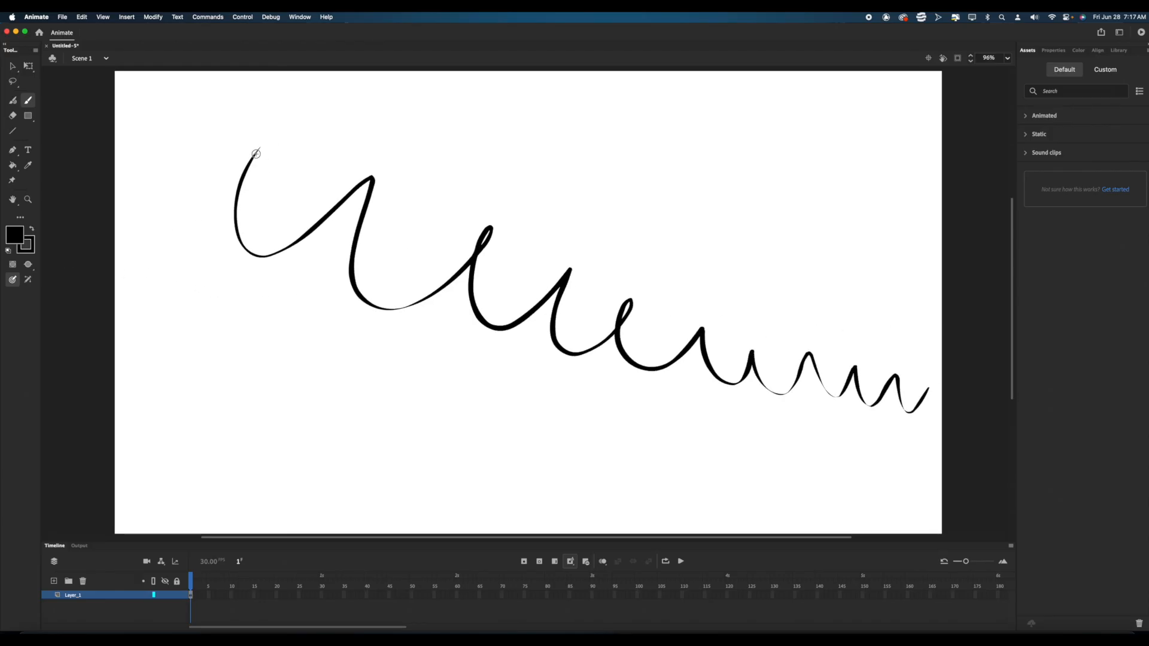
key(super+z)
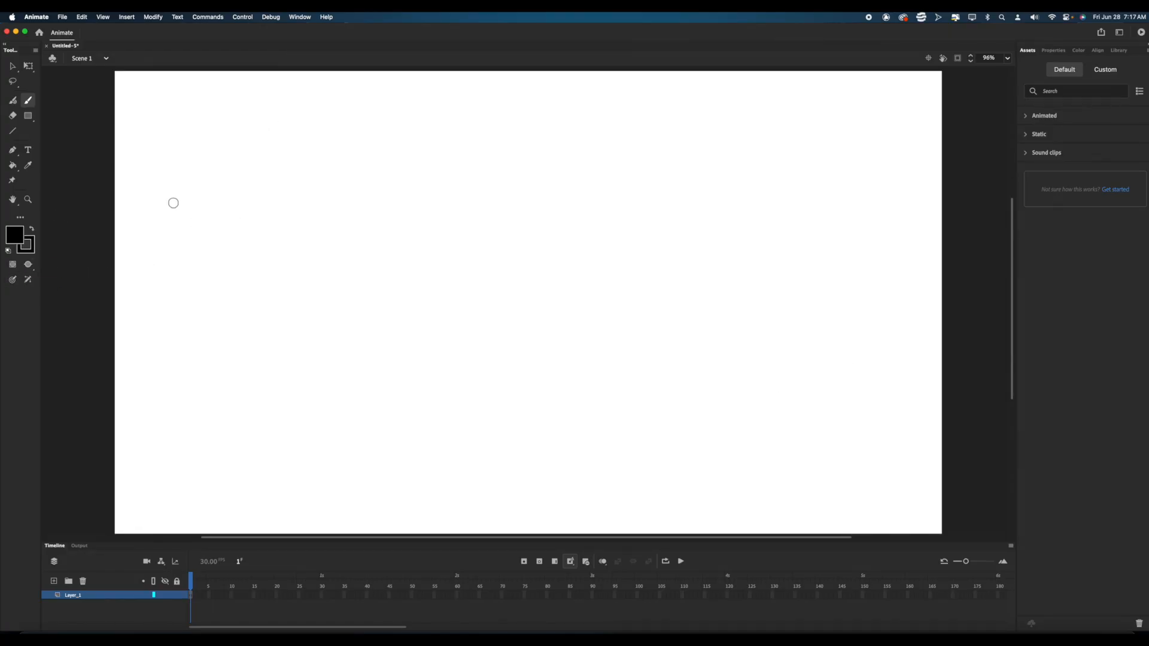
mouse_move(270, 168)
mouse_down()
mouse_move(323, 253)
mouse_move(480, 290)
mouse_move(639, 301)
mouse_move(708, 340)
mouse_up()
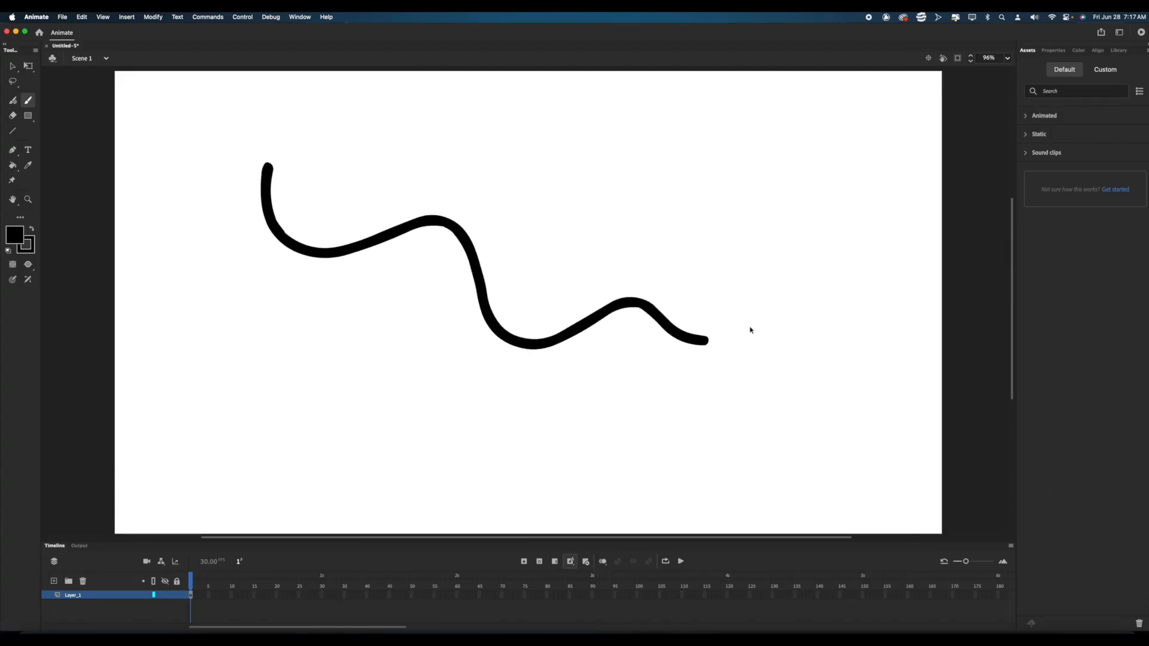
key(super+z)
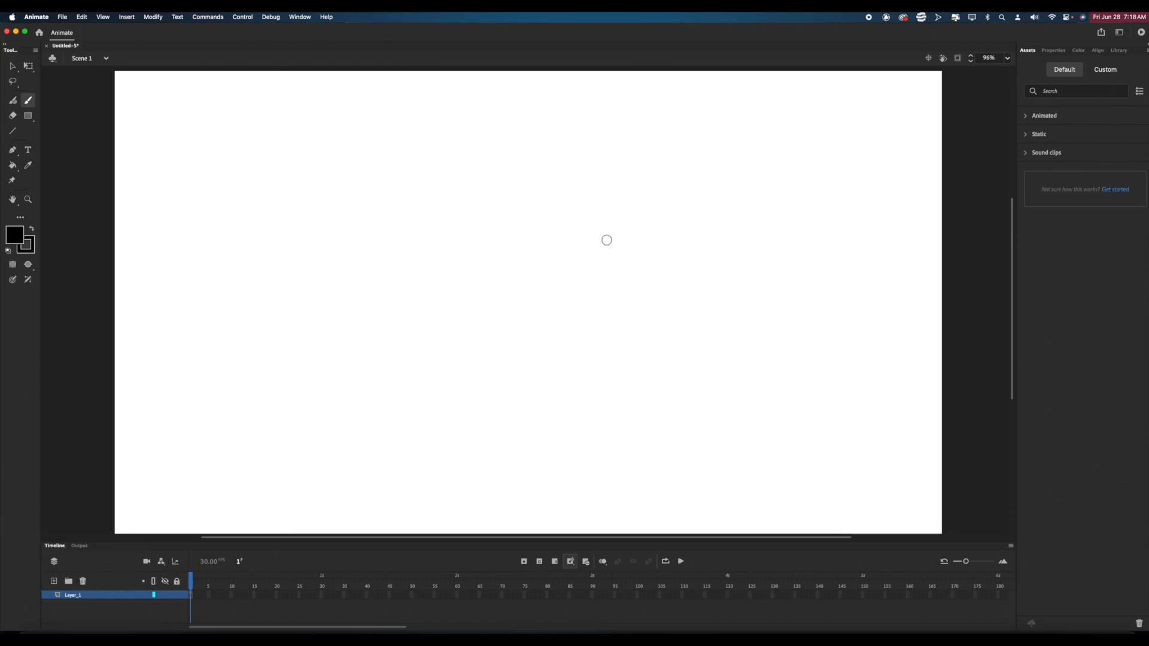
Step: Show the Classic Brush's tool properties in place of the assets
click(1054, 50)
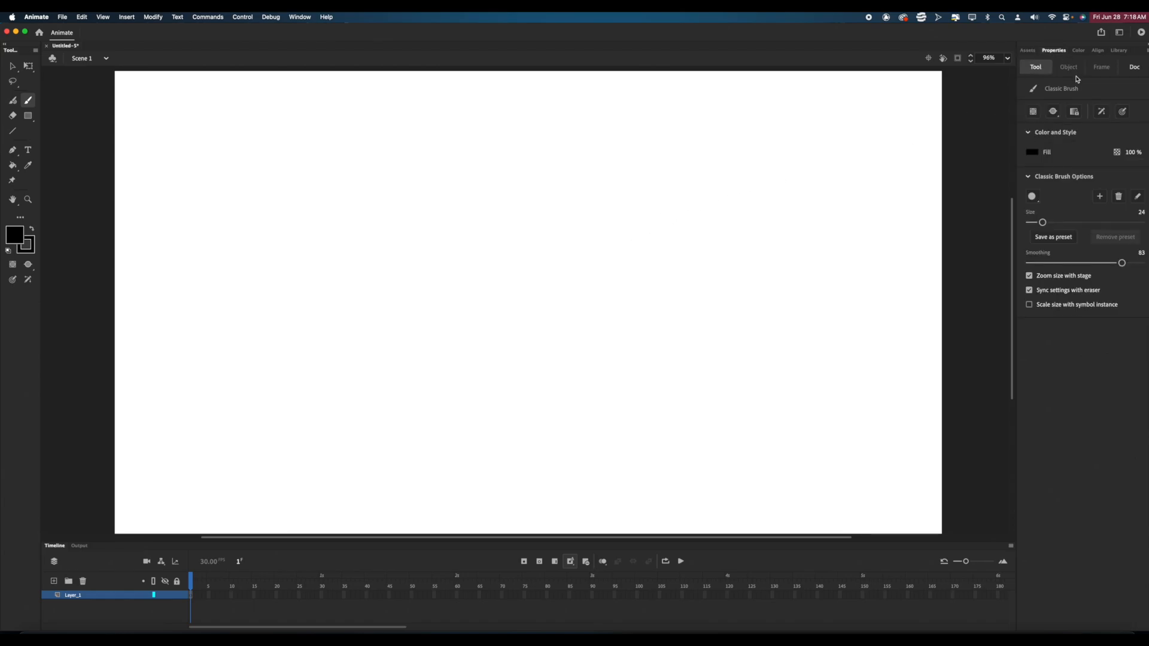
click(1027, 50)
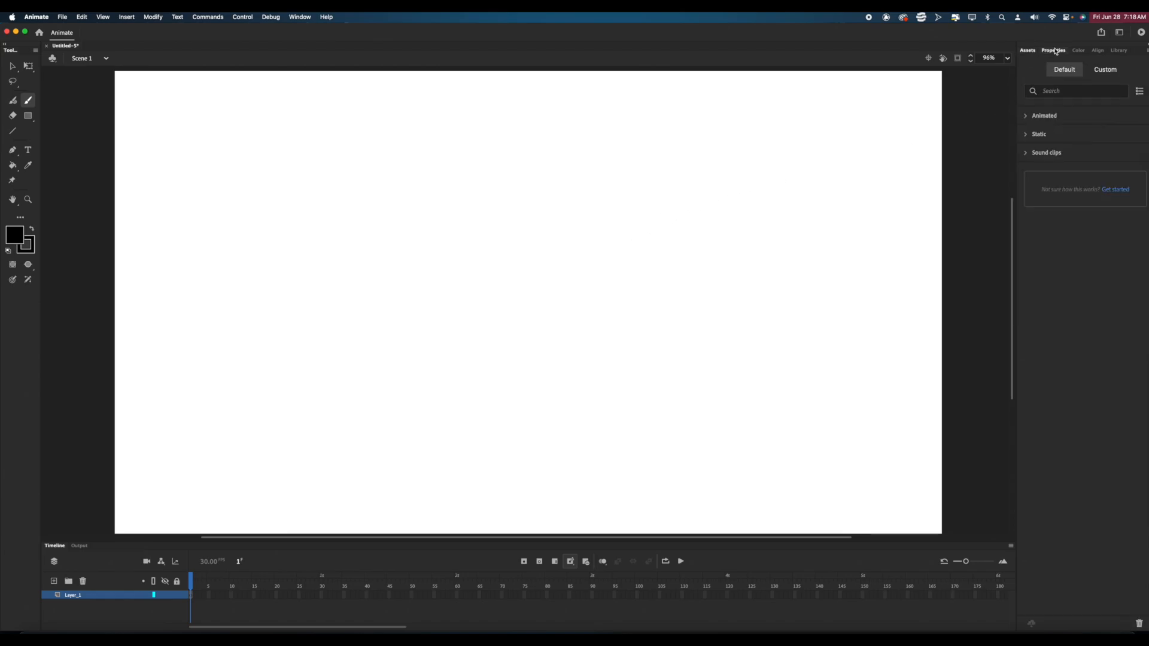
click(1054, 50)
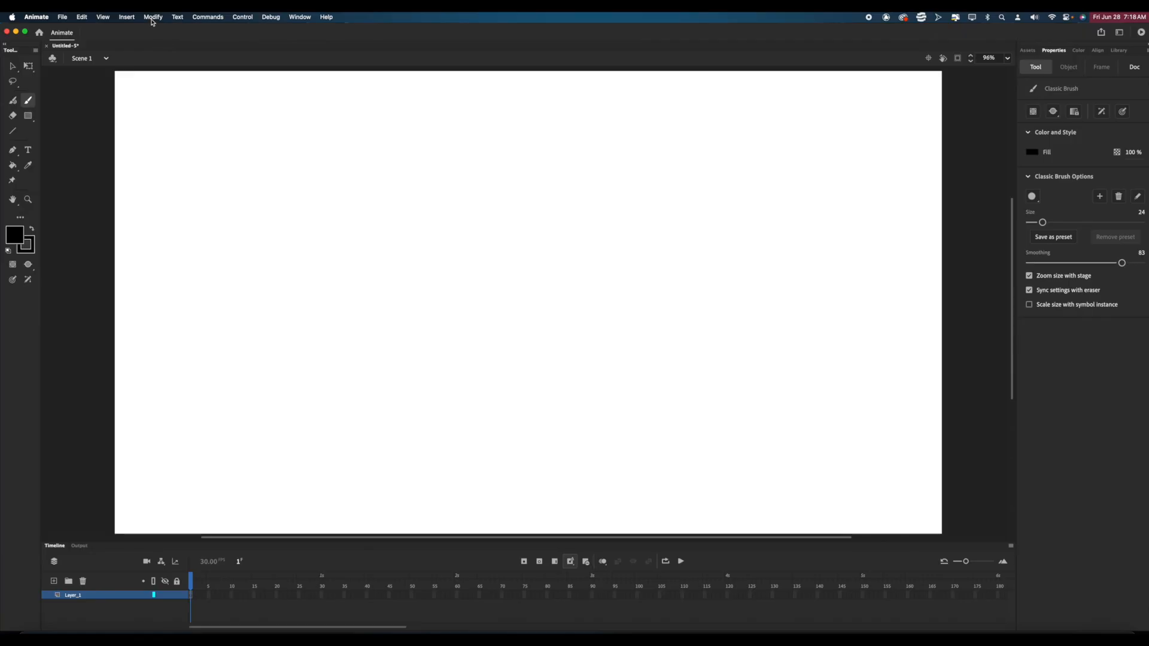
Step: Reorder the docked panels so that Properties comes last, after Library
click(298, 17)
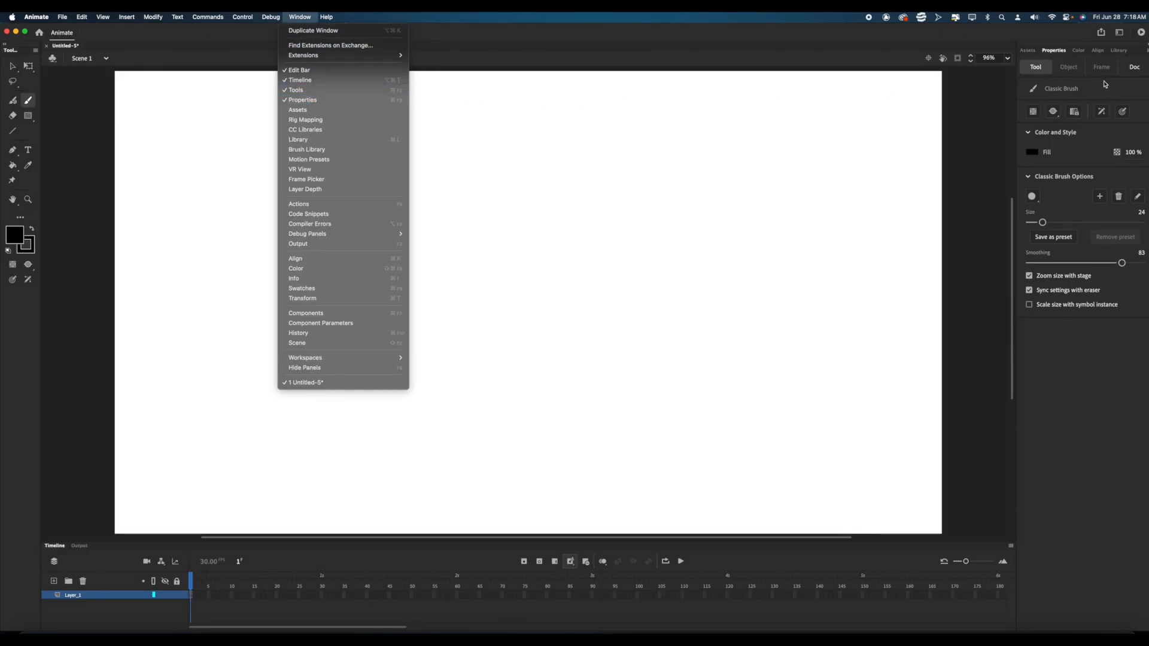
click(1054, 52)
mouse_move(1055, 52)
mouse_down()
mouse_move(961, 115)
mouse_move(1074, 54)
mouse_up()
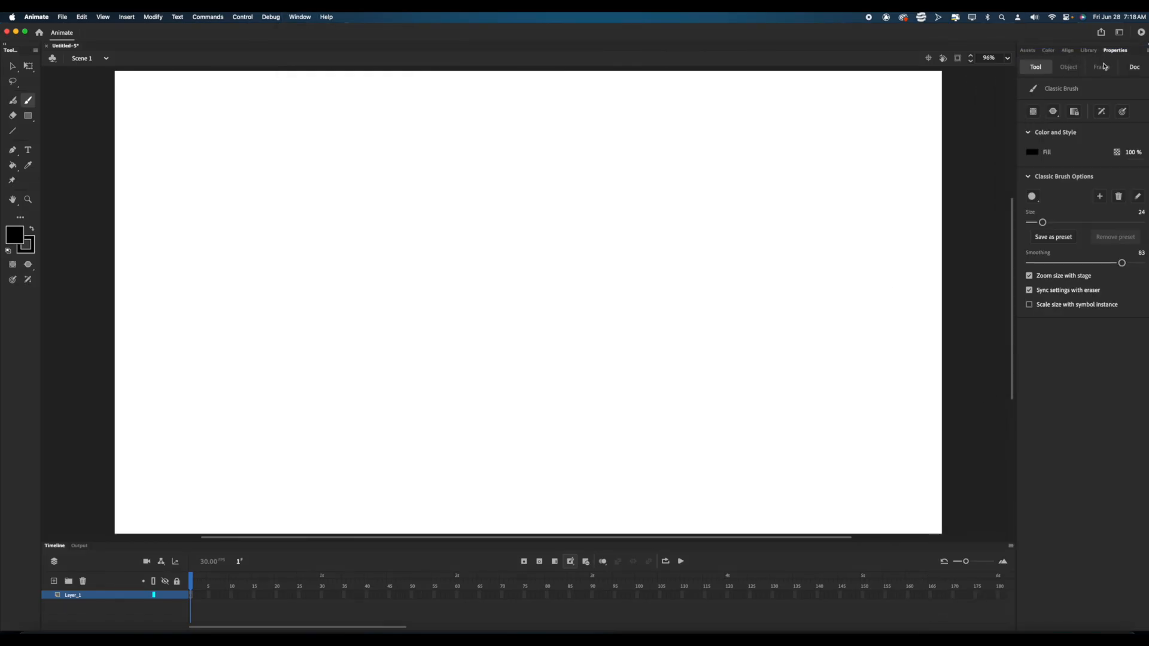
Step: Increase the Classic Brush size, set its smoothing to 0, and try a black stroke on the stage
mouse_move(1042, 222)
mouse_down()
mouse_move(1117, 223)
mouse_move(1060, 222)
mouse_up()
drag(1122, 263, 1029, 263)
mouse_move(574, 202)
mouse_down()
mouse_move(553, 205)
mouse_move(616, 352)
mouse_up()
key(cmd+z)
Step: Try a thin and a thick black stroke with the Classic Brush, leaving its size at 32
drag(1041, 223, 1028, 222)
mouse_move(507, 205)
mouse_down()
mouse_move(524, 271)
mouse_move(593, 341)
mouse_up()
key(super+z)
drag(1028, 221, 1047, 222)
drag(615, 204, 683, 376)
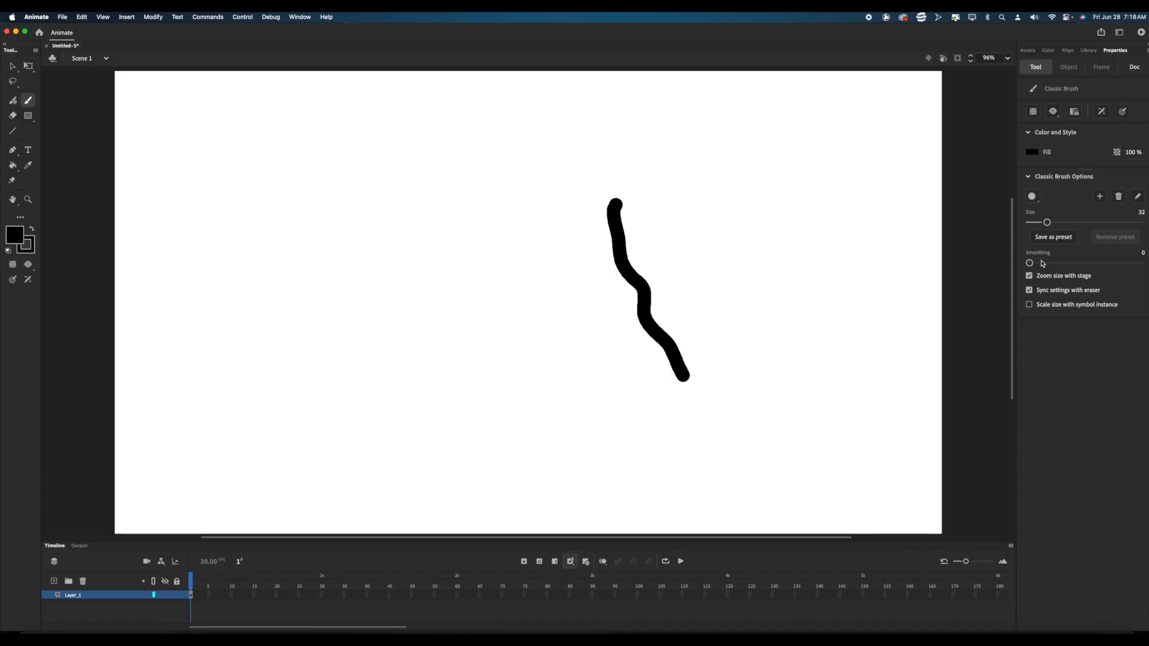
key(super+z)
Step: Enable pen pressure for the Classic Brush and try a stroke without smoothing on the stage
click(13, 280)
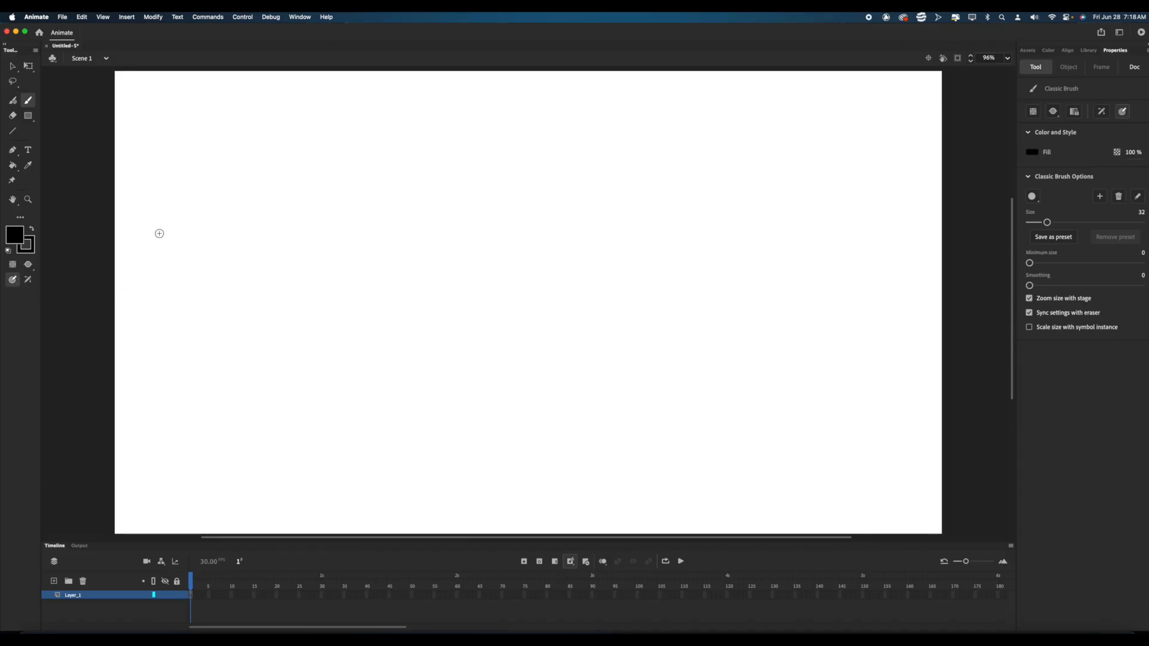
drag(435, 114, 527, 383)
key(super+z)
Step: Set the Classic Brush smoothing to 100, try curved pressure-sensitive strokes, and turn pen pressure off
drag(1029, 286, 1141, 285)
mouse_move(468, 207)
mouse_down()
mouse_move(511, 333)
mouse_move(844, 404)
mouse_up()
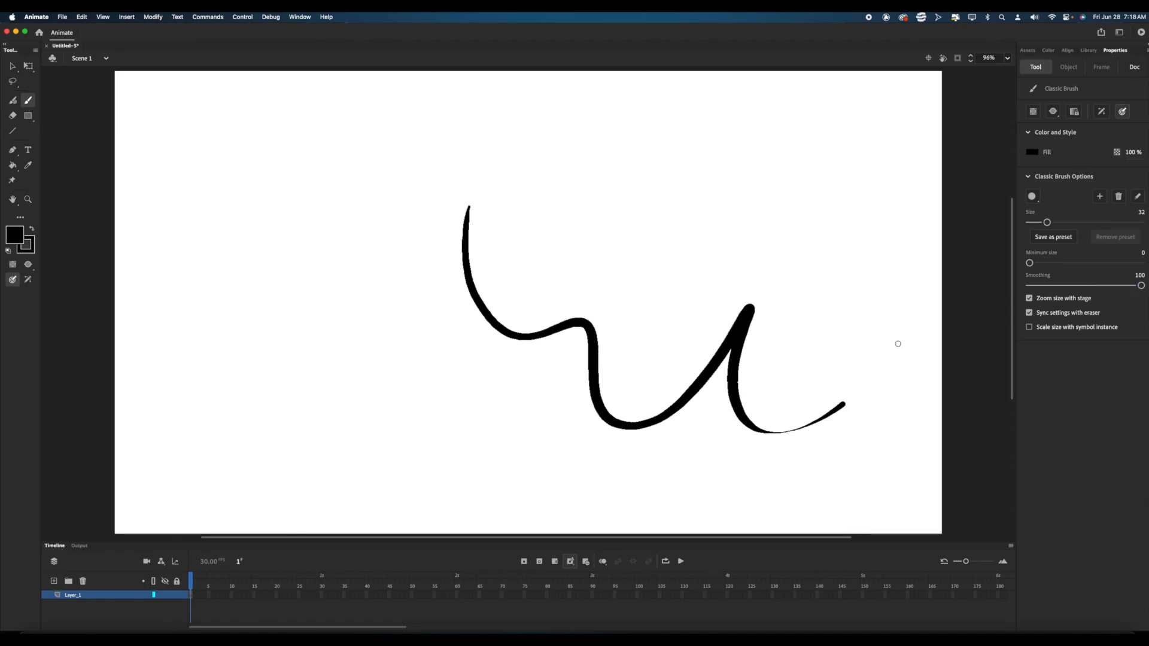
drag(897, 344, 900, 336)
key(super+z)
mouse_move(329, 200)
mouse_down()
mouse_move(307, 300)
mouse_move(547, 386)
mouse_up()
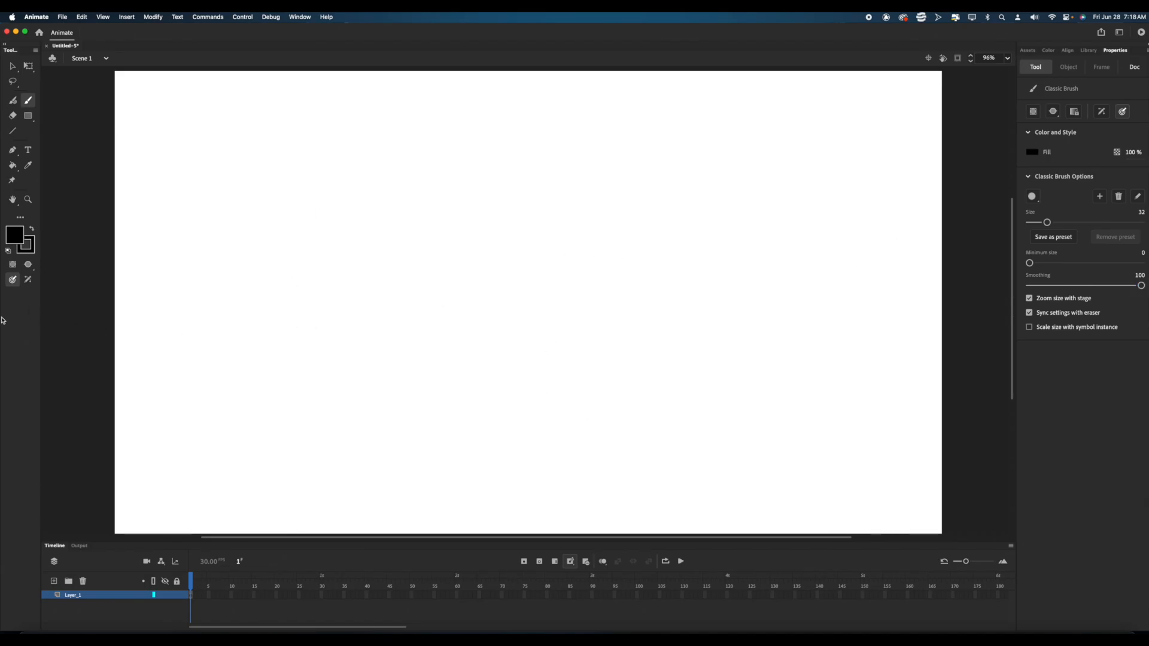
click(13, 280)
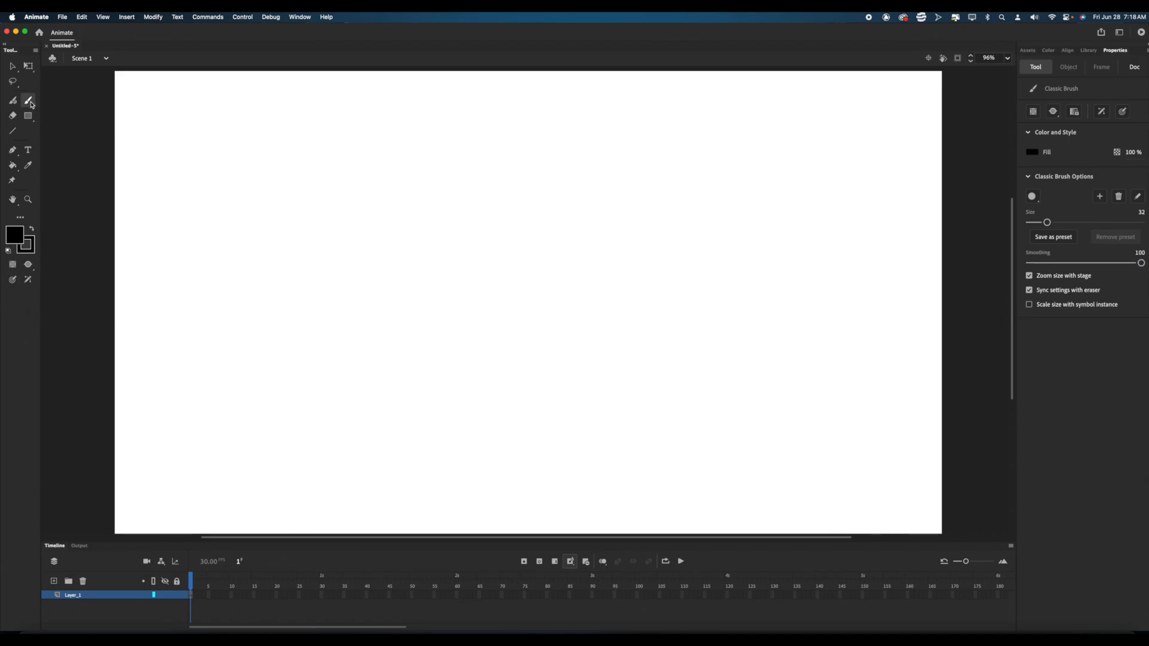
Step: Mix a red fill colour, #D75353, with the colour picker
click(1097, 52)
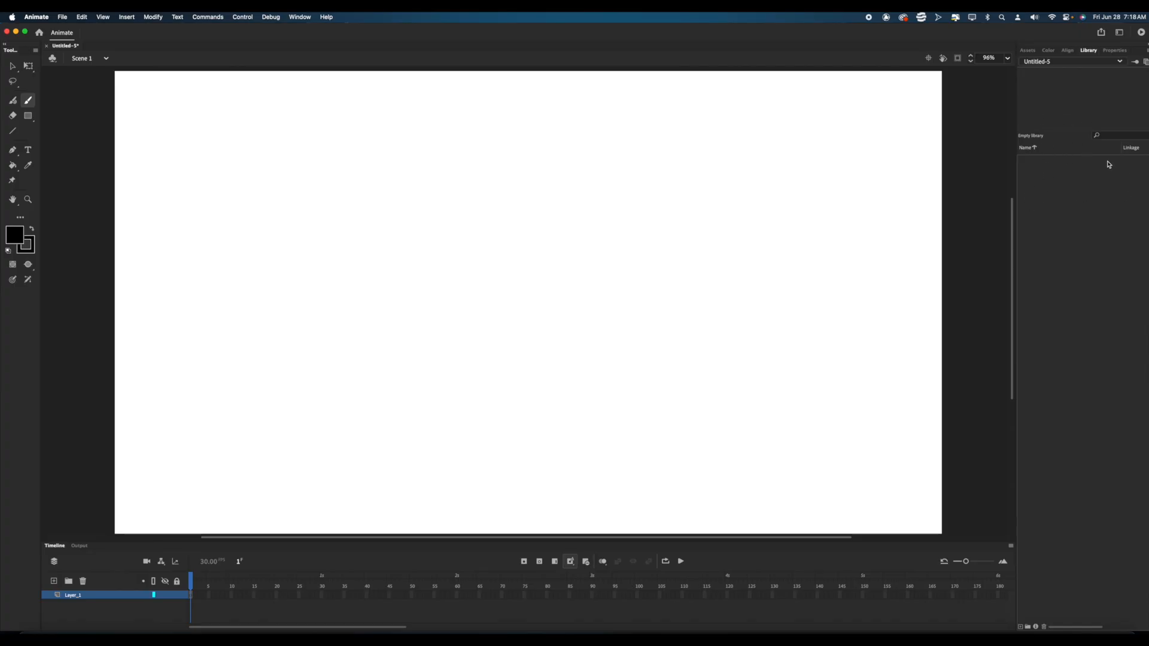
click(1048, 51)
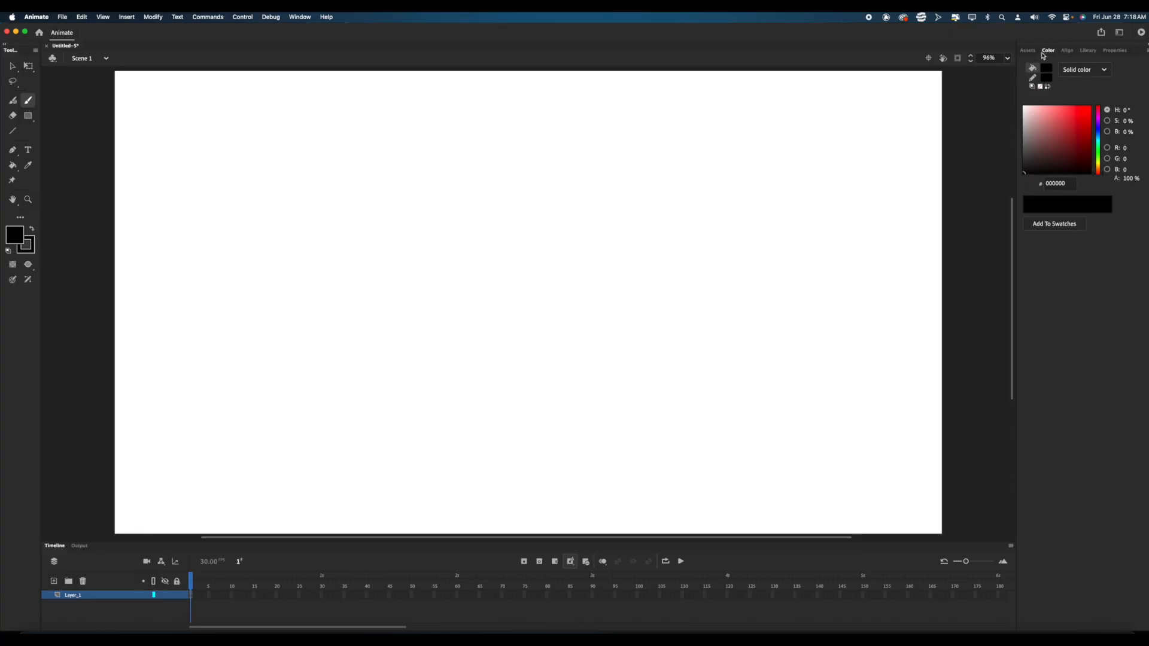
mouse_move(1057, 113)
mouse_down()
mouse_move(1075, 136)
mouse_move(1064, 117)
mouse_up()
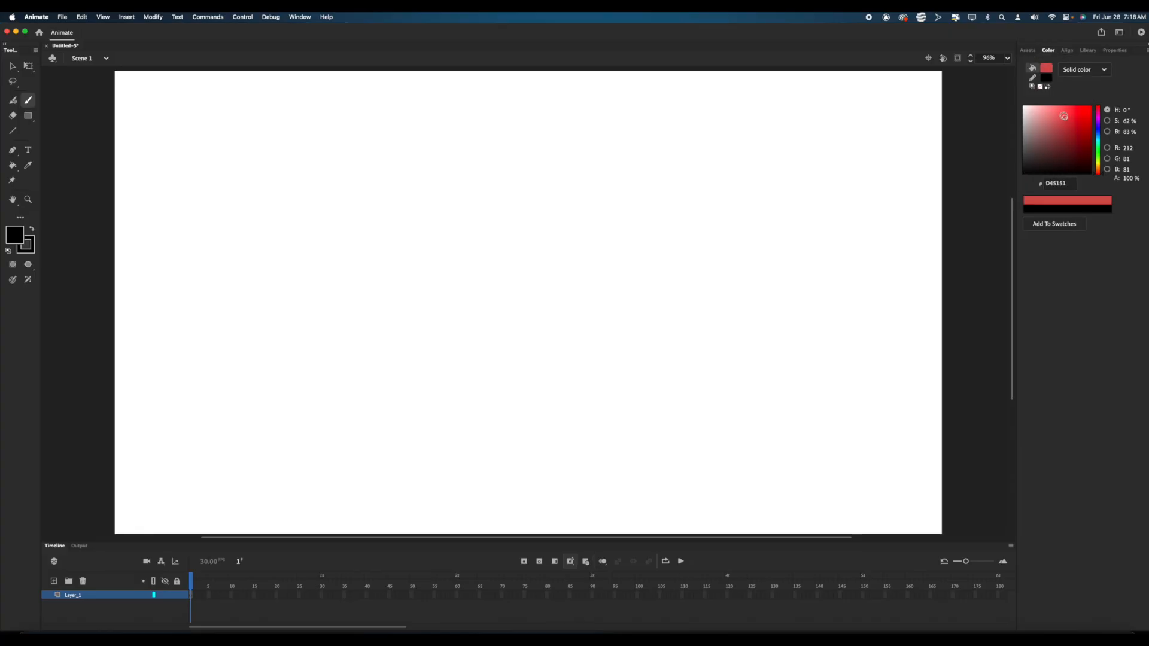
Step: Look through the default assets, alignment options and library, and return to the Classic Brush's tool properties
click(1028, 50)
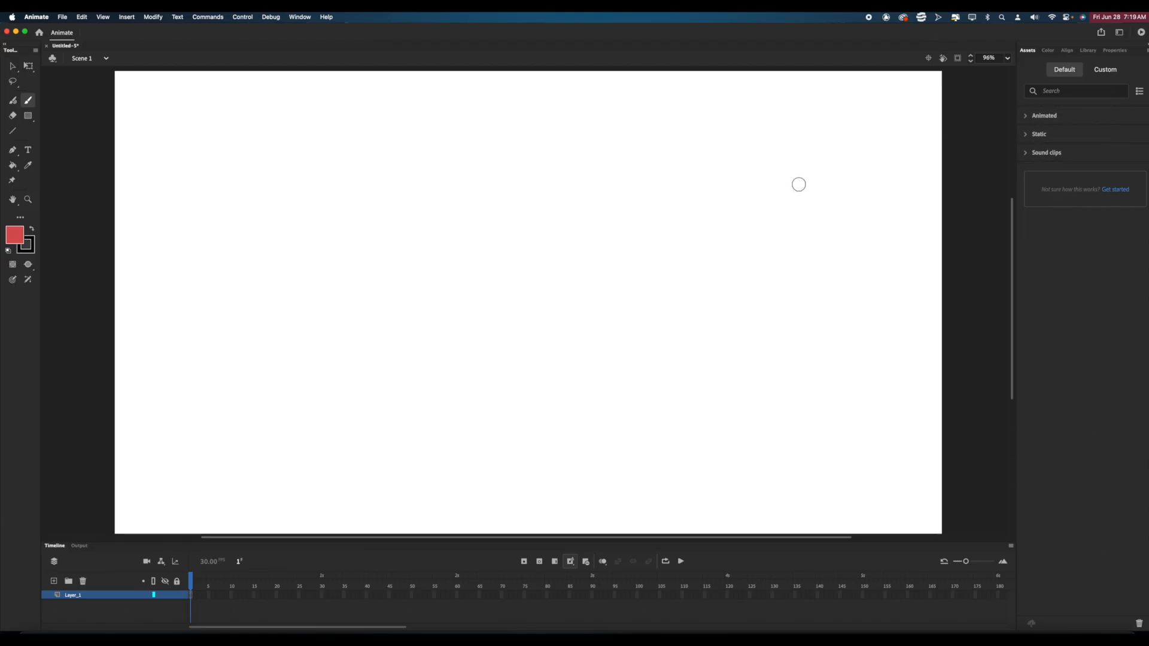
click(1114, 50)
click(1088, 51)
click(1068, 51)
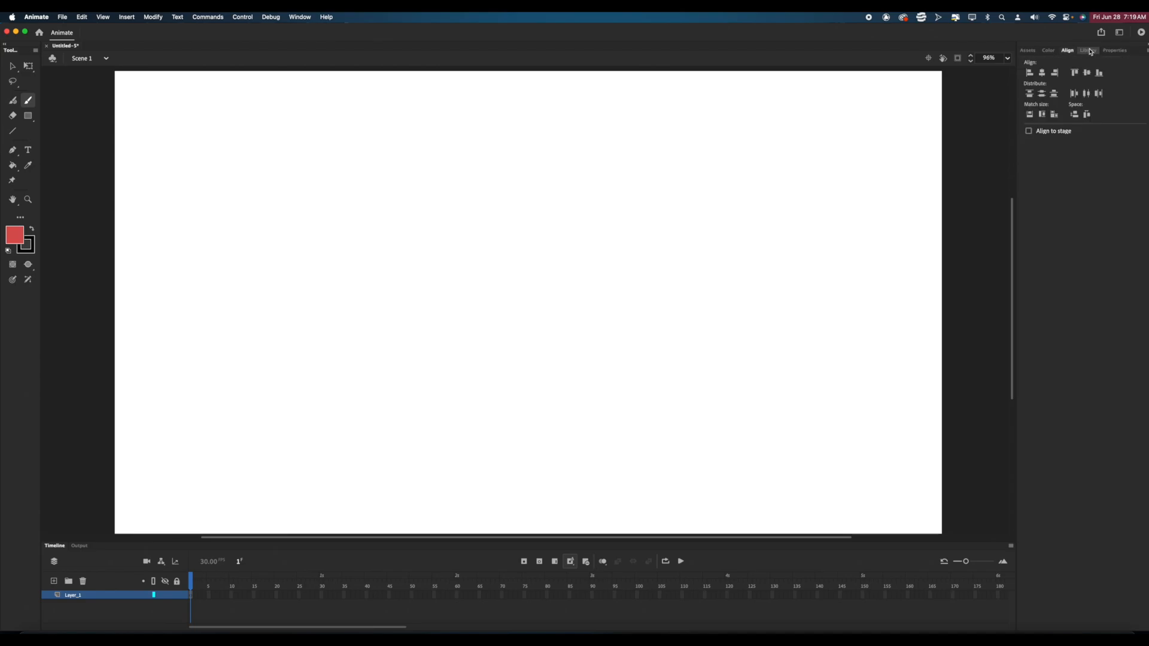
click(1089, 50)
click(1115, 51)
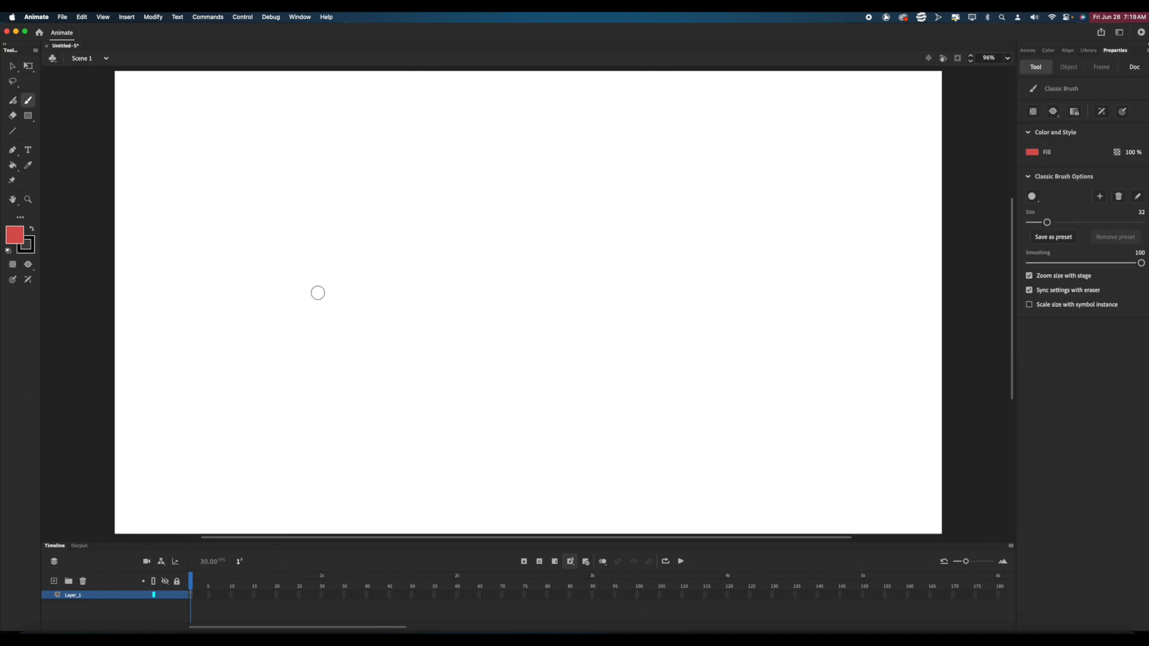
Step: Compare the tool properties of the Fluid Brush, Classic Brush and Rectangle tool
click(14, 105)
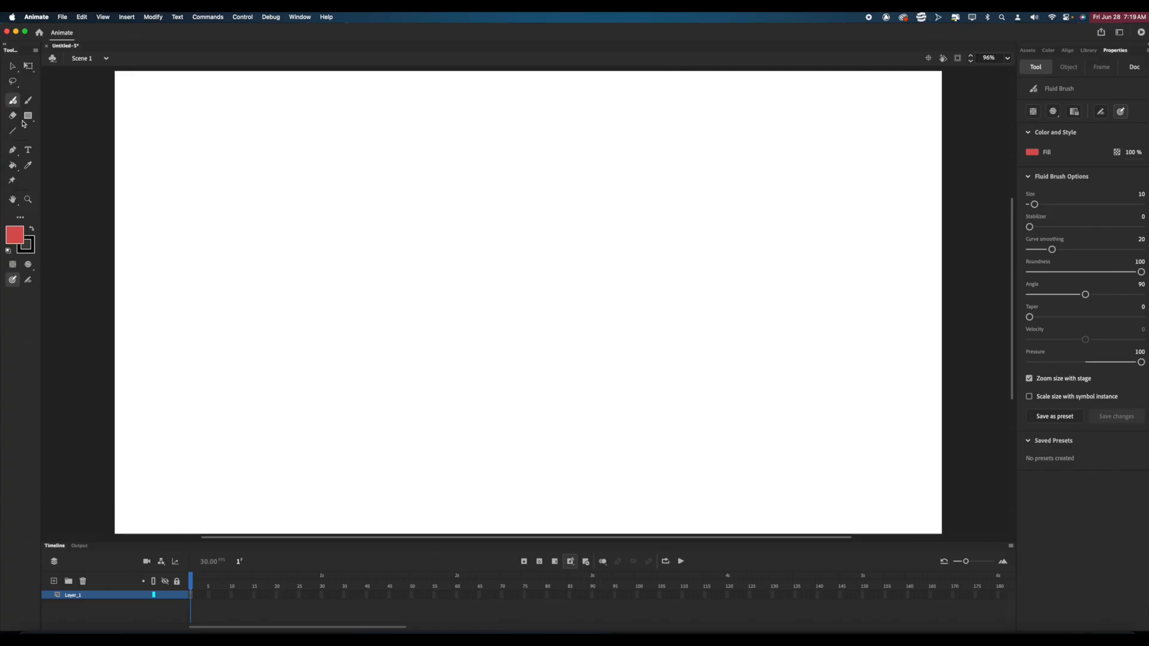
click(28, 100)
click(29, 116)
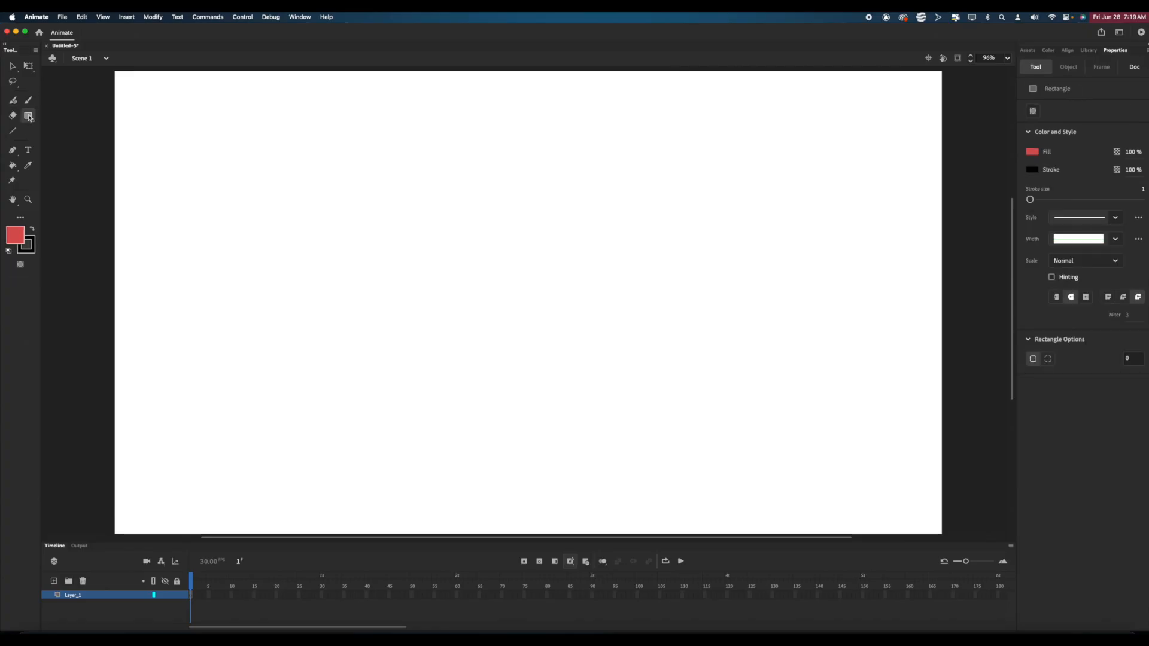
Step: Draw a black-filled oval about 548 by 516 px on the upper middle of the stage with the Oval tool
click(28, 121)
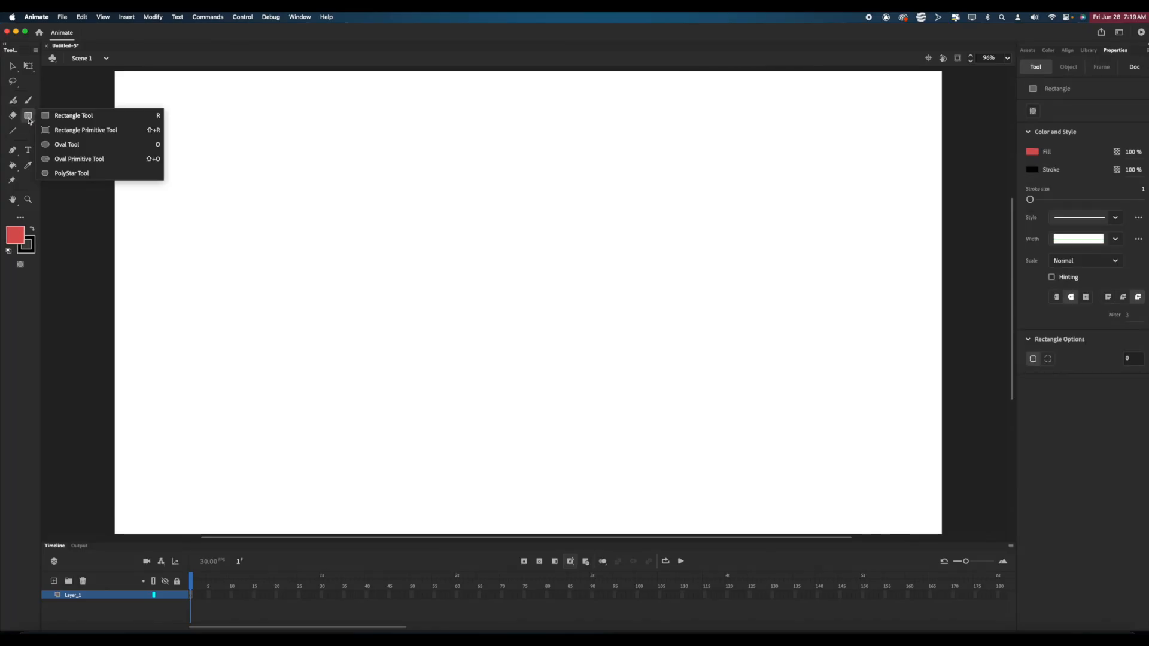
click(61, 146)
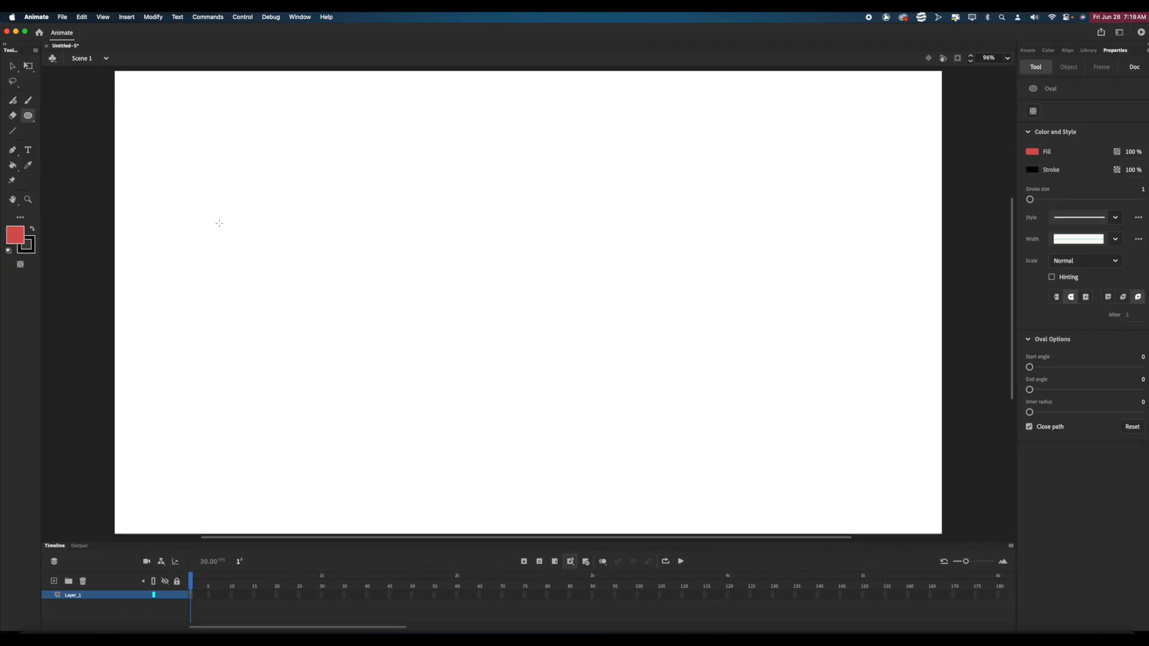
click(15, 235)
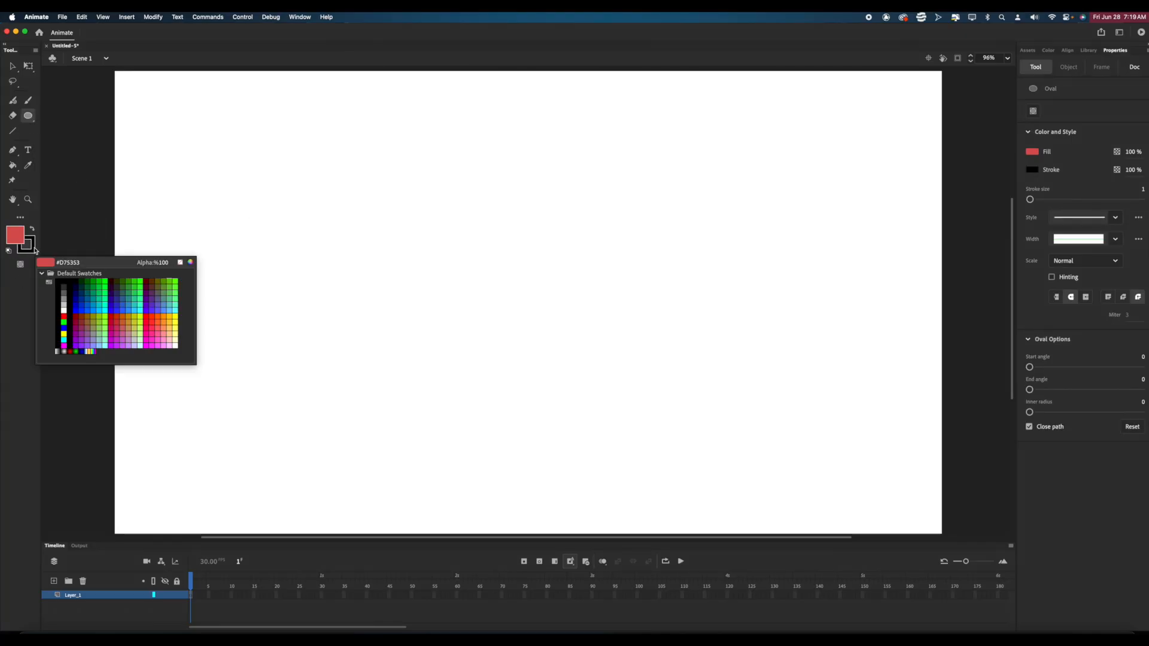
click(65, 280)
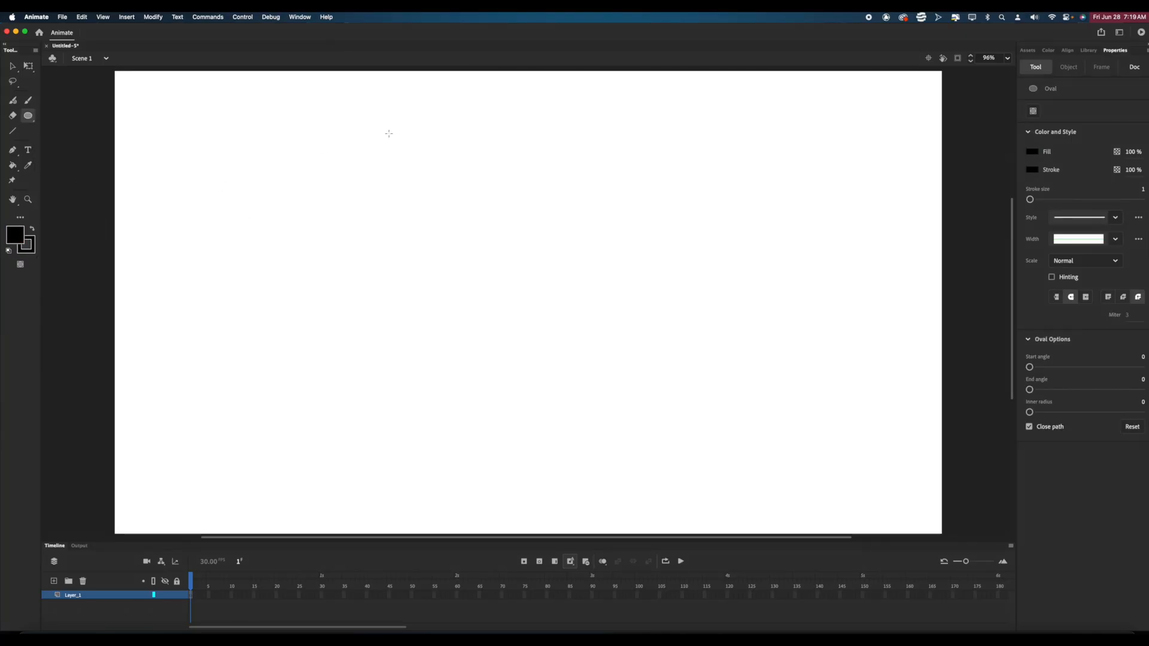
drag(370, 126, 606, 349)
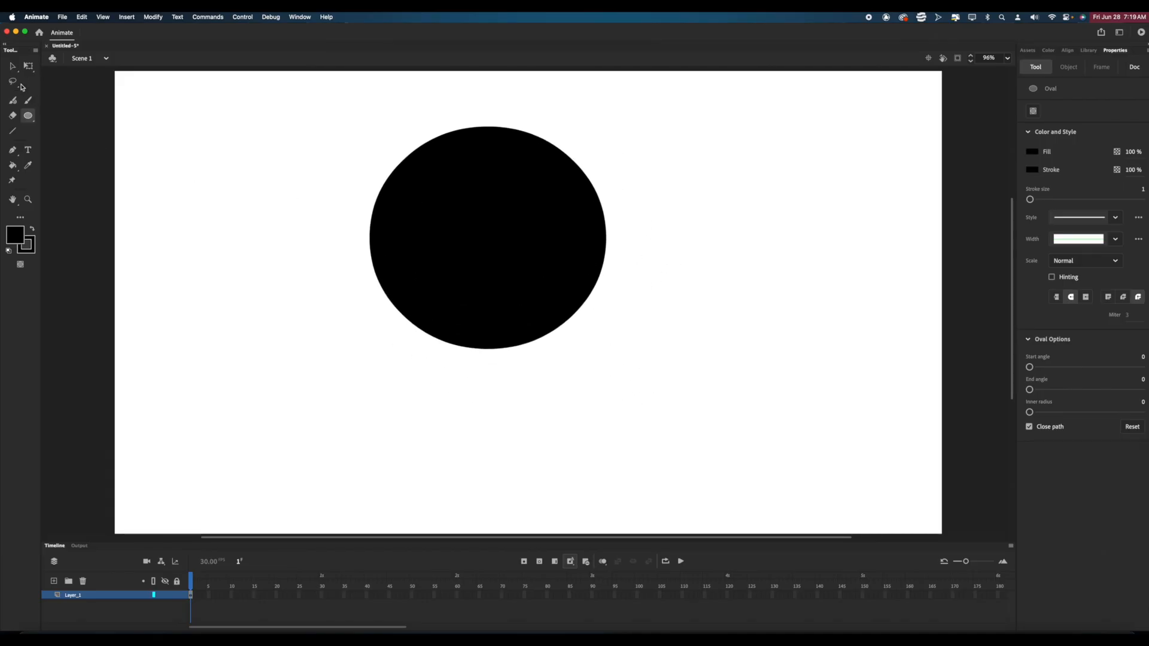
Step: Select the oval's fill and stroke together with Free Transform and move it slightly down to about X 580.7, Y 156.95
click(30, 69)
click(483, 277)
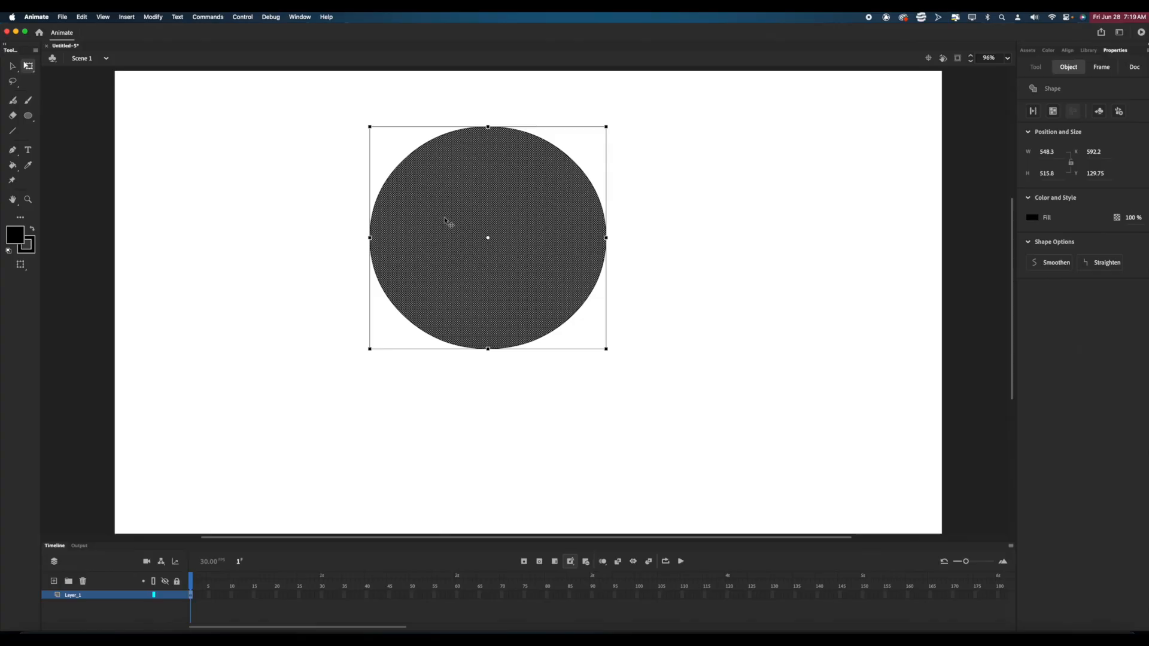
drag(304, 107, 672, 363)
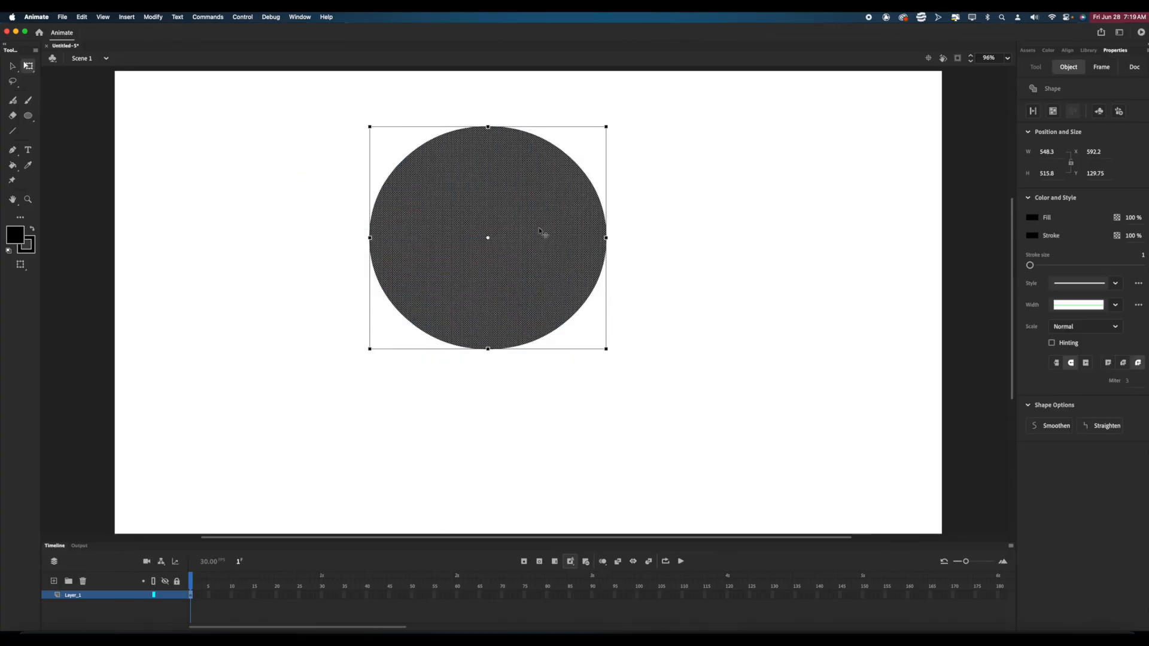
drag(539, 229, 542, 250)
click(624, 208)
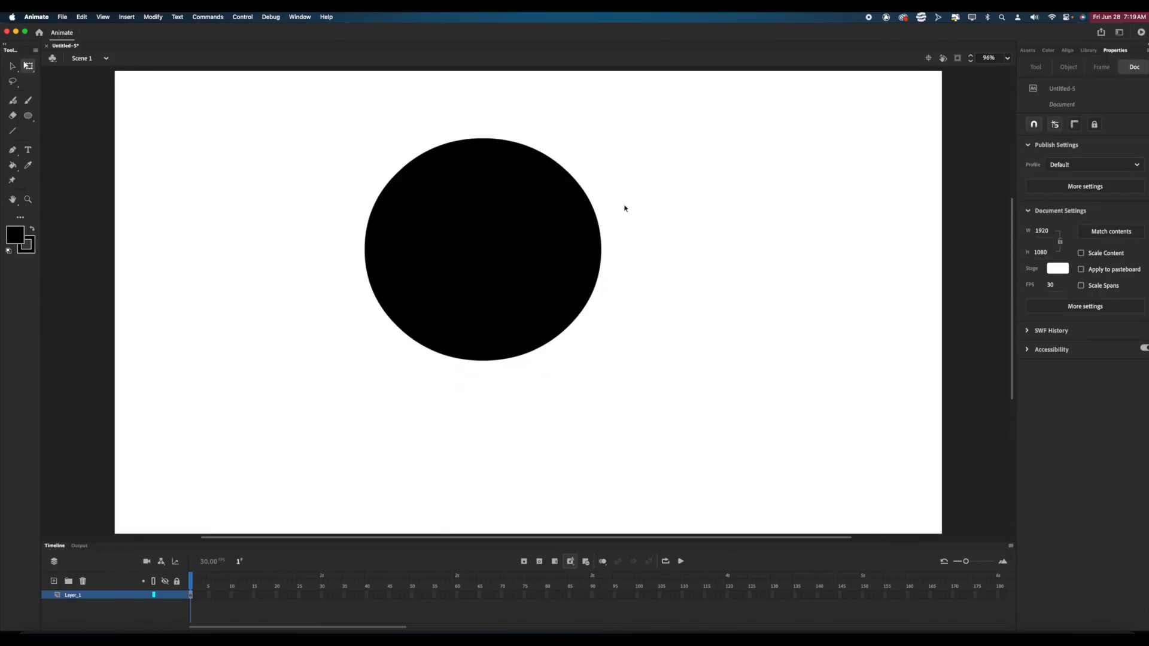
drag(624, 128, 354, 430)
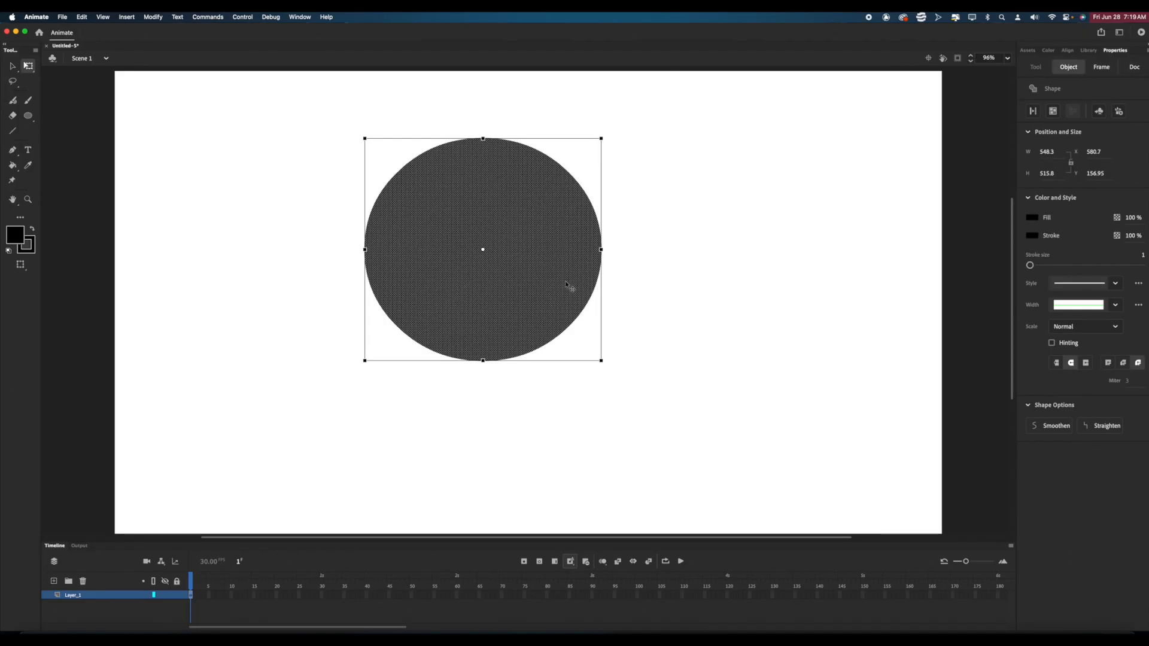
click(632, 181)
Step: Convert the black oval's fill into a Movie Clip symbol named Symbol 1
click(533, 187)
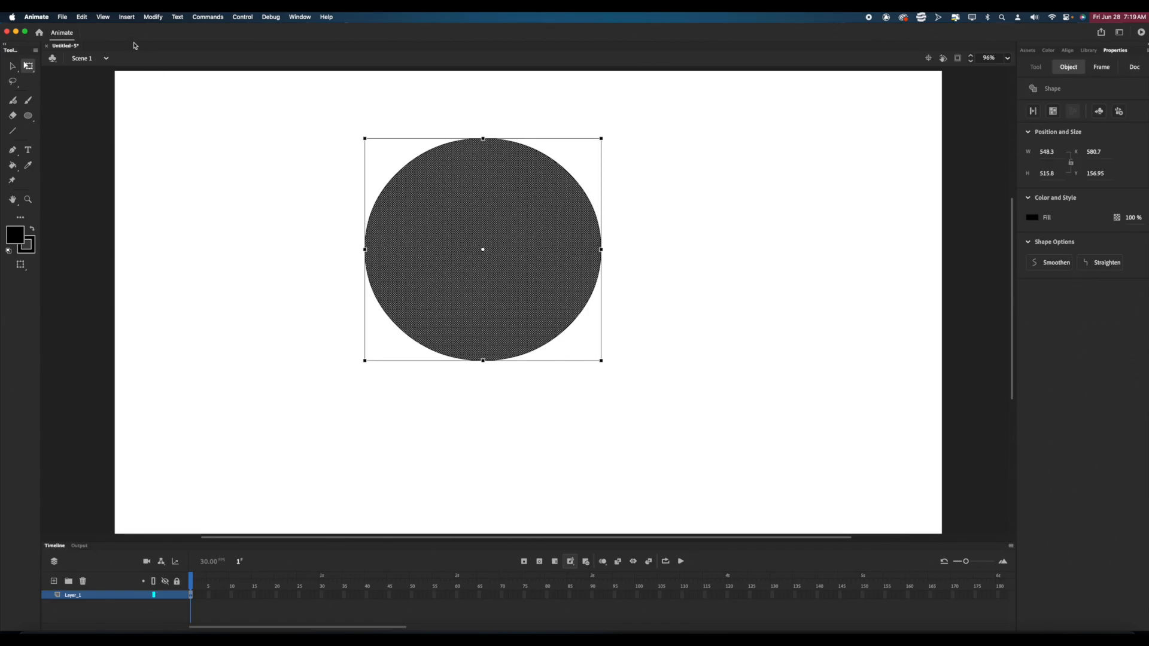
click(153, 16)
click(174, 44)
click(520, 196)
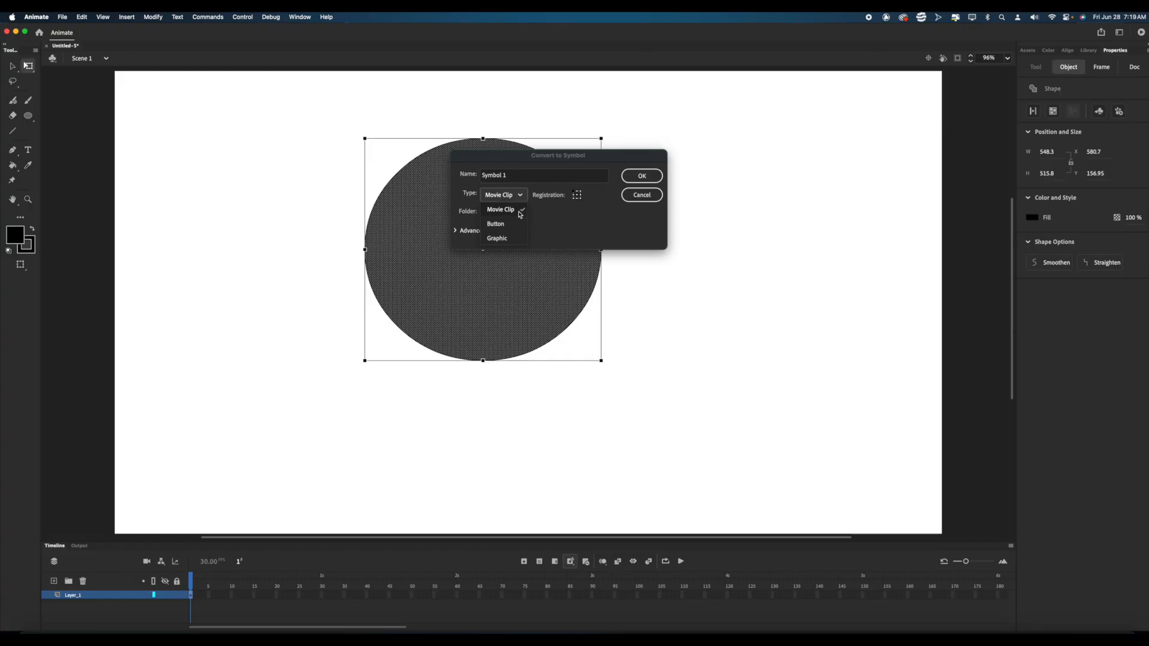
click(521, 212)
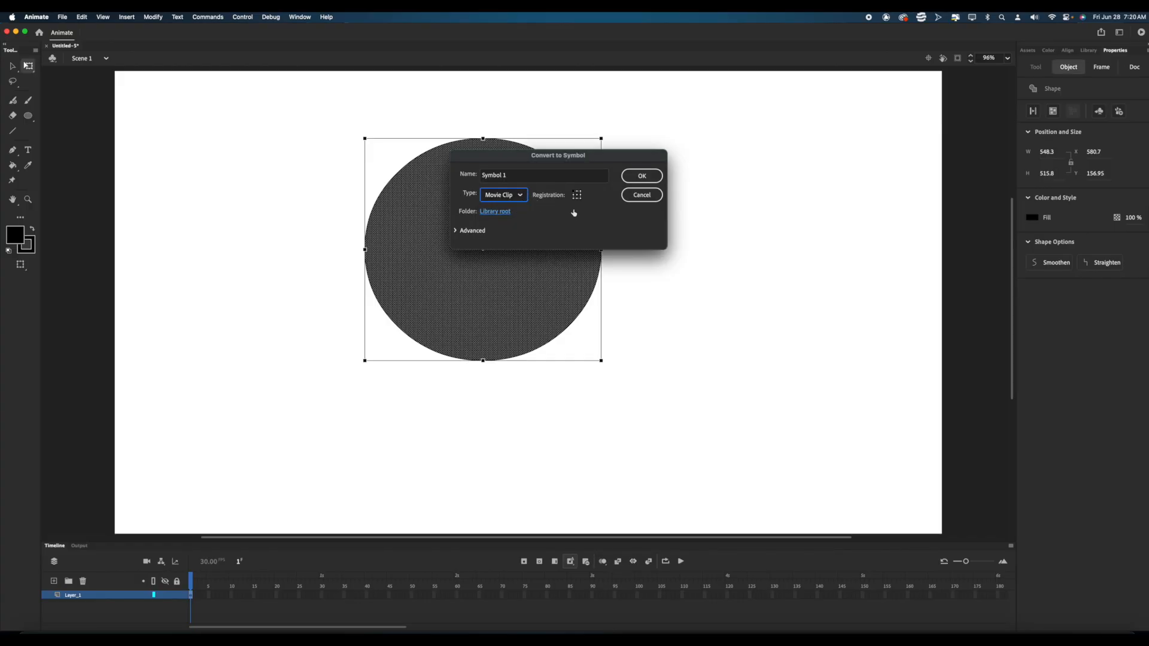
click(522, 199)
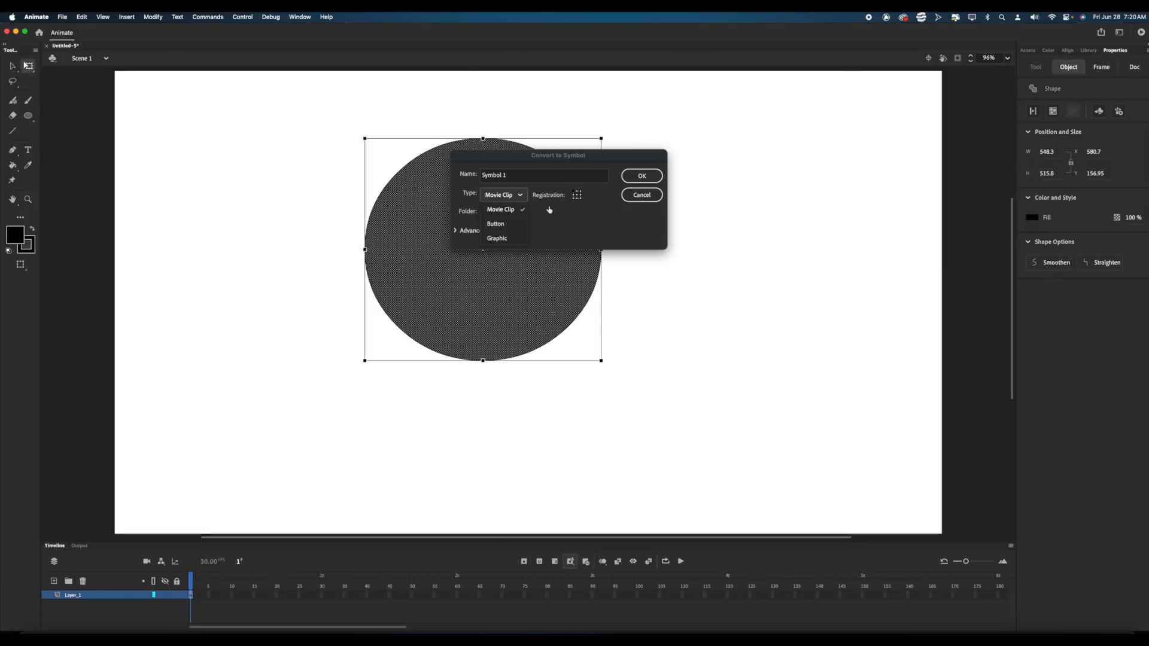
click(630, 178)
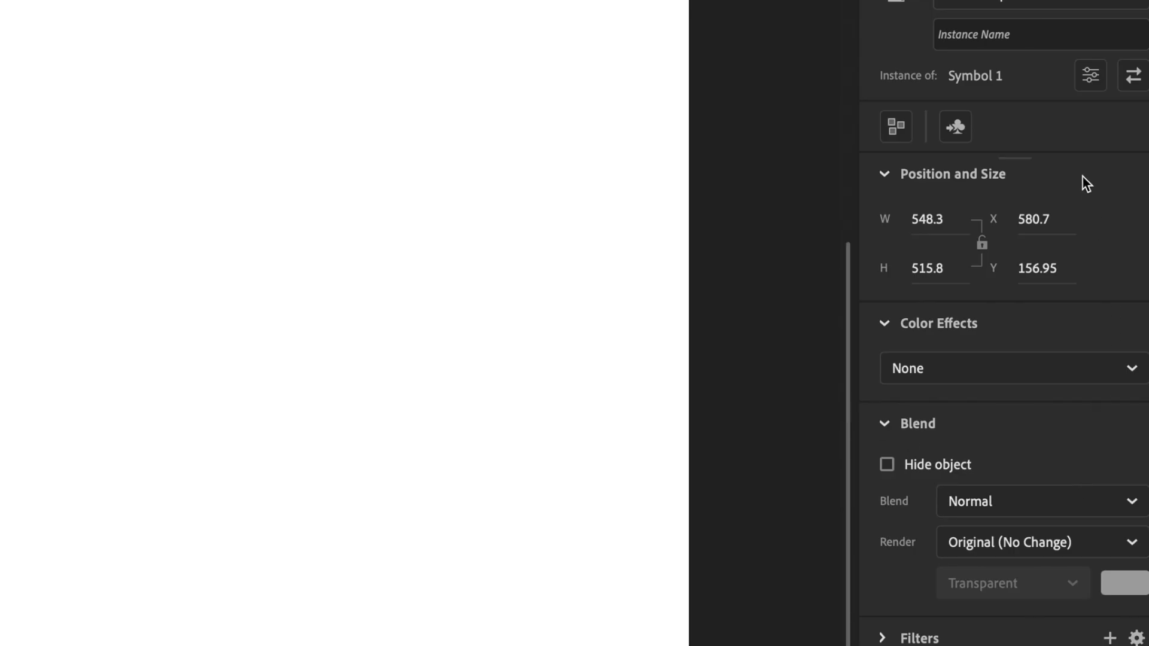
Step: Look through the colour effect options available for the movie clip instance
click(1009, 376)
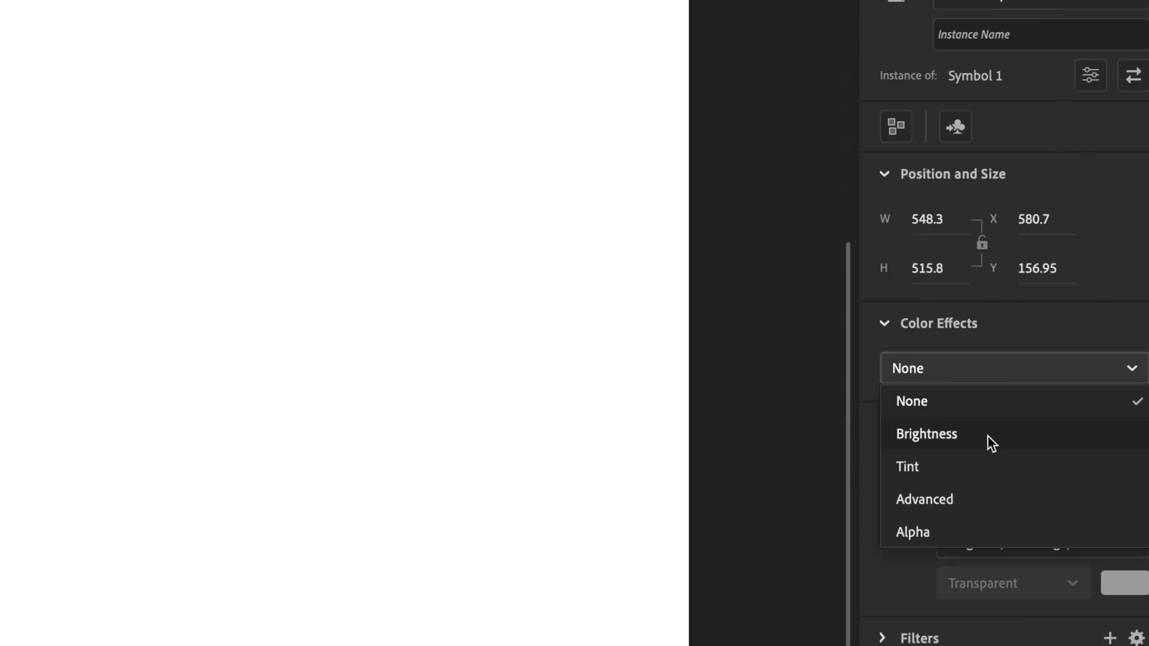
scroll(976, 498, down, 1)
scroll(976, 504, down, 8)
click(1021, 303)
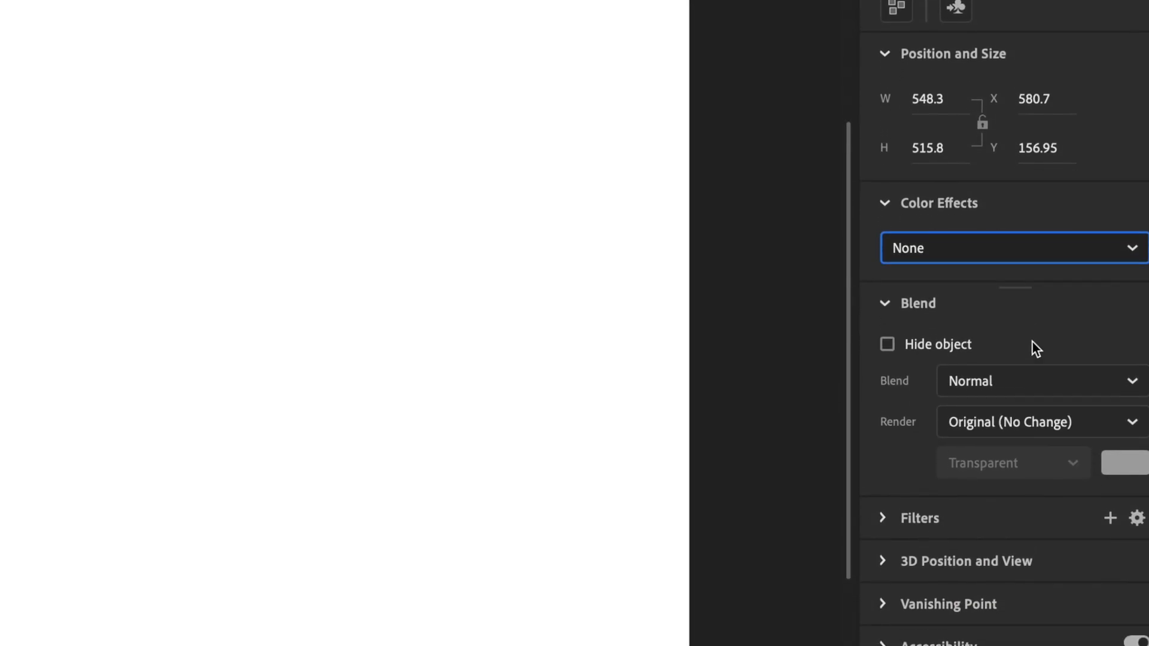
Step: Try a Blur filter with Blur X and Y at 1 on the oval movie clip, then remove it
click(902, 377)
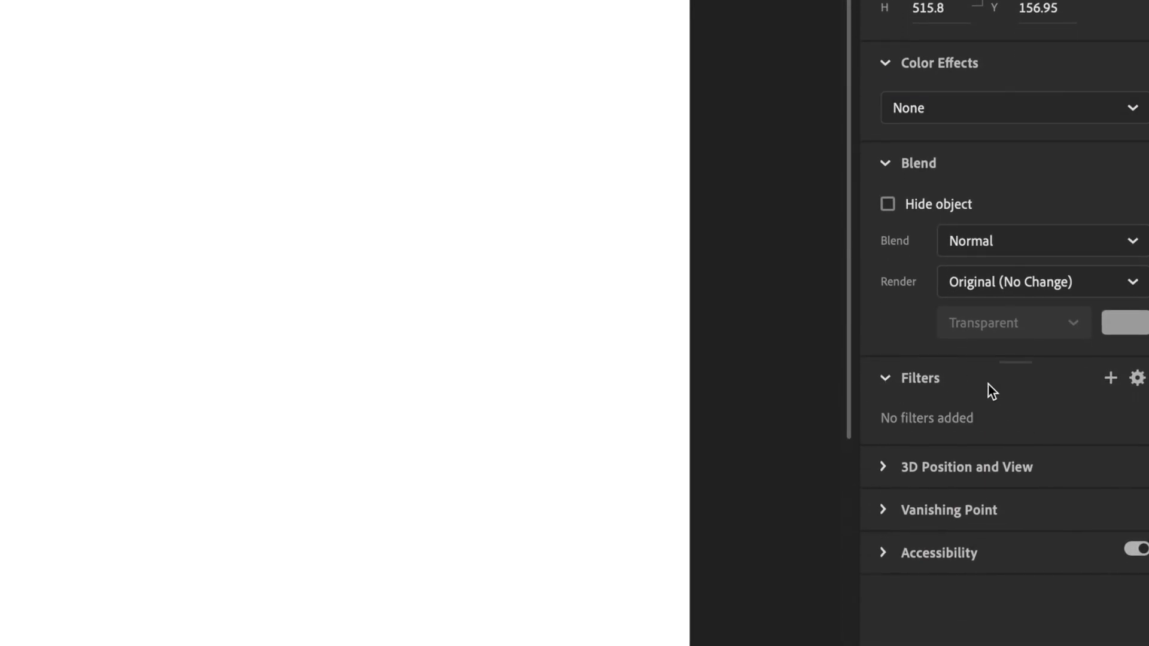
click(1106, 379)
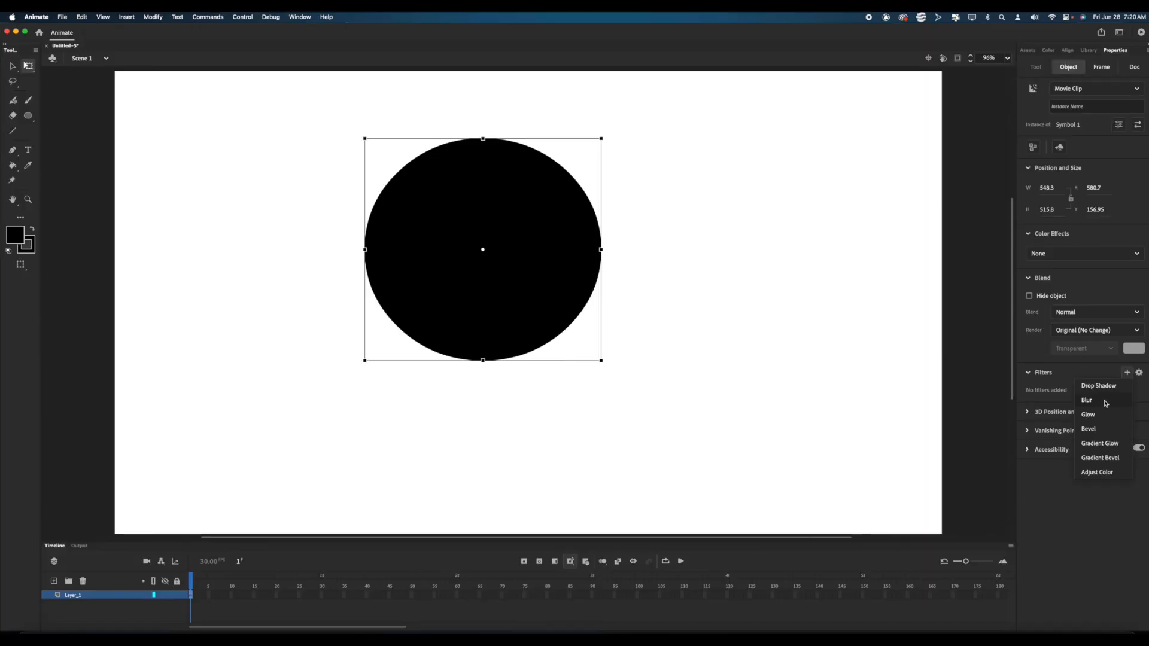
click(1062, 443)
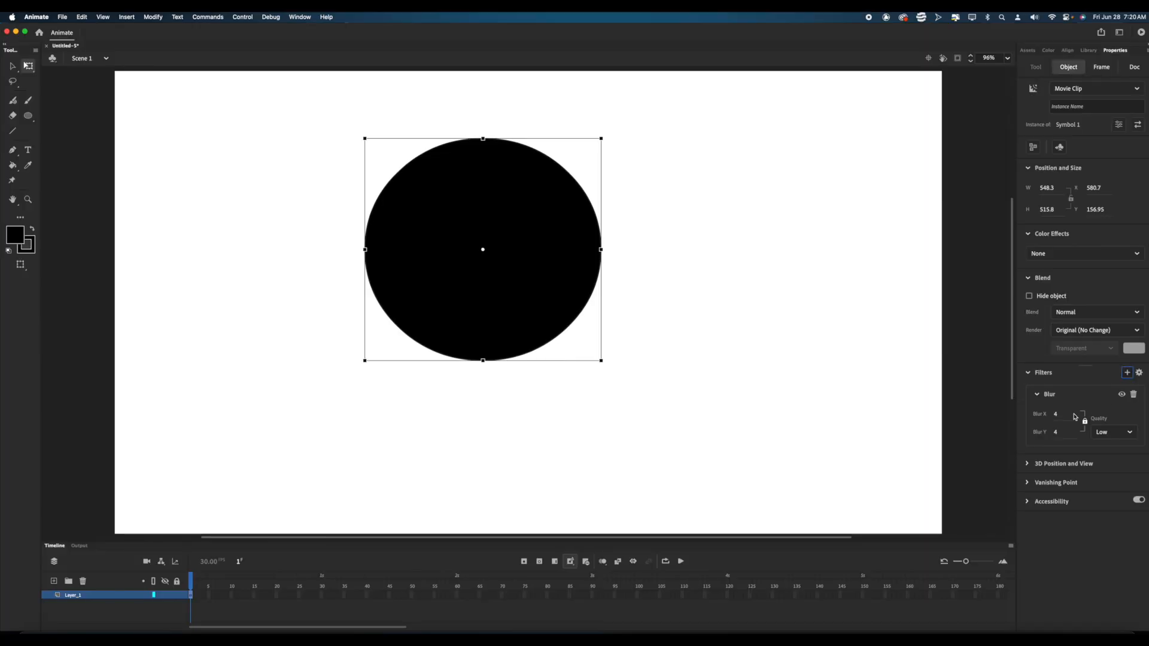
mouse_move(1057, 414)
mouse_down()
mouse_move(1066, 413)
mouse_move(1053, 412)
mouse_up()
click(1099, 331)
click(1100, 331)
click(1116, 429)
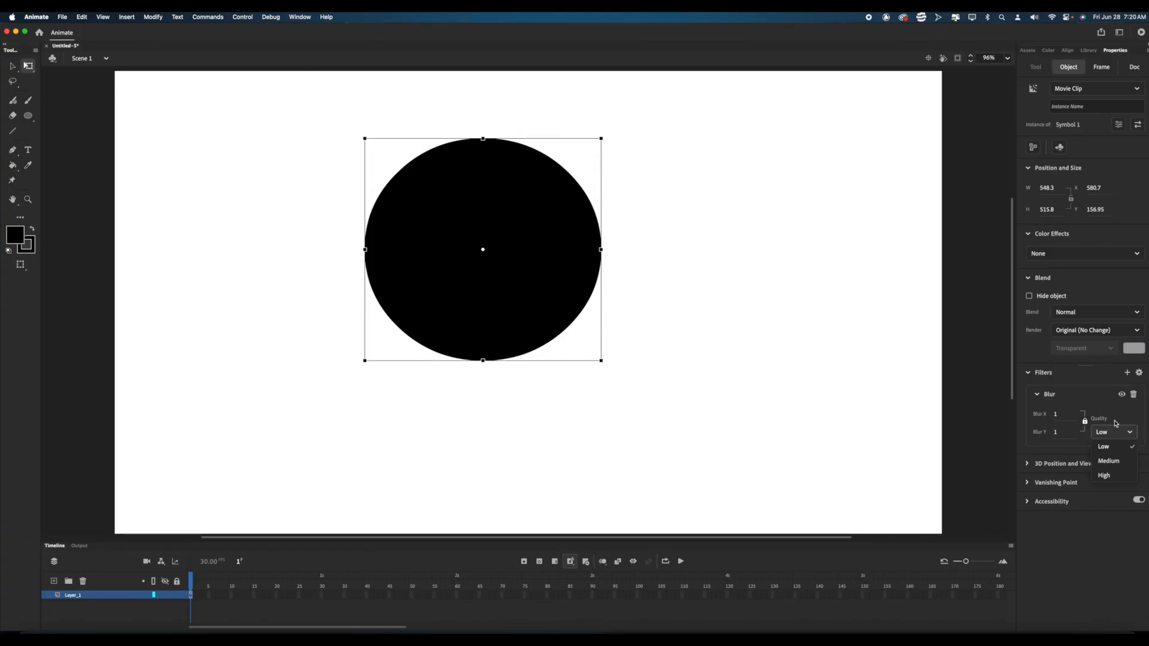
click(1072, 373)
click(1122, 394)
click(1122, 395)
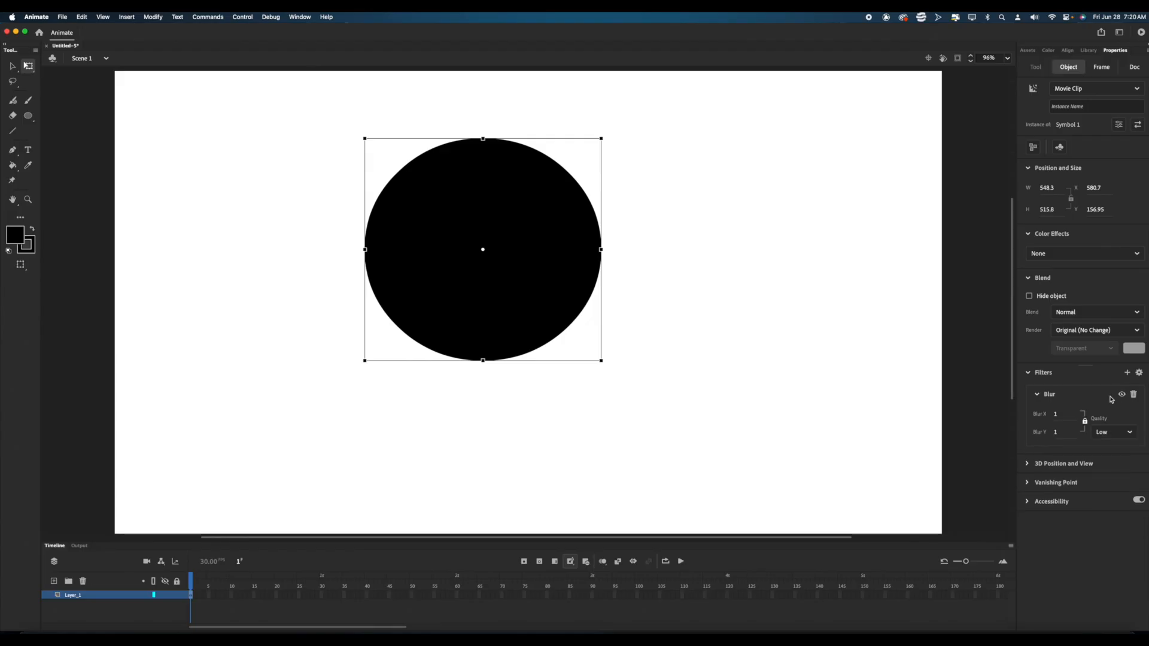
click(1134, 394)
Step: Try a red Glow filter with Blur X and Y at 40 on the movie clip, then remove it
click(1128, 372)
click(1104, 414)
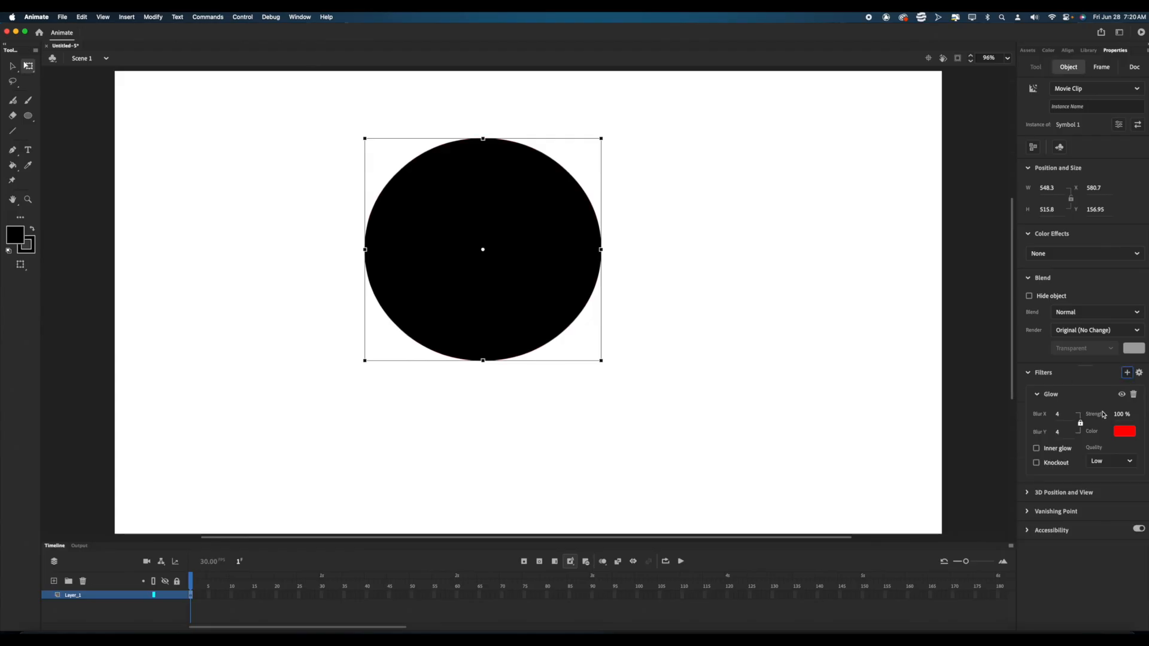
mouse_move(1058, 414)
mouse_down()
mouse_move(1086, 408)
mouse_move(1067, 409)
mouse_up()
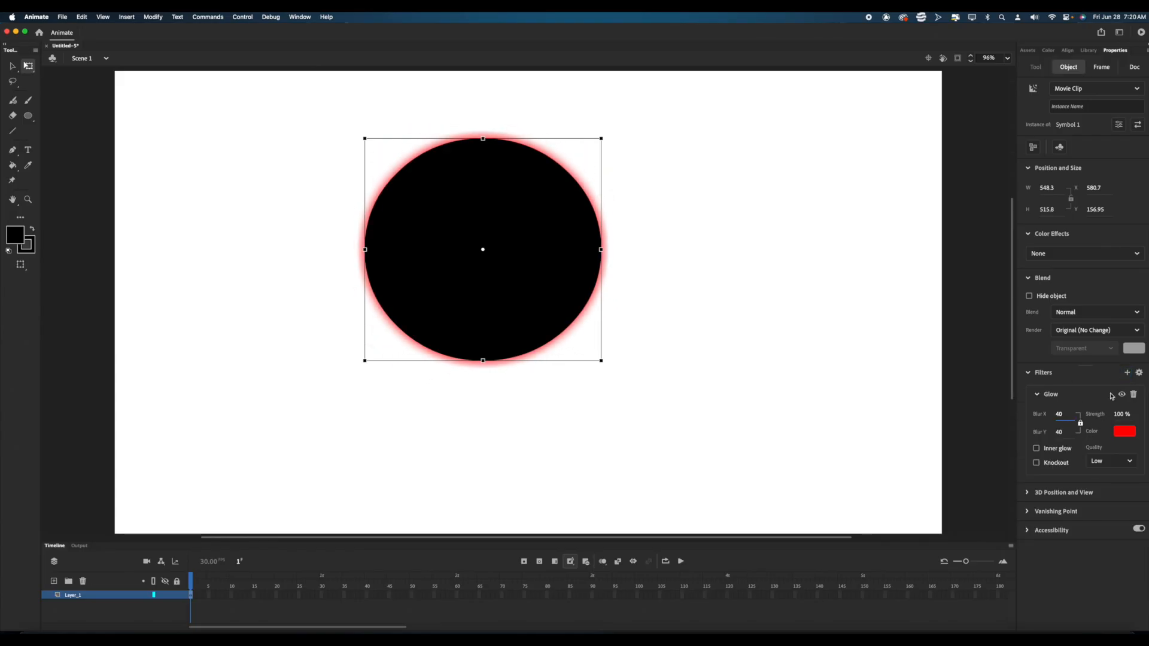
click(1134, 395)
Step: Try a Gradient Glow filter with Blur X and Y at 91 on the movie clip, then remove it
click(1127, 372)
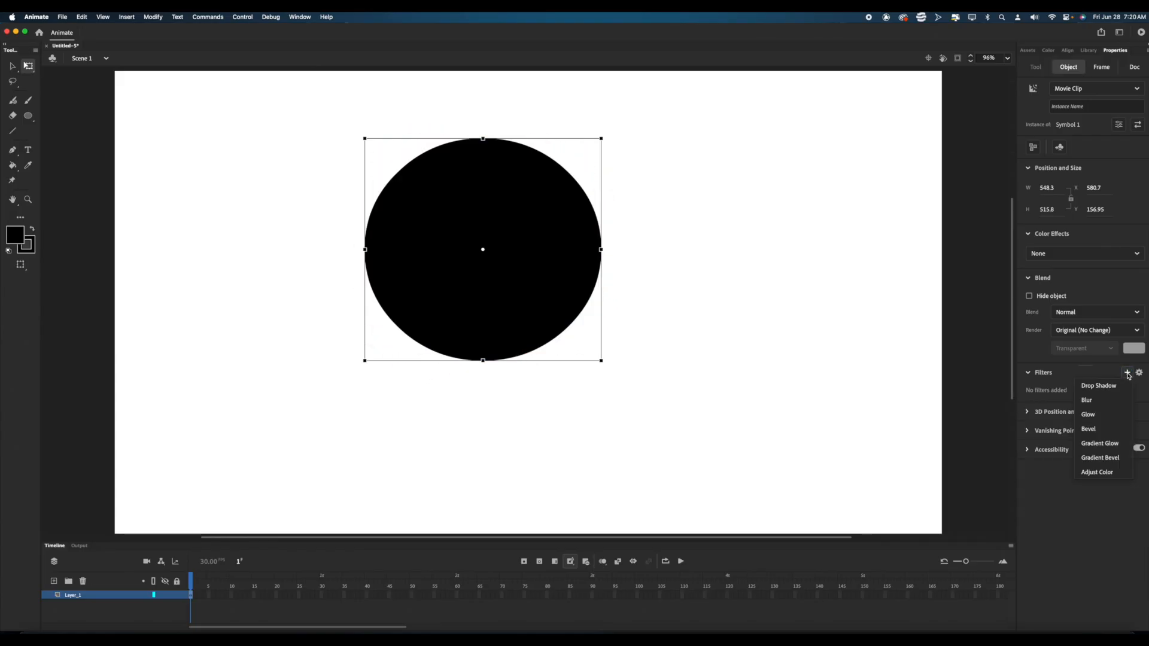
click(1110, 446)
drag(1058, 414, 1085, 404)
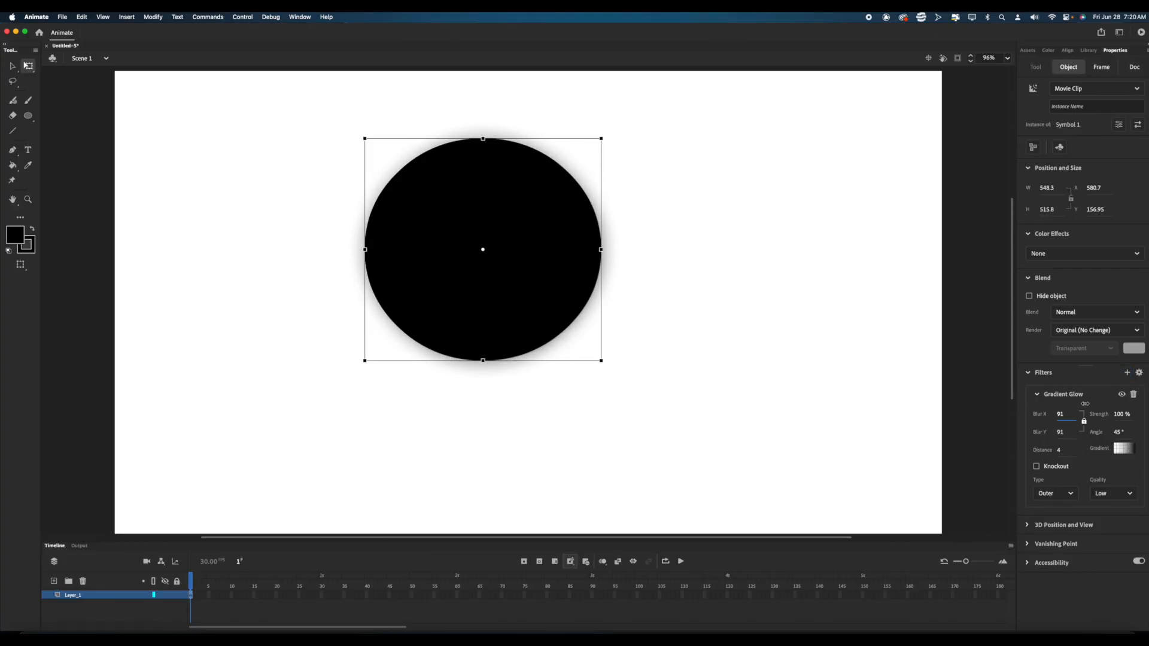
click(1134, 394)
Step: Change the Symbol 1 instance's type from Movie Clip to Graphic
click(1127, 372)
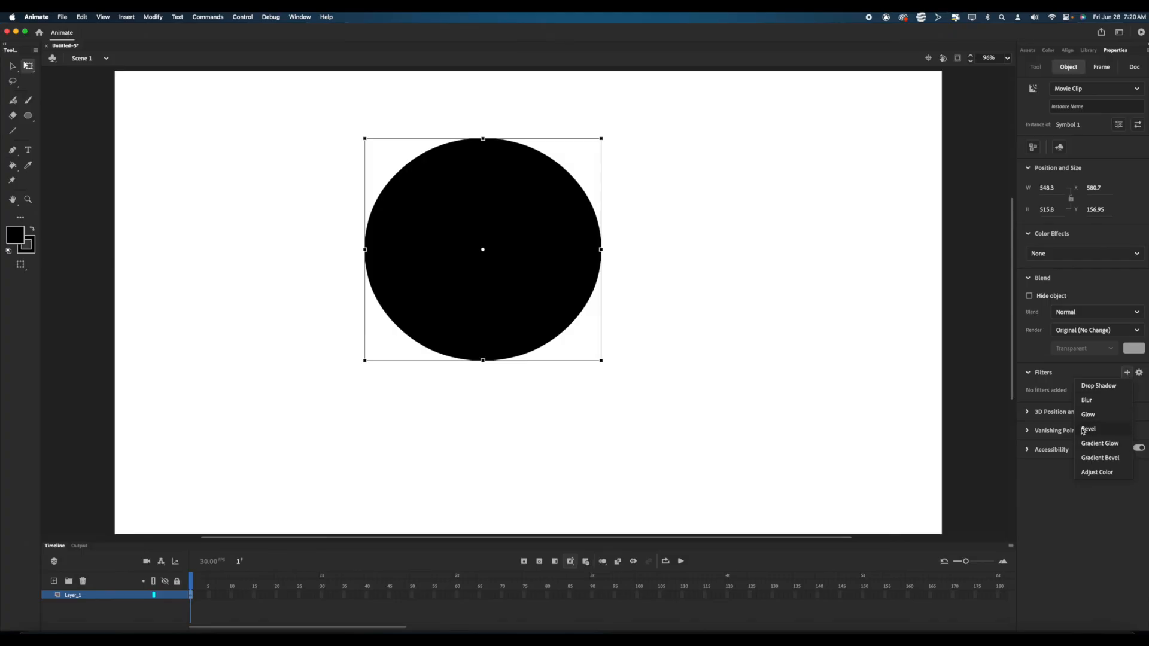
click(1031, 471)
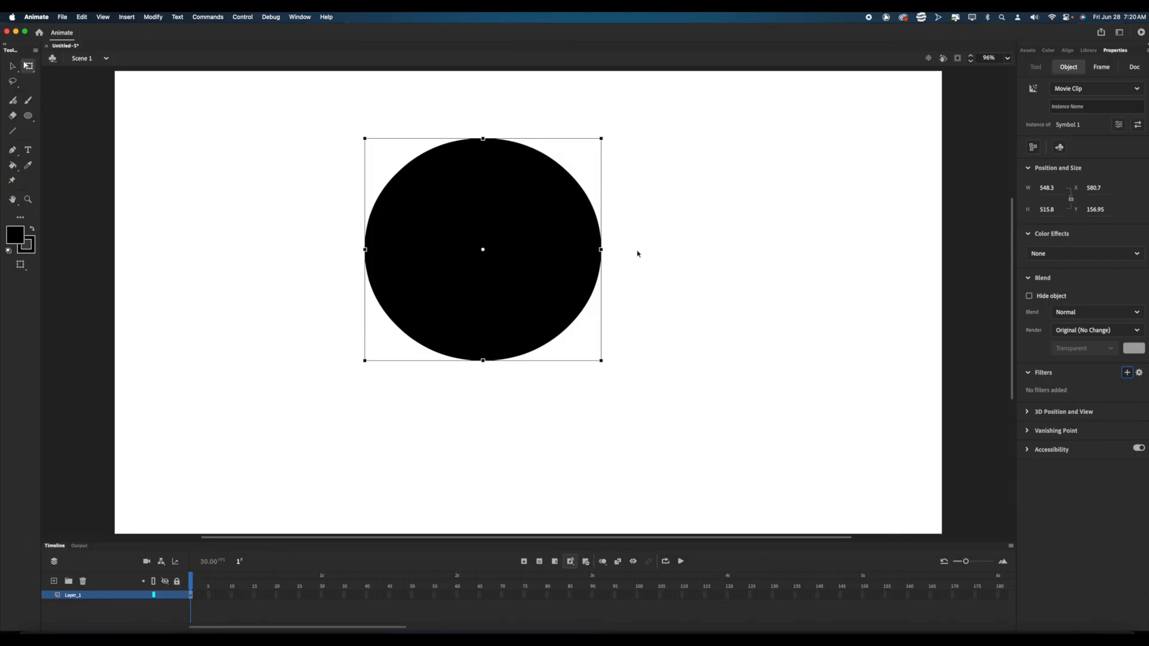
click(1085, 89)
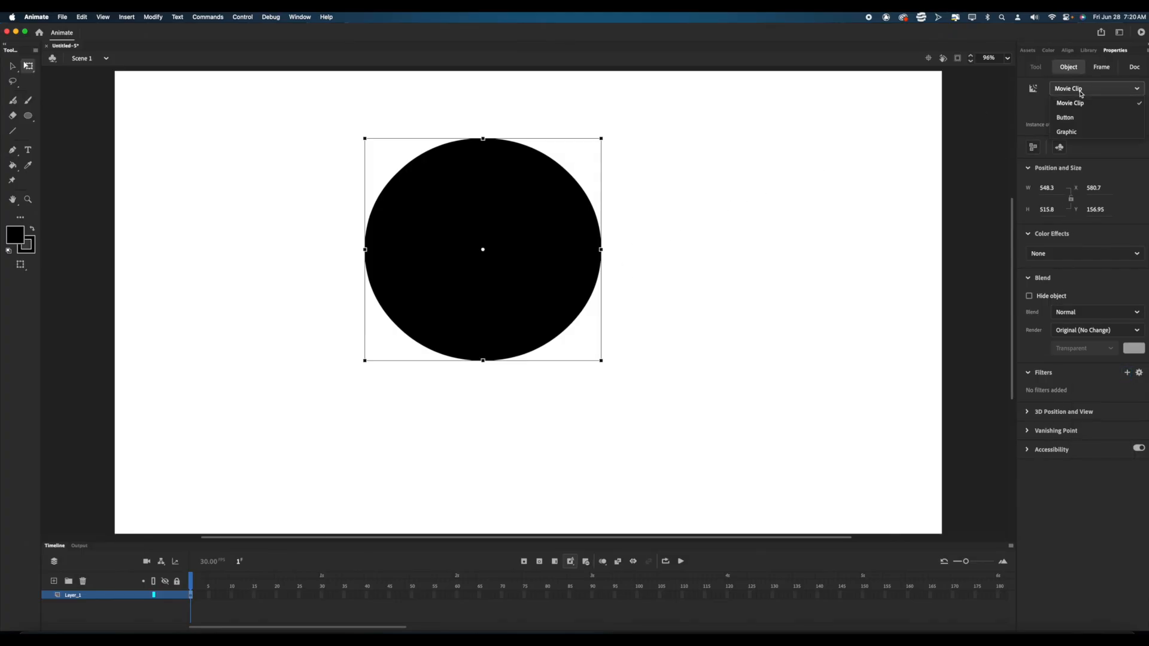
click(1085, 132)
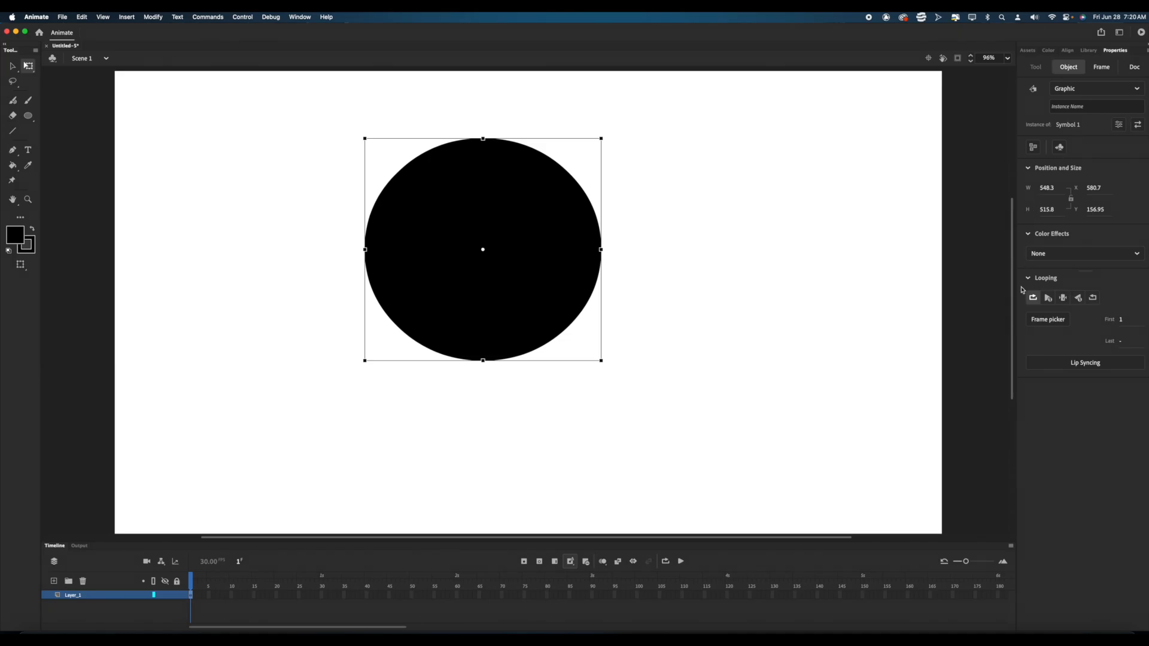
click(28, 100)
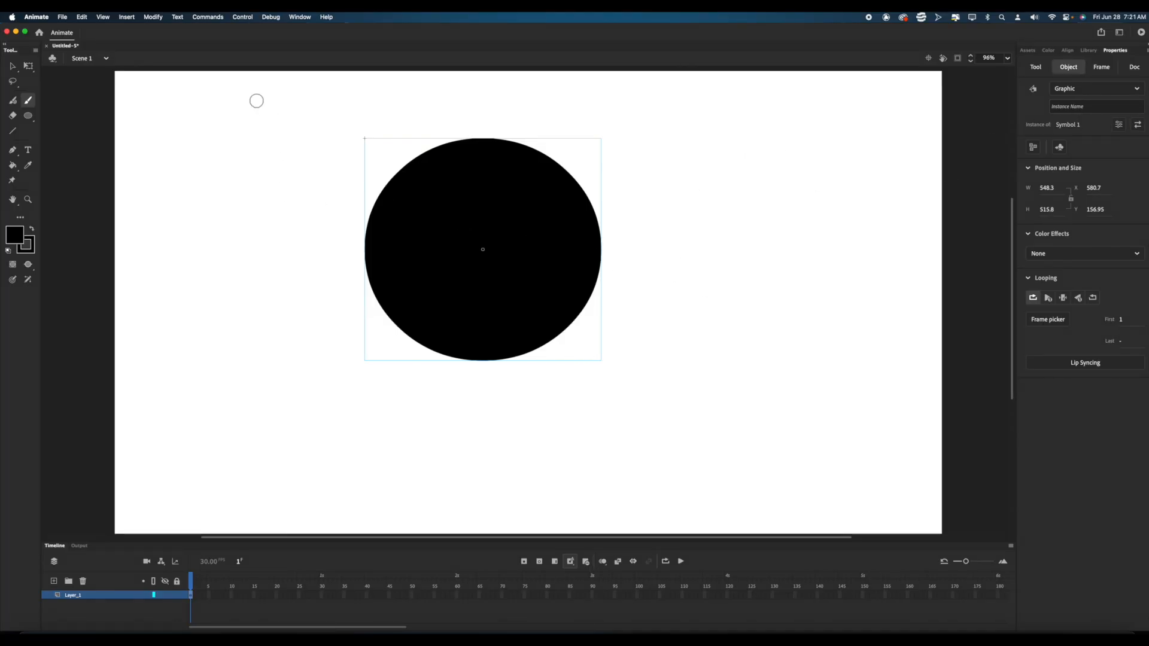
click(207, 16)
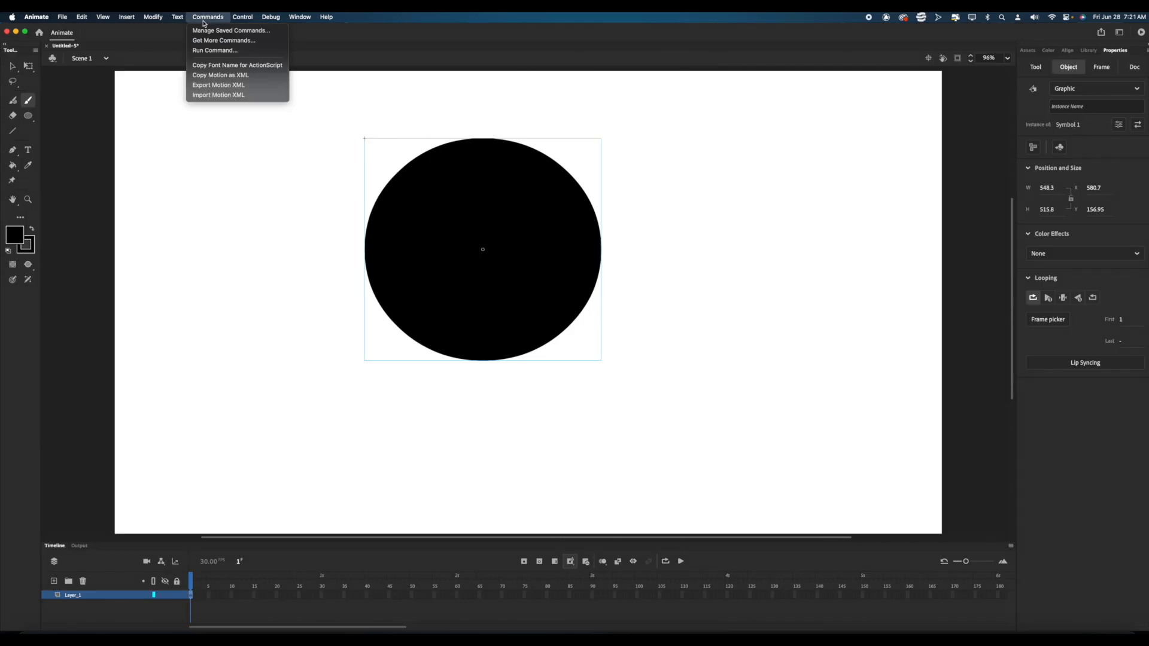
click(217, 17)
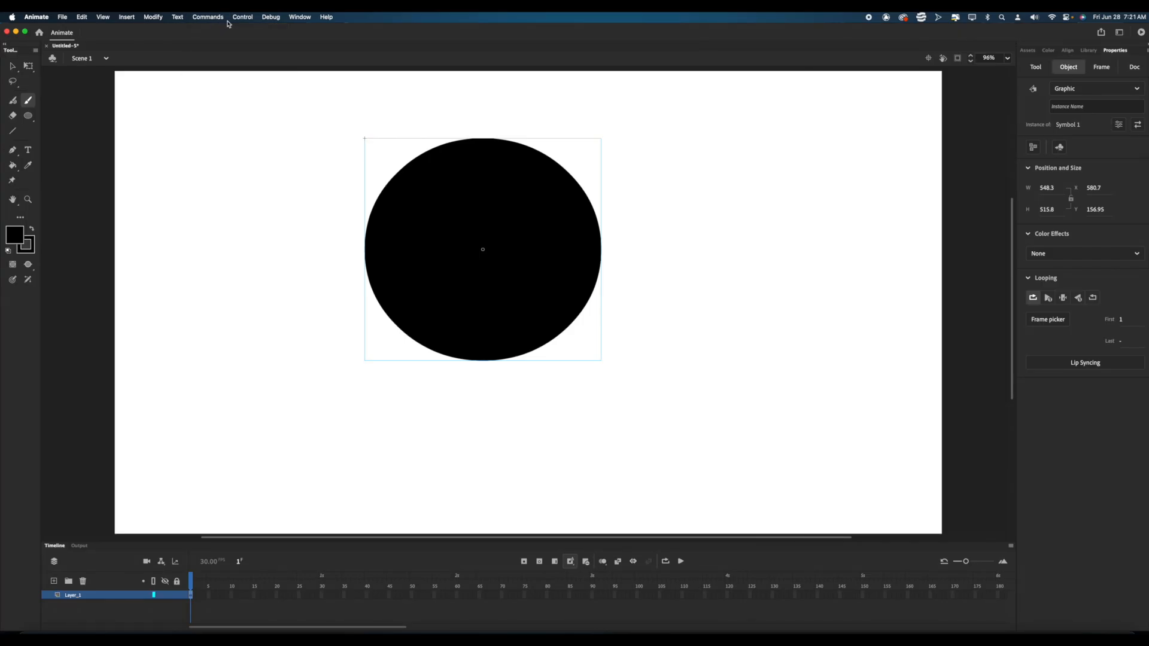
key(q)
click(367, 149)
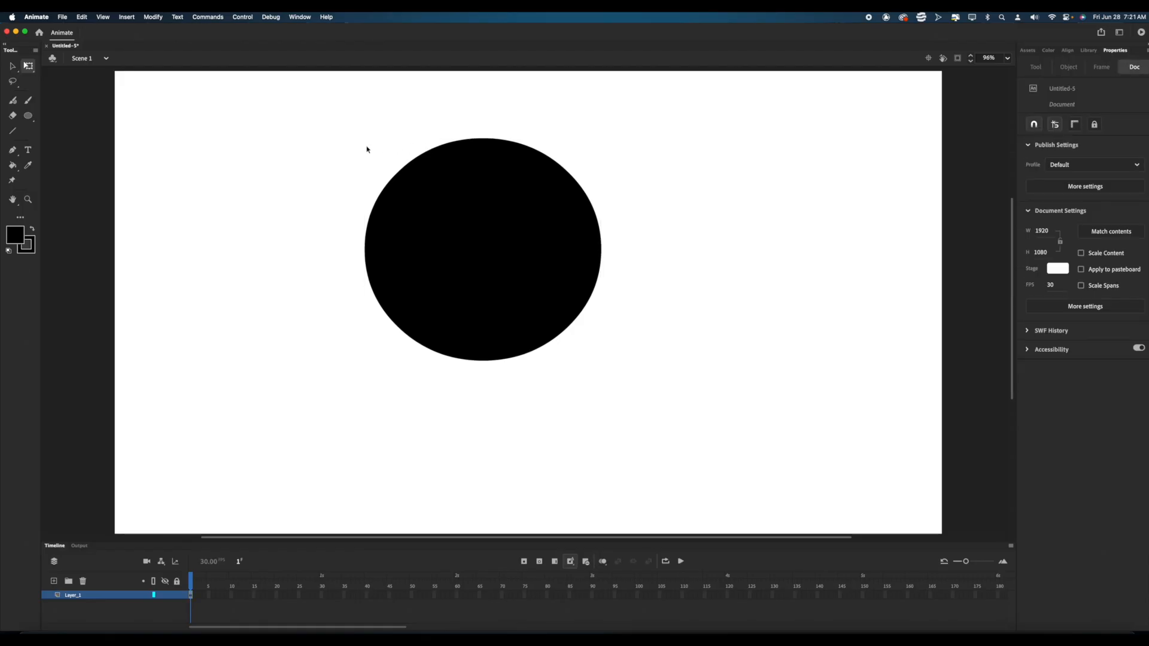
Step: Open the Frame Picker and dock it above the Properties group
click(154, 16)
mouse_move(299, 17)
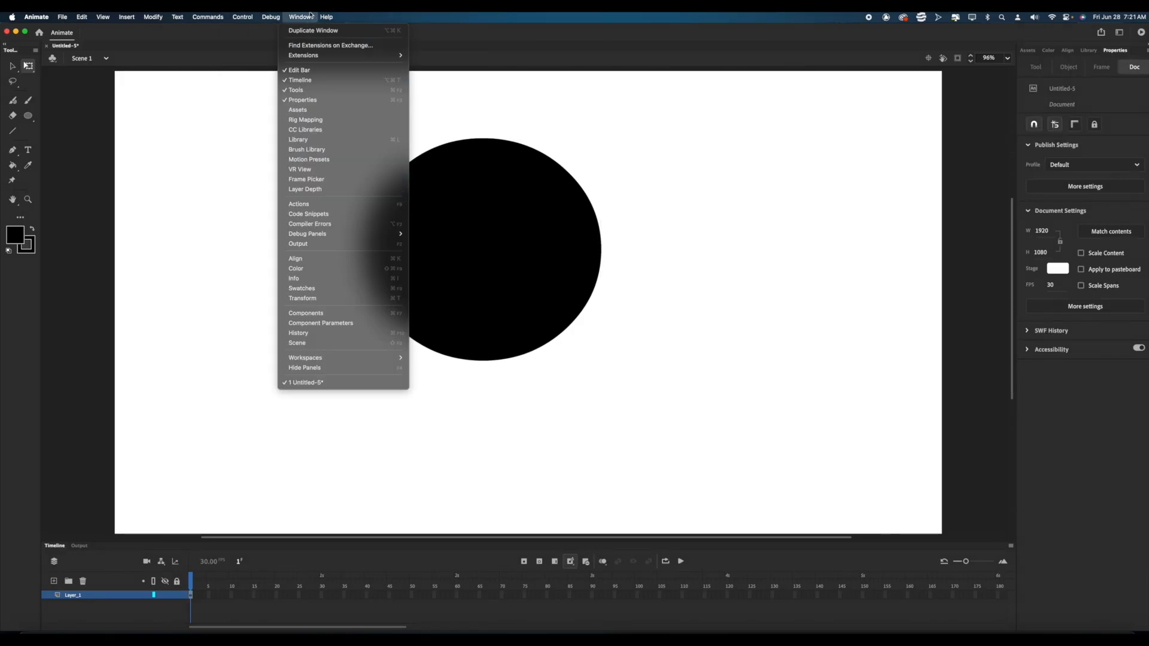
click(323, 179)
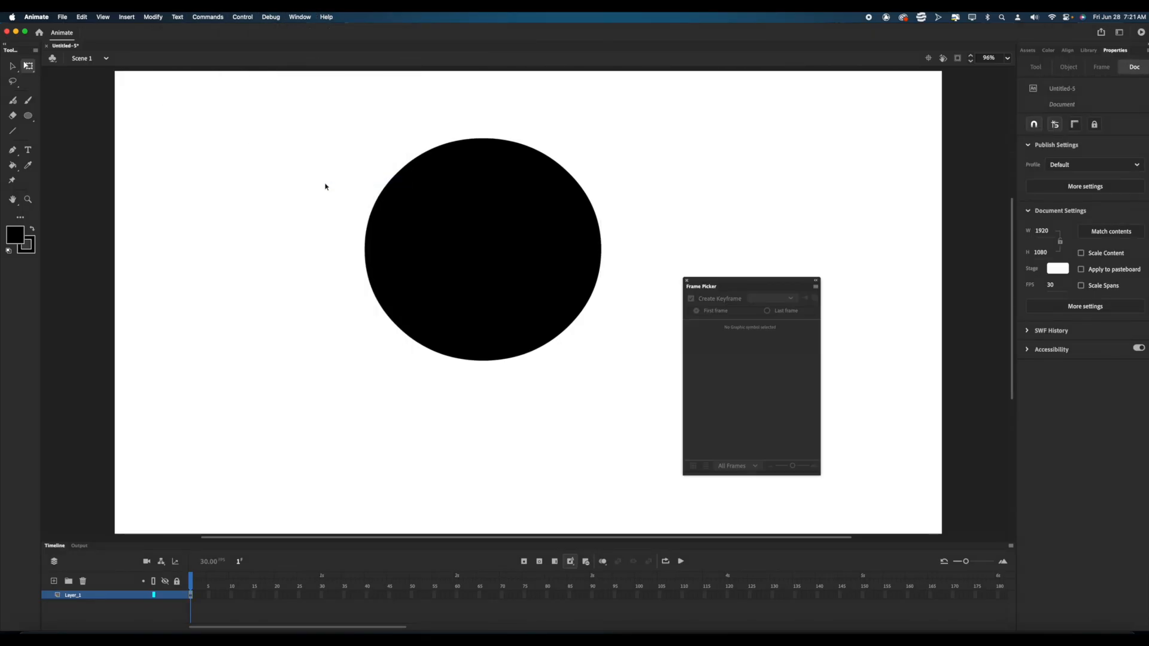
drag(703, 290, 1085, 52)
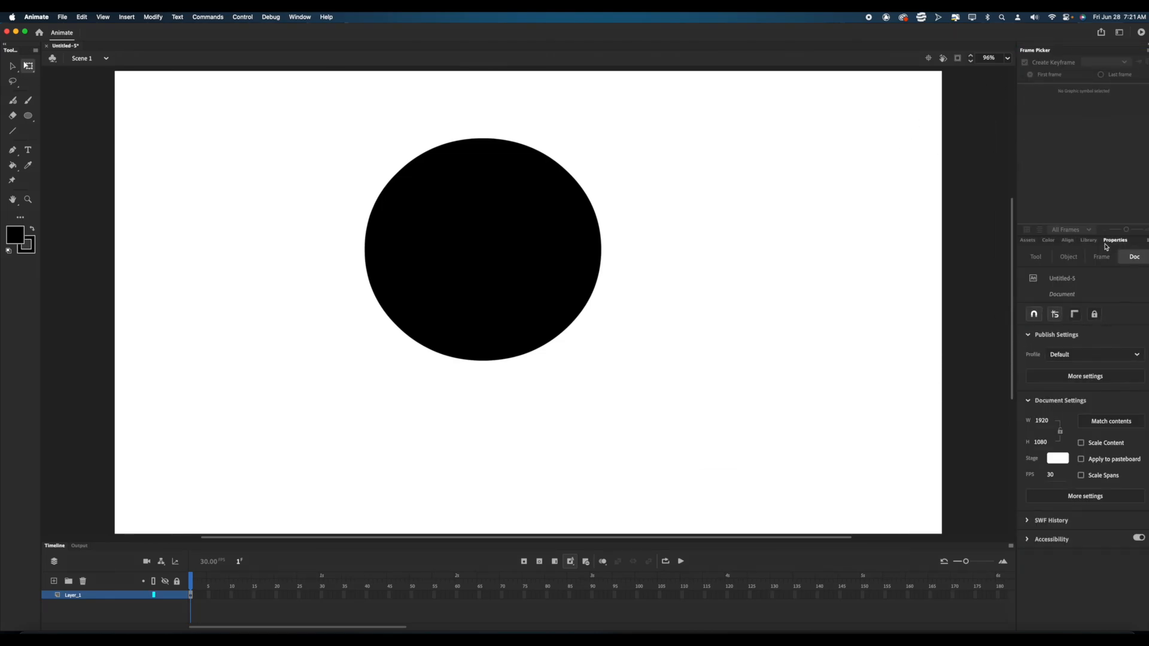
Step: Select the black oval graphic on the stage and show its object properties
click(1088, 240)
click(1067, 240)
click(535, 269)
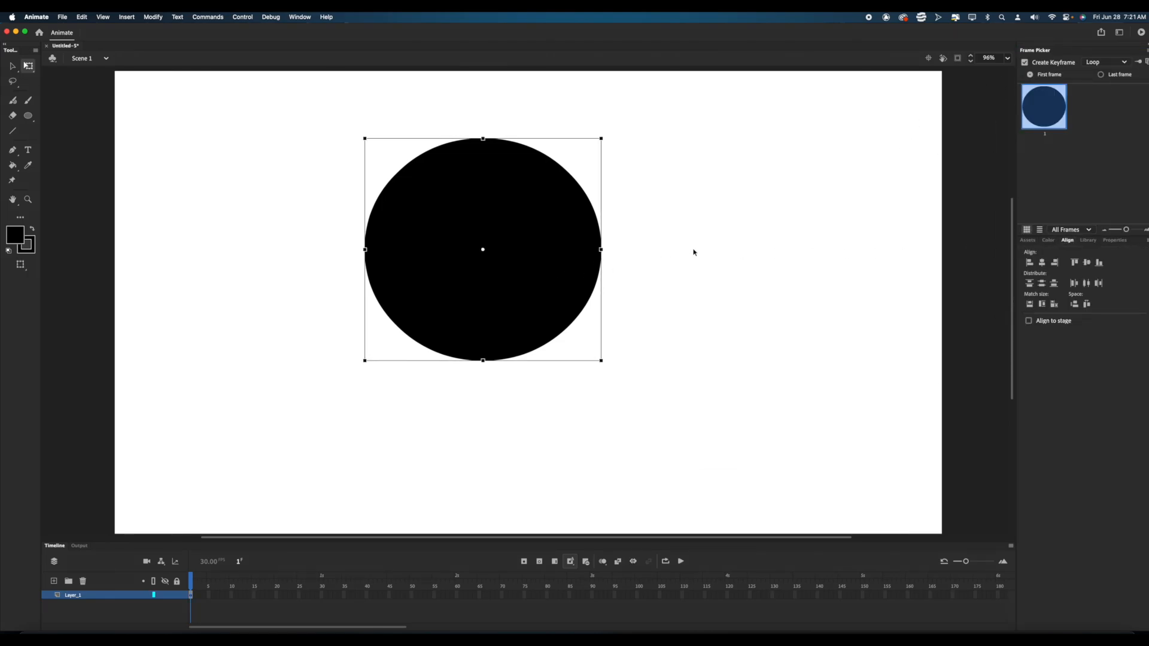
click(1105, 240)
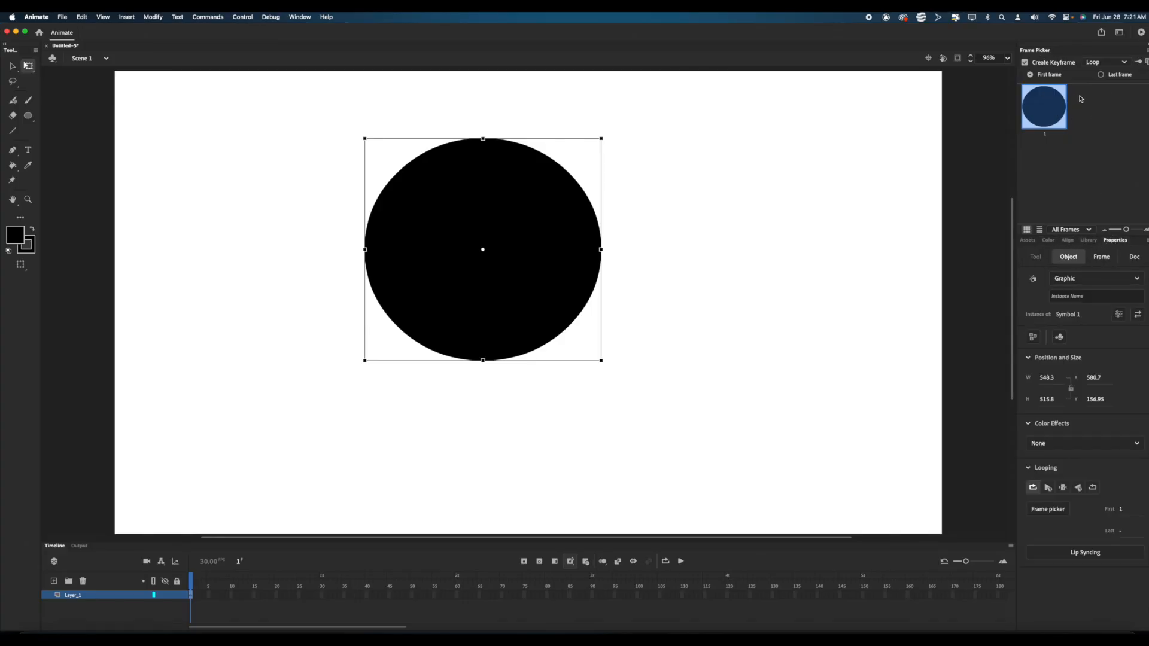
Step: Open Symbol 1 for editing in place, return to Scene 1, and activate Free Transform
double_click(578, 228)
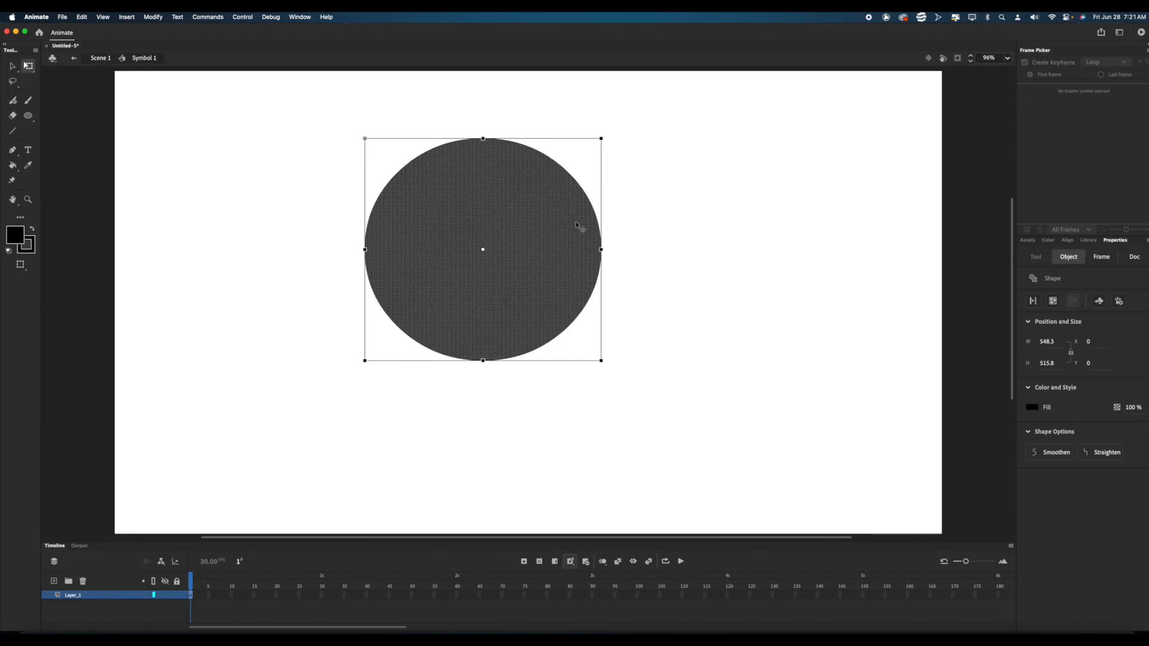
click(28, 100)
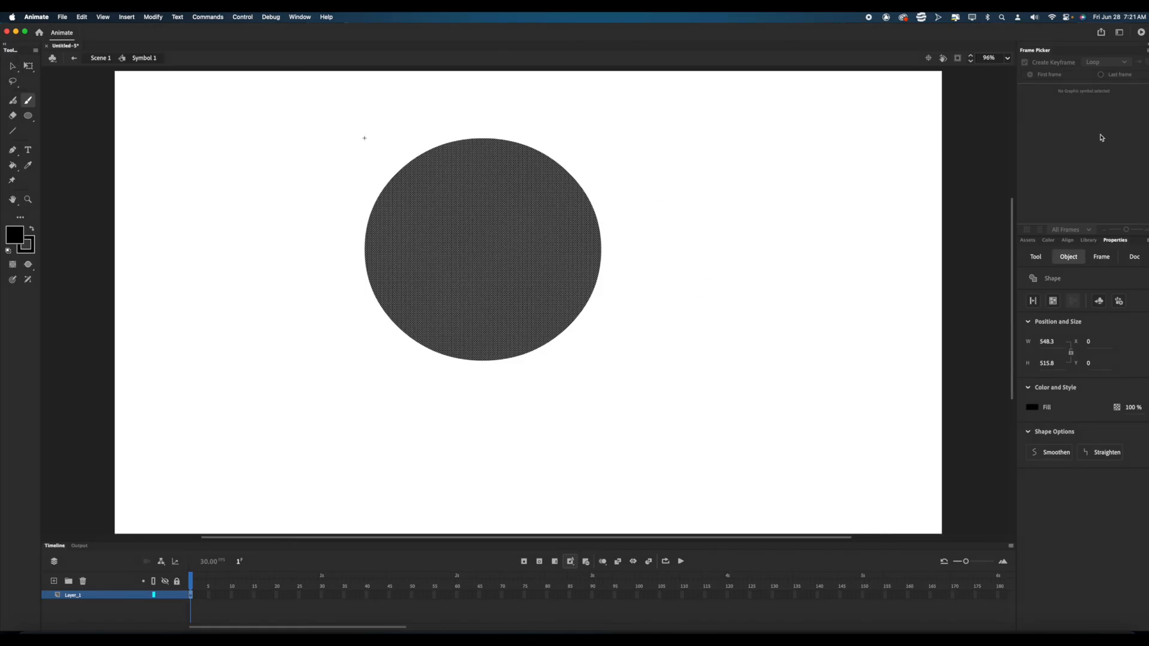
click(73, 58)
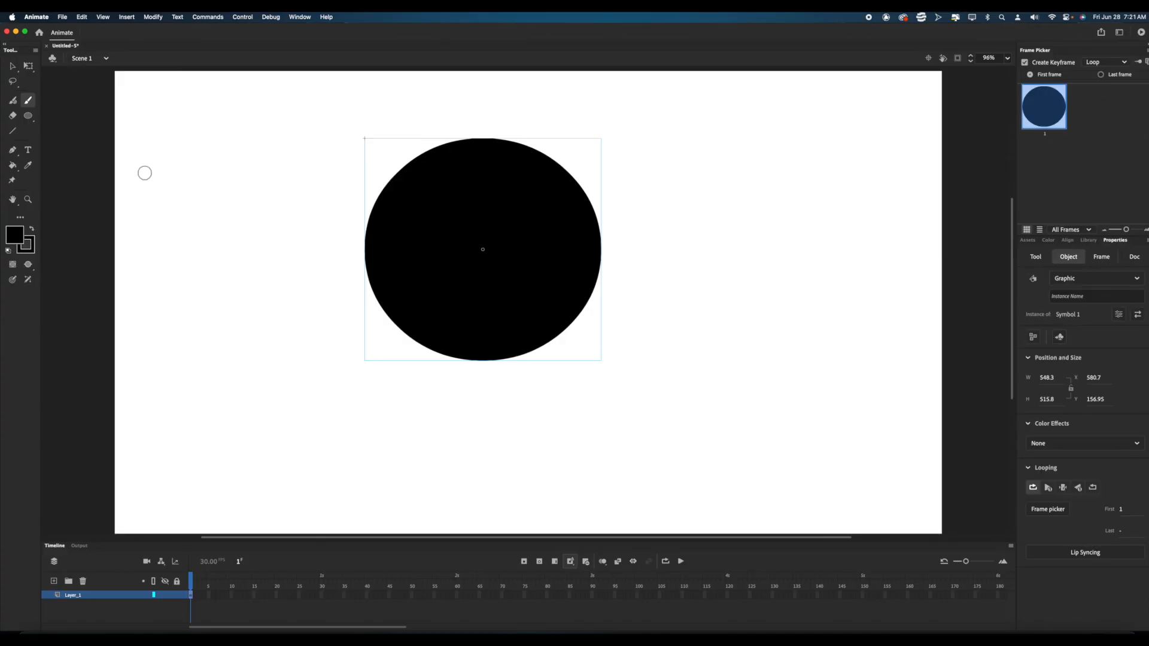
click(14, 67)
click(29, 66)
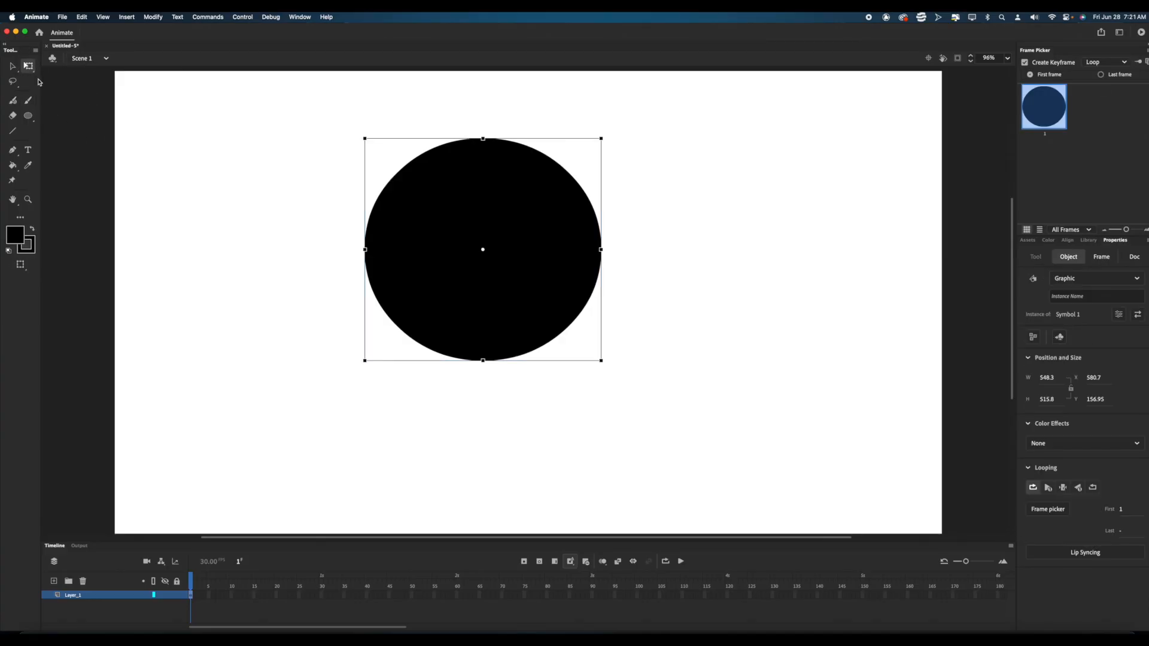
Step: Enlarge the timeline to fill the lower half of the workspace and select Layer_1
drag(325, 542, 327, 309)
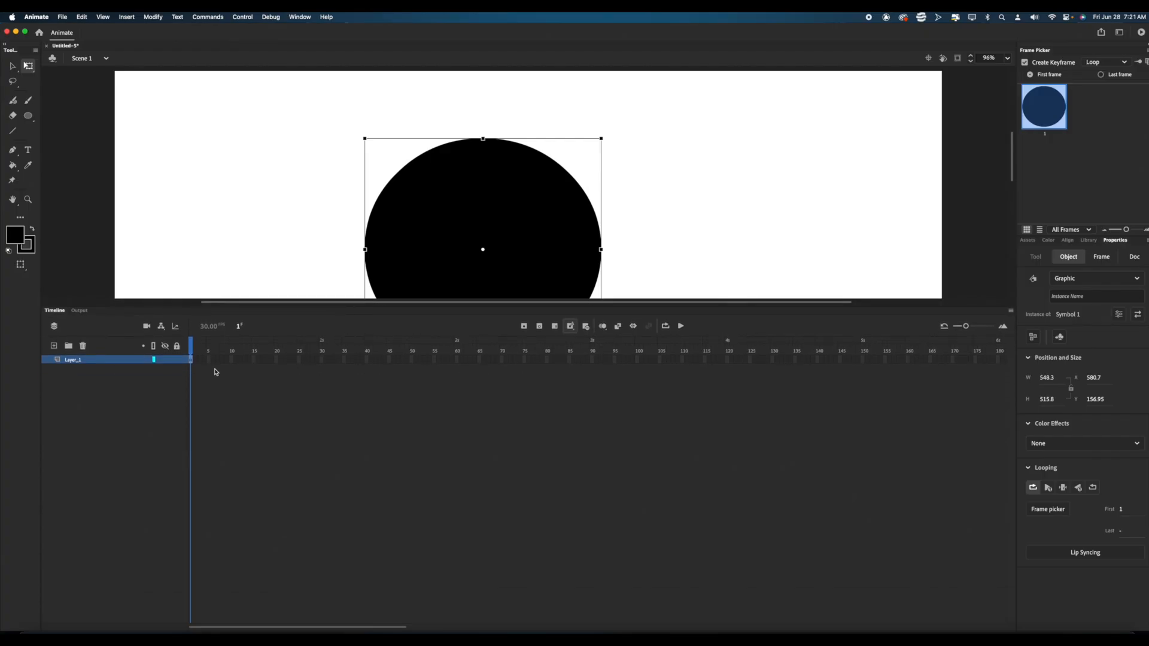
click(206, 371)
click(55, 362)
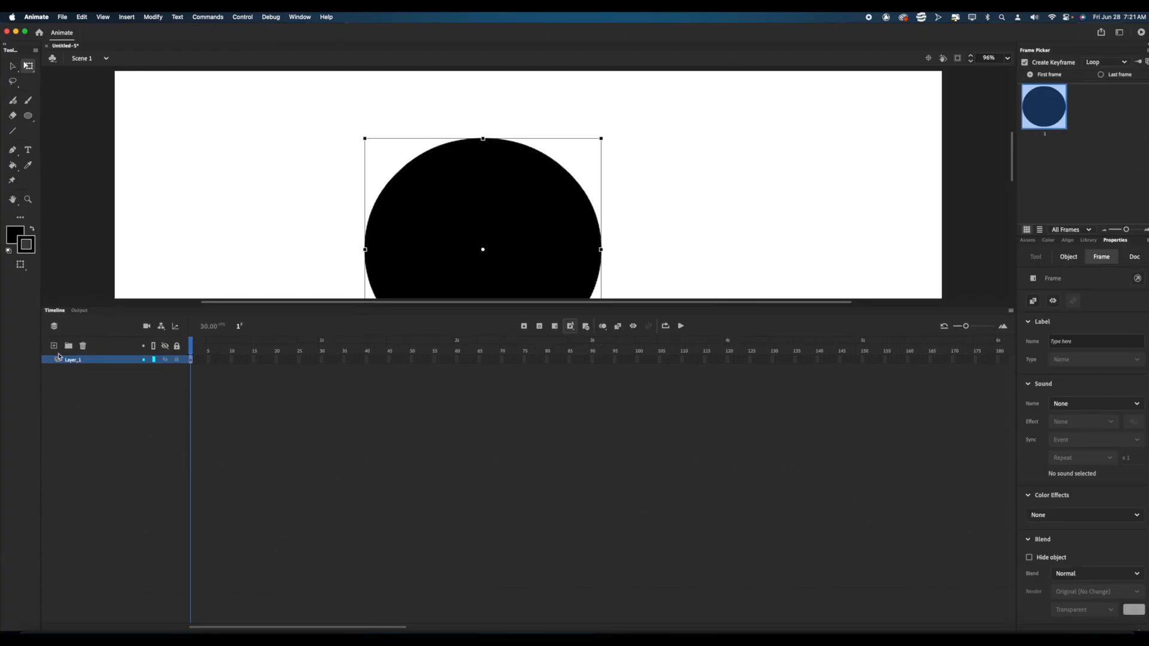
Step: Add seven new layers above Layer_1
click(54, 347)
click(55, 347)
click(54, 346)
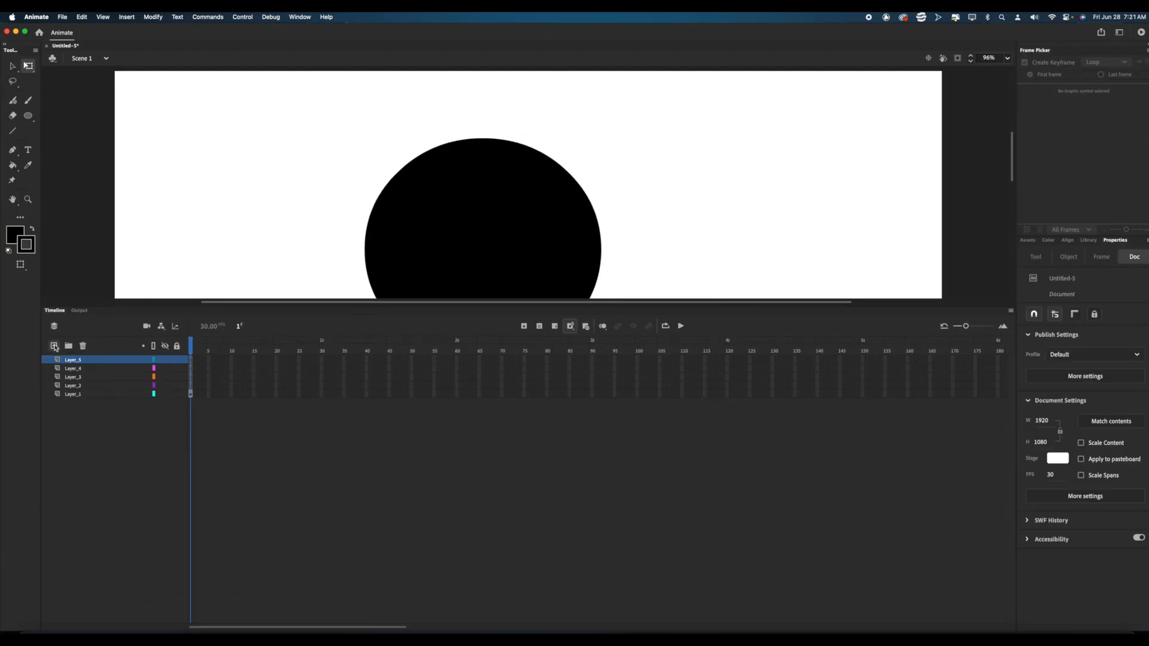
click(55, 347)
click(55, 346)
click(55, 346)
click(54, 346)
Step: Undo the seven newly added layers, leaving only Layer_1
key(super+z)
key(super+z)
key(super+z)
key(super+z)
key(super+z)
key(super+z)
key(super+z)
Step: Add seven fresh layers, Layer_9 to Layer_15, above Layer_1 and reduce the timeline's height slightly
click(55, 346)
click(54, 346)
click(54, 346)
click(55, 346)
click(54, 345)
click(54, 346)
click(54, 346)
drag(161, 305, 174, 362)
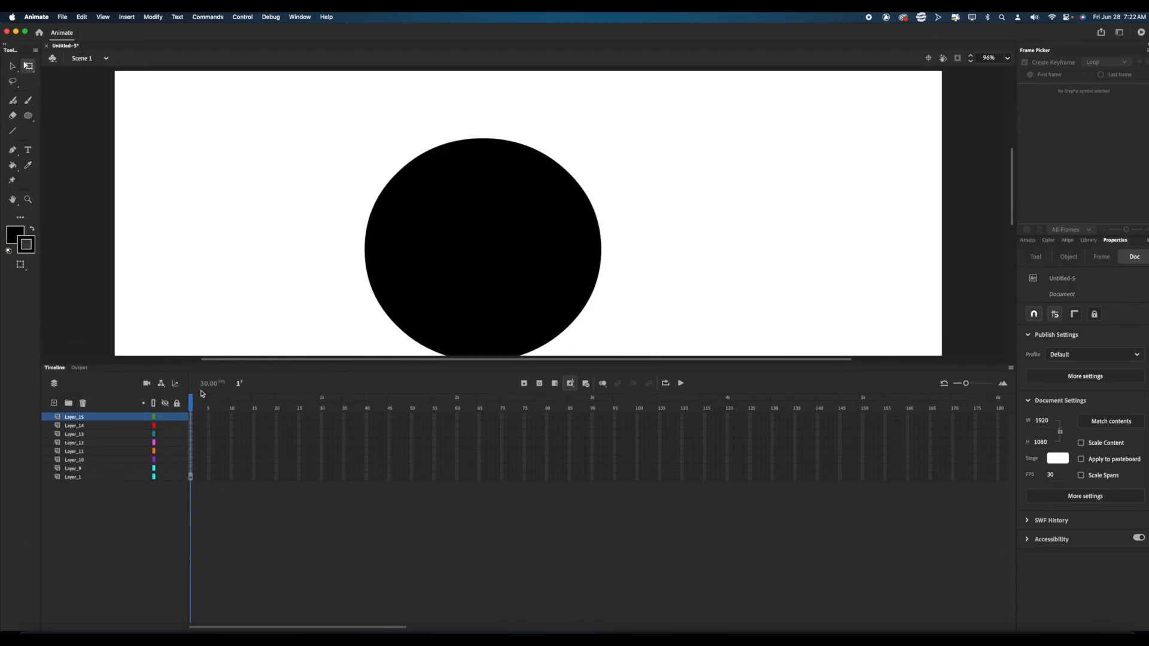
Step: Add a camera to the scene, shift its view slightly, and zoom it out to 60%
click(147, 383)
drag(319, 188, 332, 210)
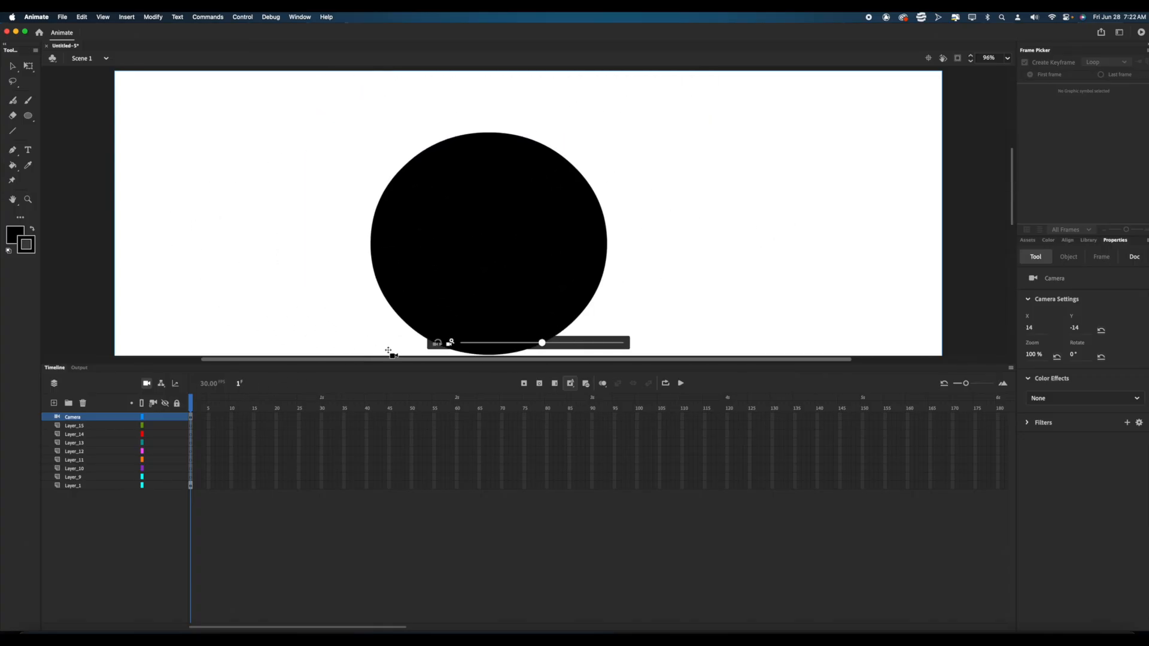
drag(542, 343, 538, 307)
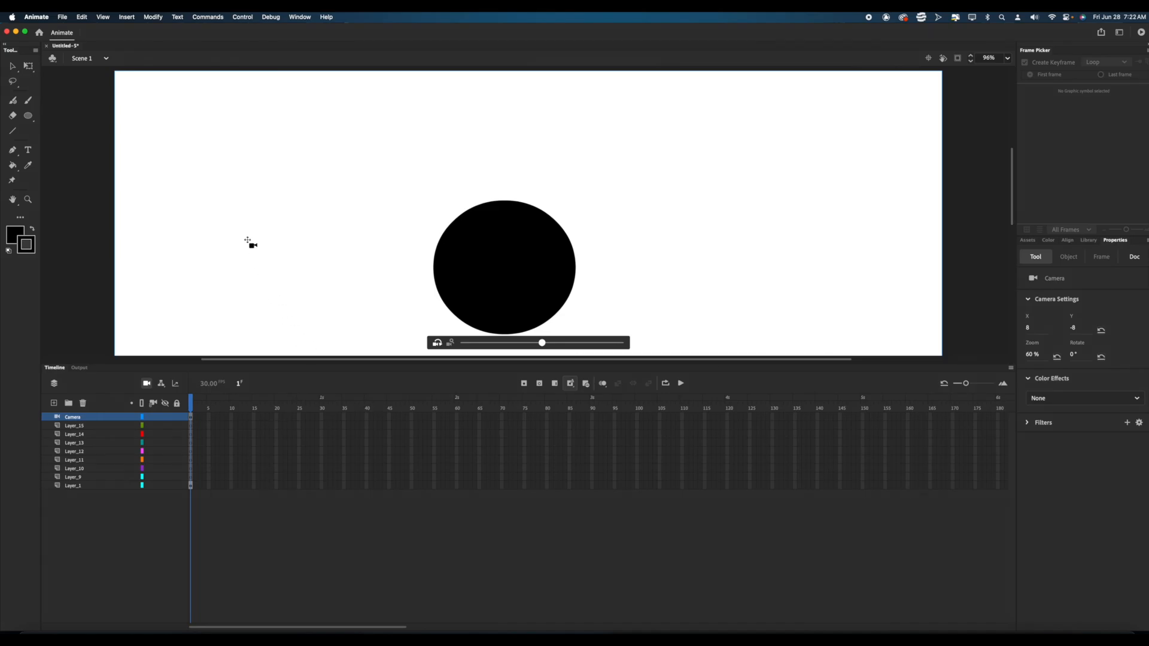
Step: Insert keyframes from about frame 27 to frame 53 on all layers, including the Camera layer
drag(306, 416, 426, 488)
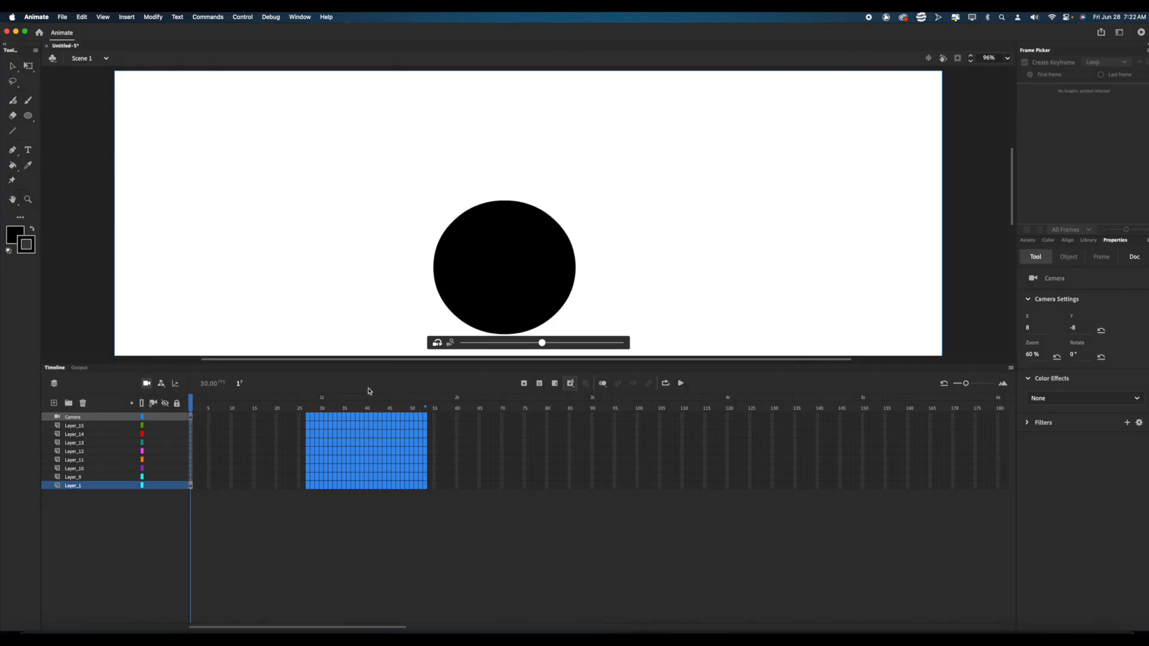
key(F5)
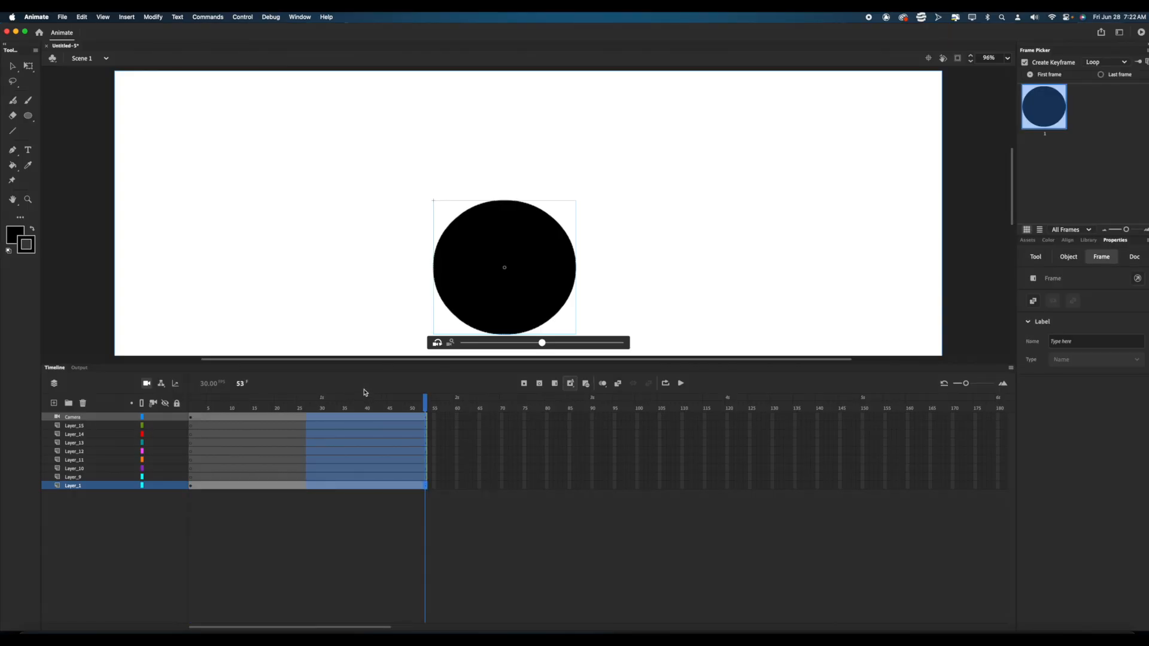
key(super+z)
key(F6)
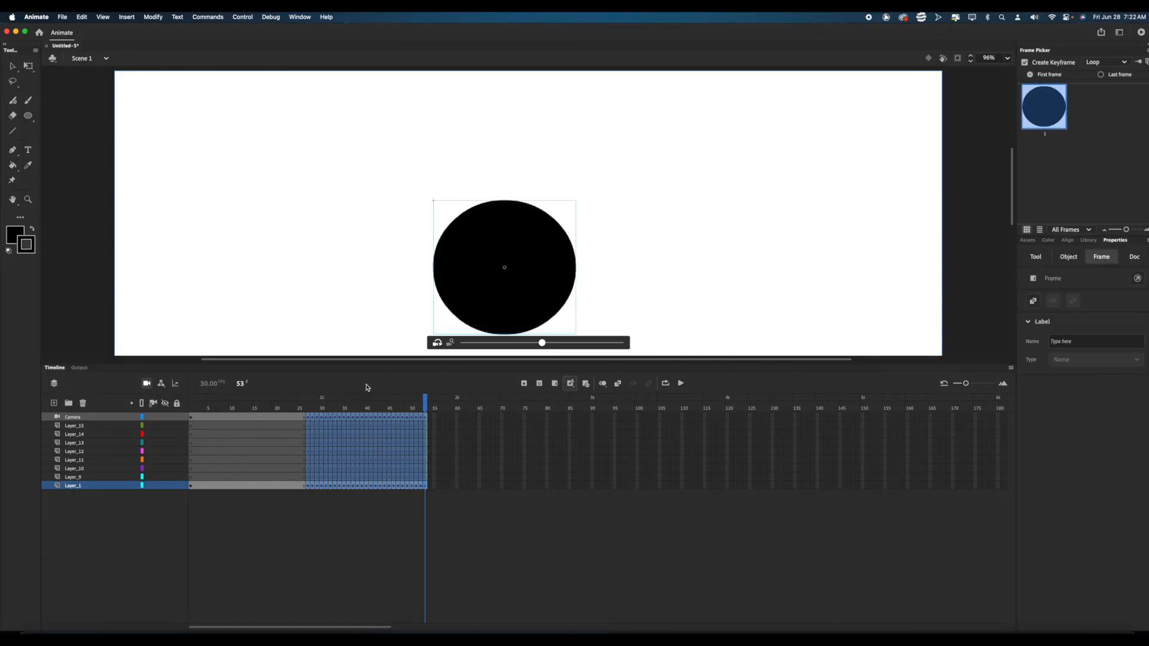
Step: Undo the keyframe range inserted on all layers and select frame 58 across every layer, including Camera
key(super+z)
click(467, 528)
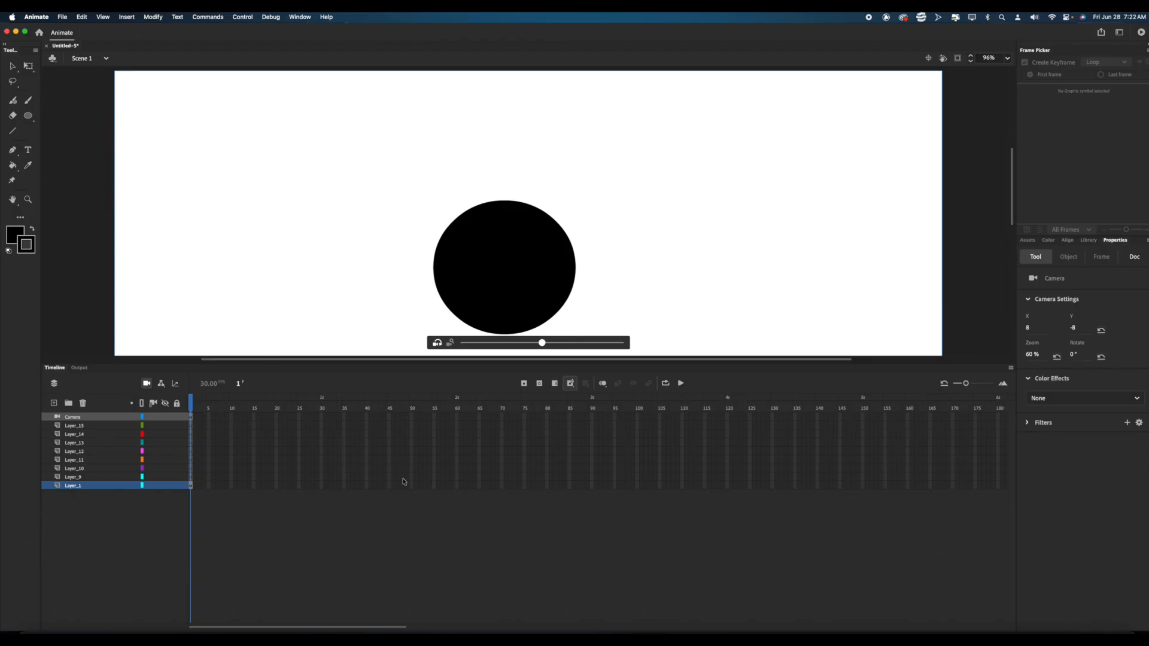
drag(416, 485, 452, 497)
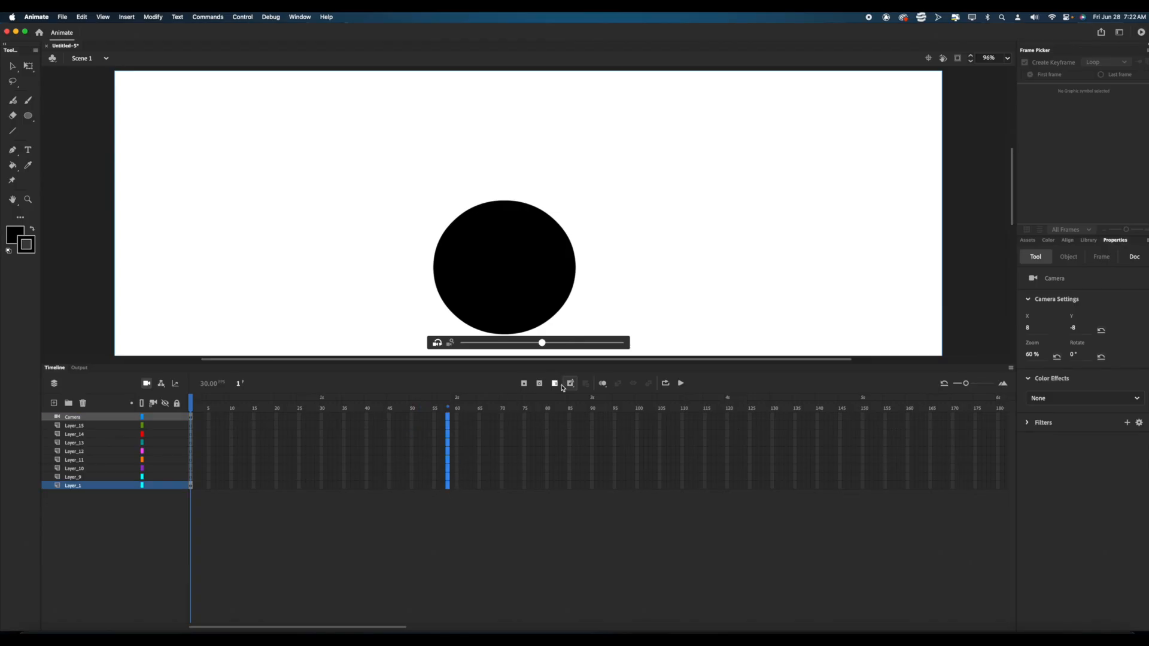
Step: Insert a keyframe at frame 58 on all layers and try moving the camera view and the black circle there
click(525, 384)
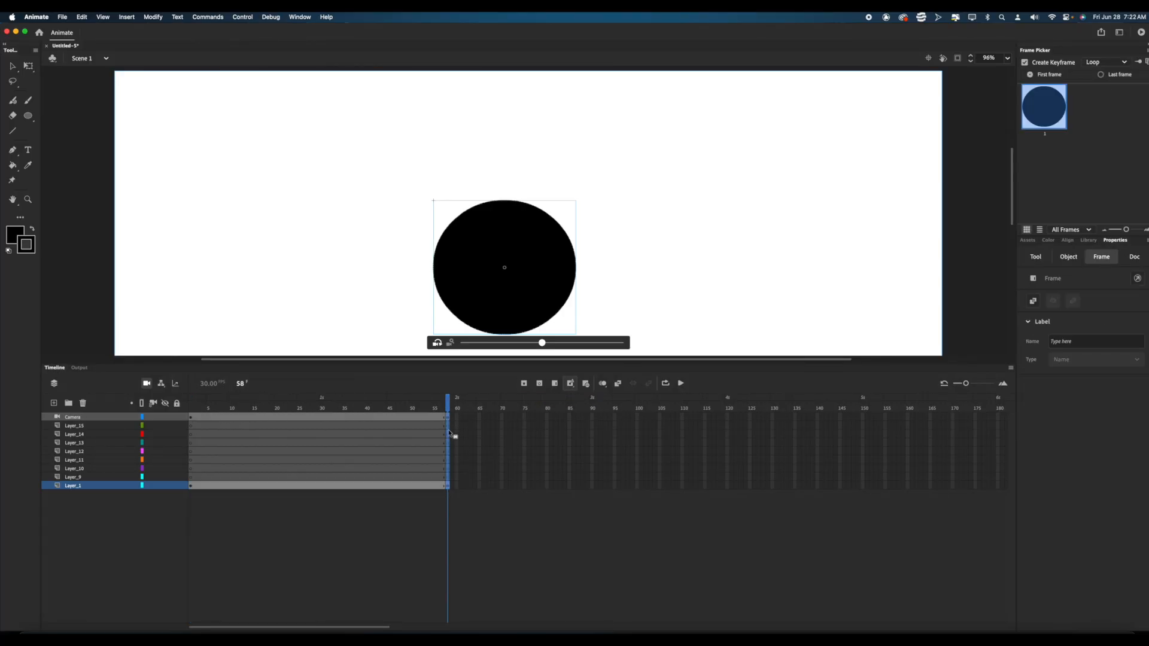
click(450, 418)
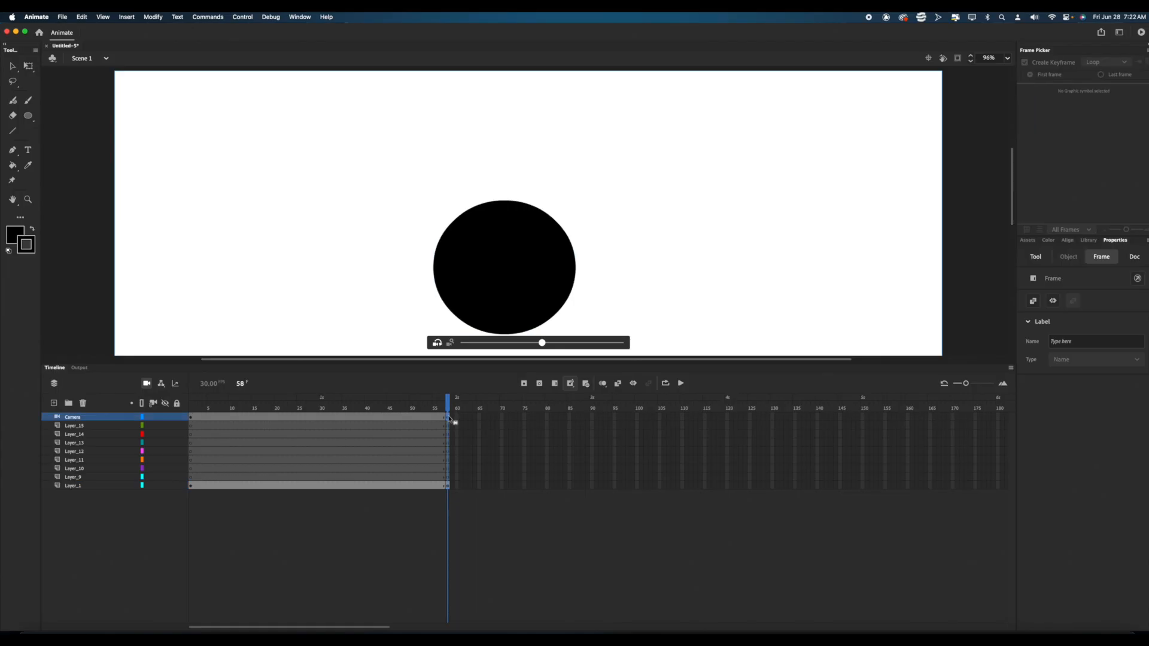
mouse_move(502, 302)
mouse_down()
mouse_move(511, 296)
mouse_move(519, 312)
mouse_up()
key(super+z)
click(28, 66)
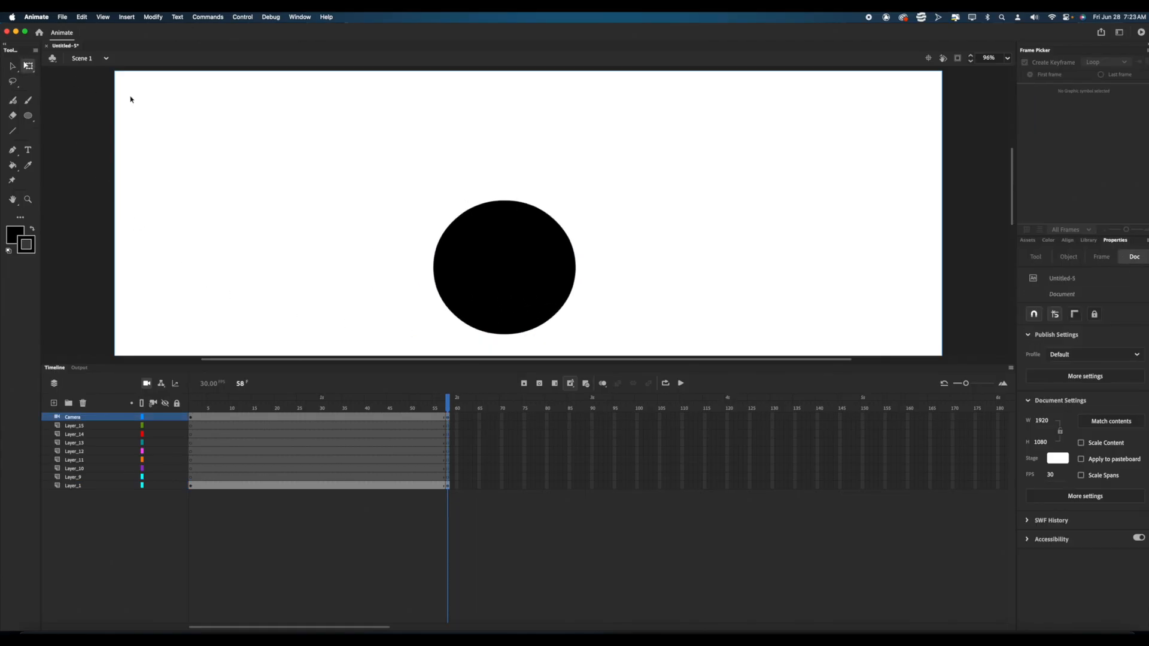
drag(496, 270, 551, 256)
mouse_move(443, 413)
mouse_down()
mouse_move(459, 409)
mouse_move(422, 410)
mouse_move(461, 413)
mouse_up()
Step: Undo the trial moves and the keyframes at frame 58 on all layers
key(super+z)
key(super+z)
key(super+z)
key(super+z)
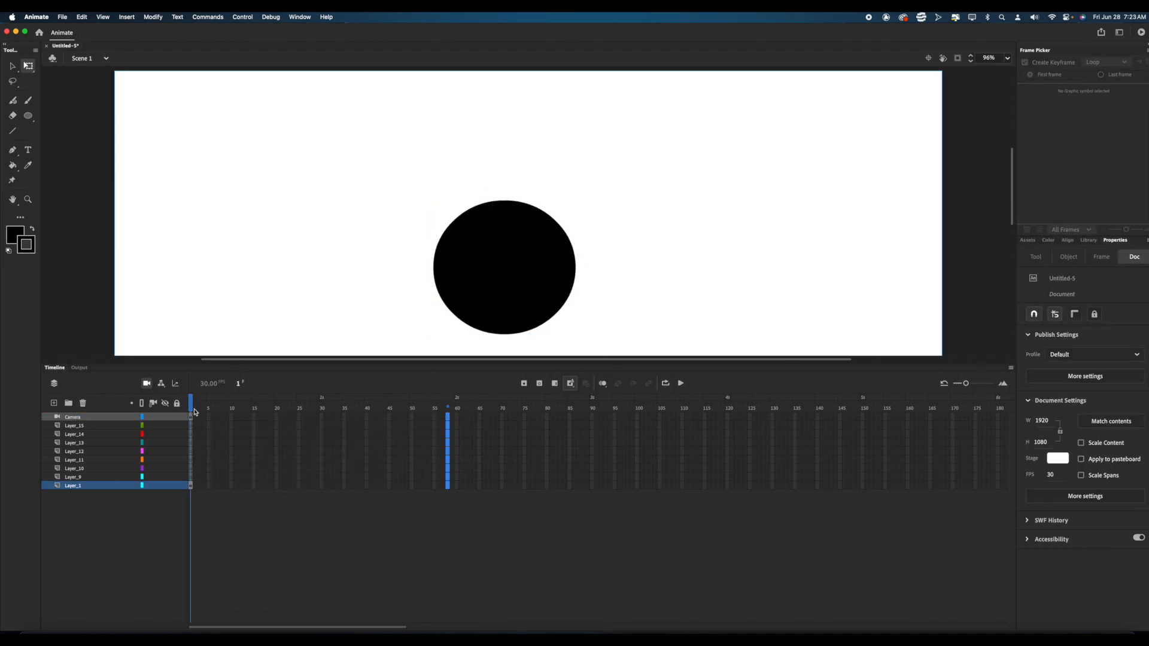
Step: Insert frames on all layers up to frame 58, and keep adding frames near the start until the layers extend to about frame 77
click(556, 384)
drag(401, 406, 155, 414)
click(556, 384)
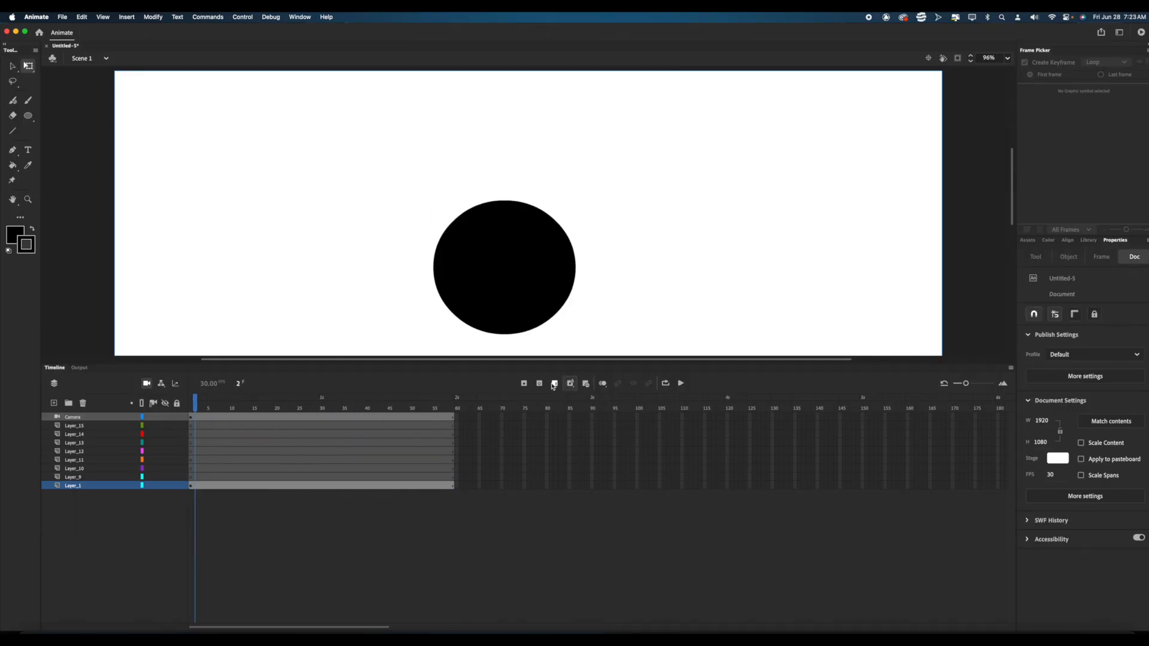
click(556, 384)
click(556, 384)
click(556, 384)
click(555, 384)
click(556, 384)
click(556, 384)
click(555, 384)
click(555, 384)
click(555, 384)
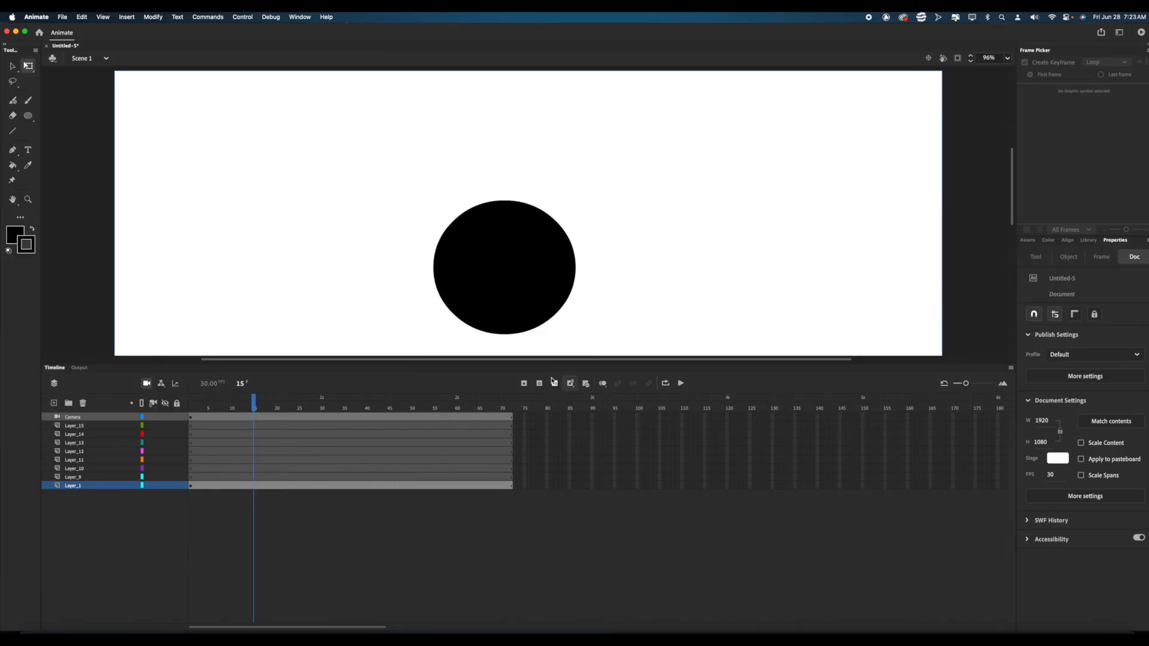
click(555, 384)
click(555, 384)
click(554, 383)
click(554, 383)
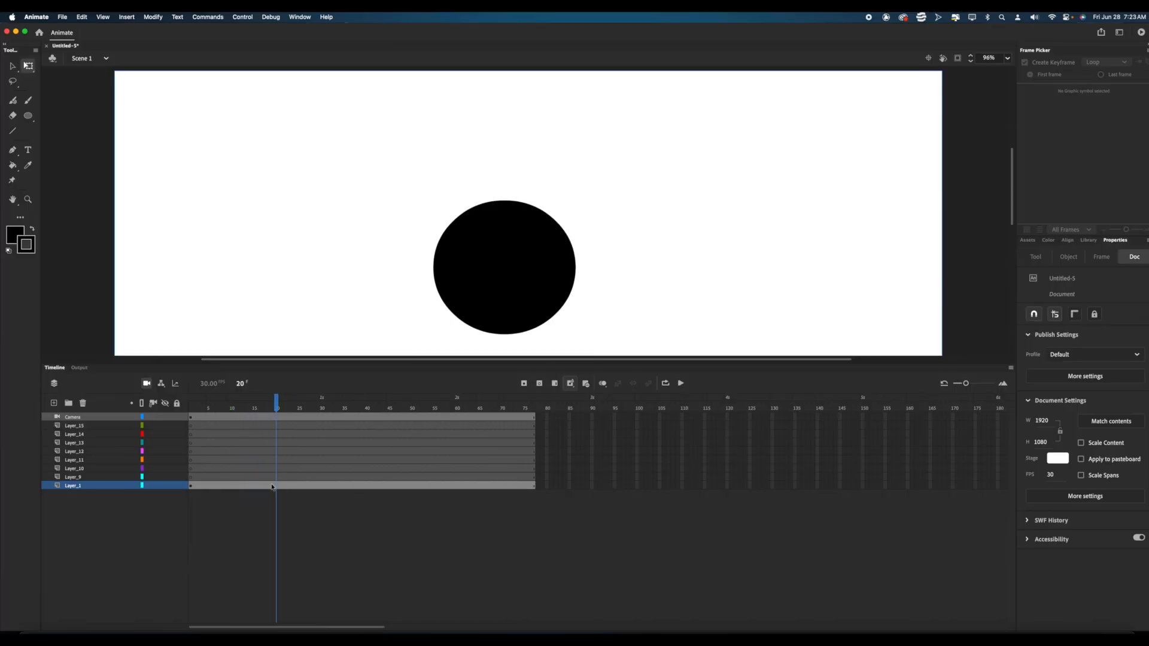
Step: Insert a blank keyframe at frame 6 of Layer_1 and brush a ring on the empty stage
click(214, 486)
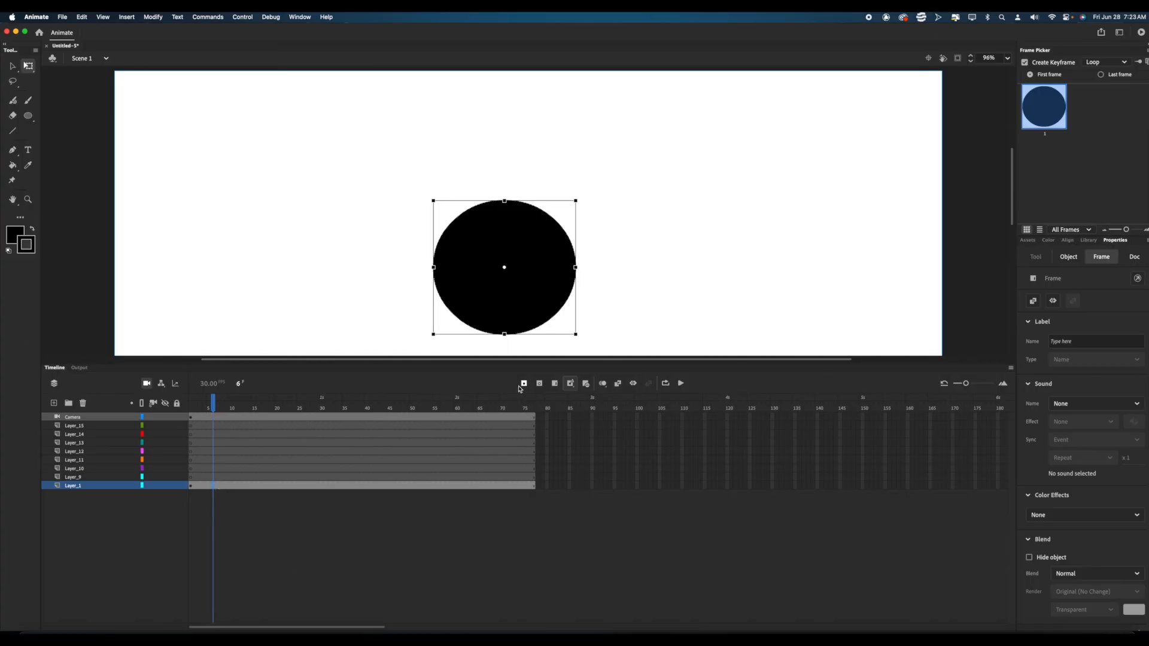
click(540, 383)
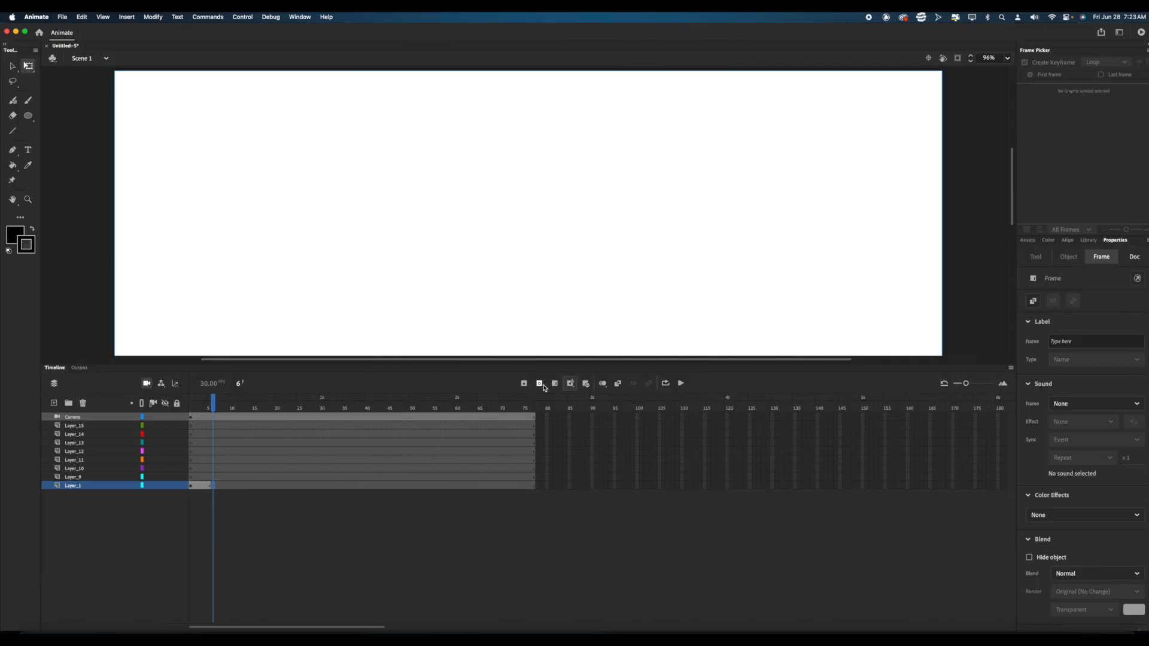
click(28, 100)
mouse_move(592, 181)
mouse_down()
mouse_move(569, 185)
mouse_move(689, 232)
mouse_move(551, 209)
mouse_up()
key(super+z)
mouse_move(212, 406)
mouse_down()
mouse_move(196, 410)
mouse_move(236, 410)
mouse_move(218, 412)
mouse_up()
click(211, 486)
click(215, 485)
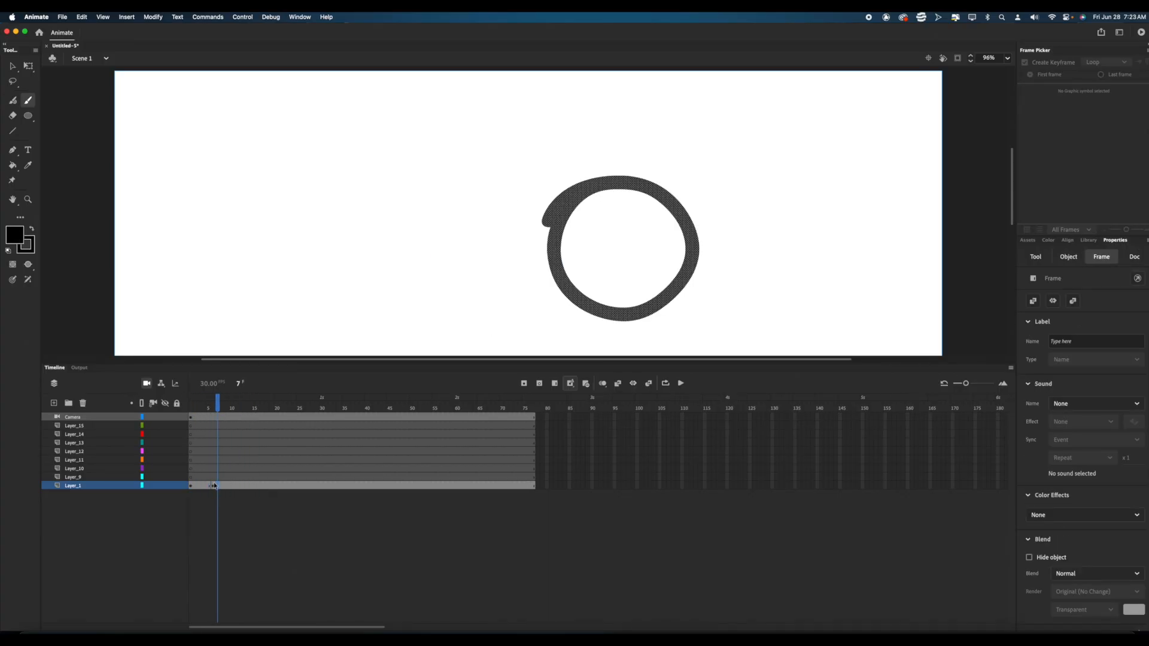
Step: Remove the brushed ring and its keyframe from Layer_1
double_click(213, 486)
drag(219, 489, 195, 489)
key(Delete)
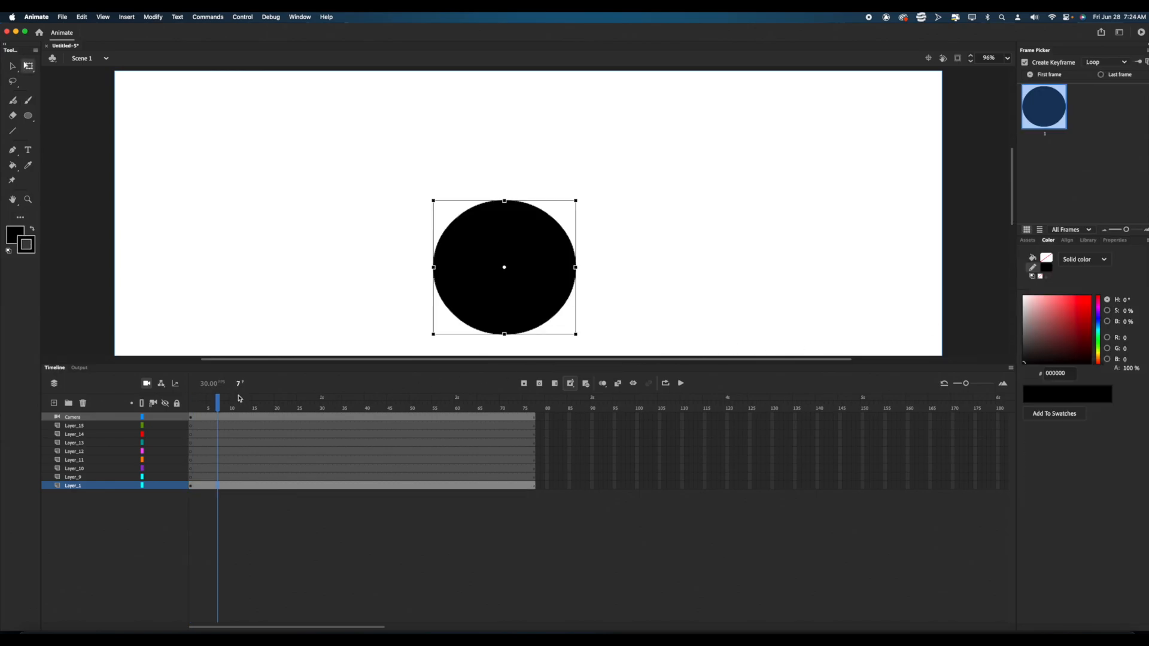
click(149, 17)
mouse_move(132, 17)
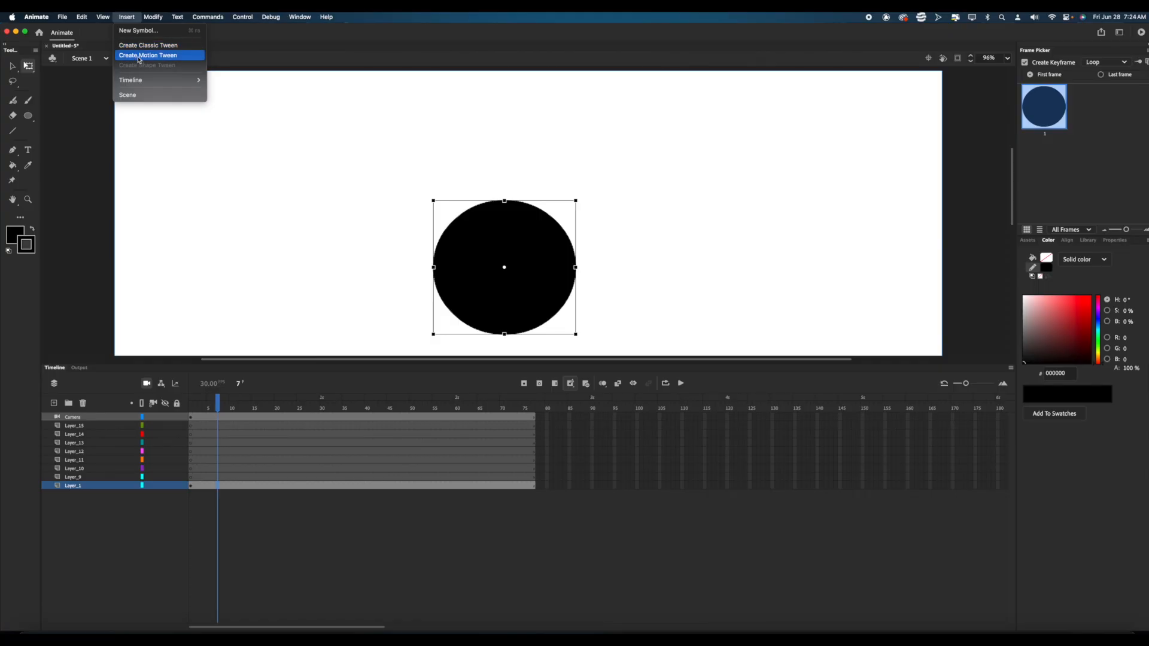
click(293, 445)
drag(370, 139, 677, 399)
click(423, 297)
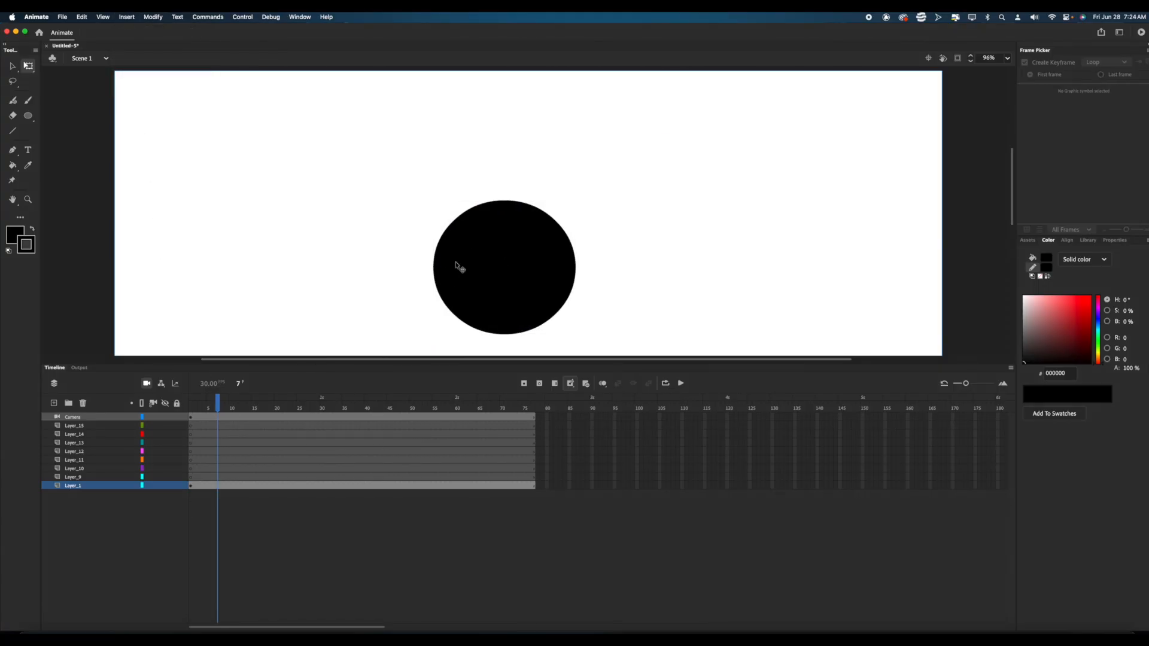
Step: Move the black circle on Layer_1 to the left part of the stage
click(457, 264)
click(420, 231)
drag(489, 274, 354, 175)
key(super+z)
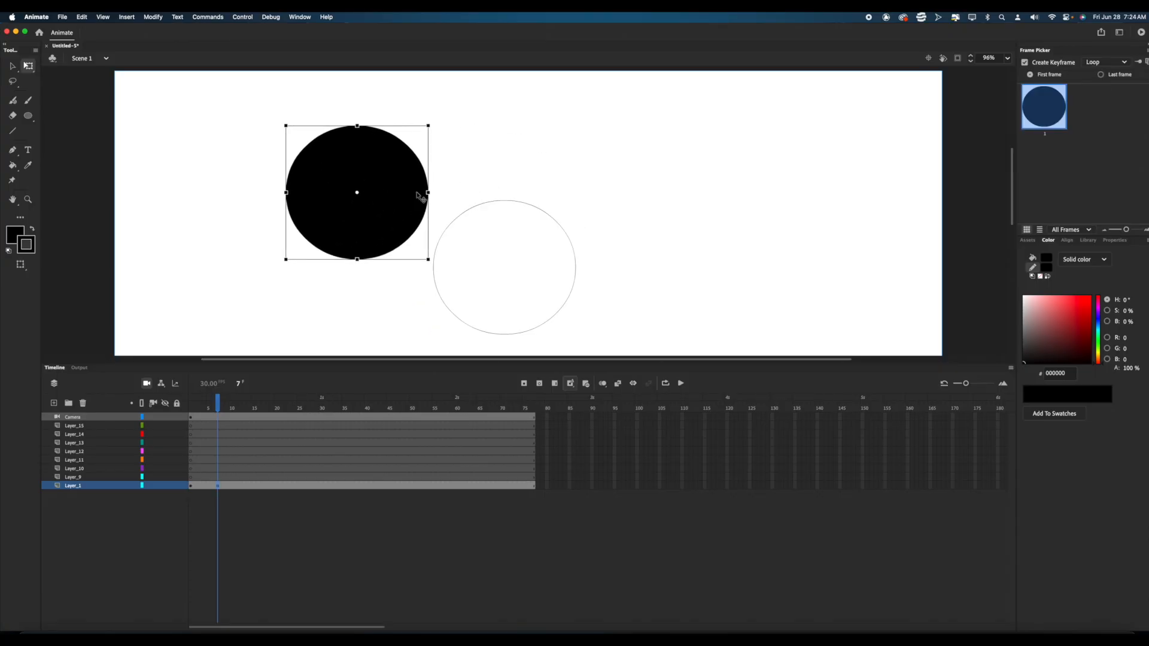
click(451, 233)
drag(406, 216, 372, 298)
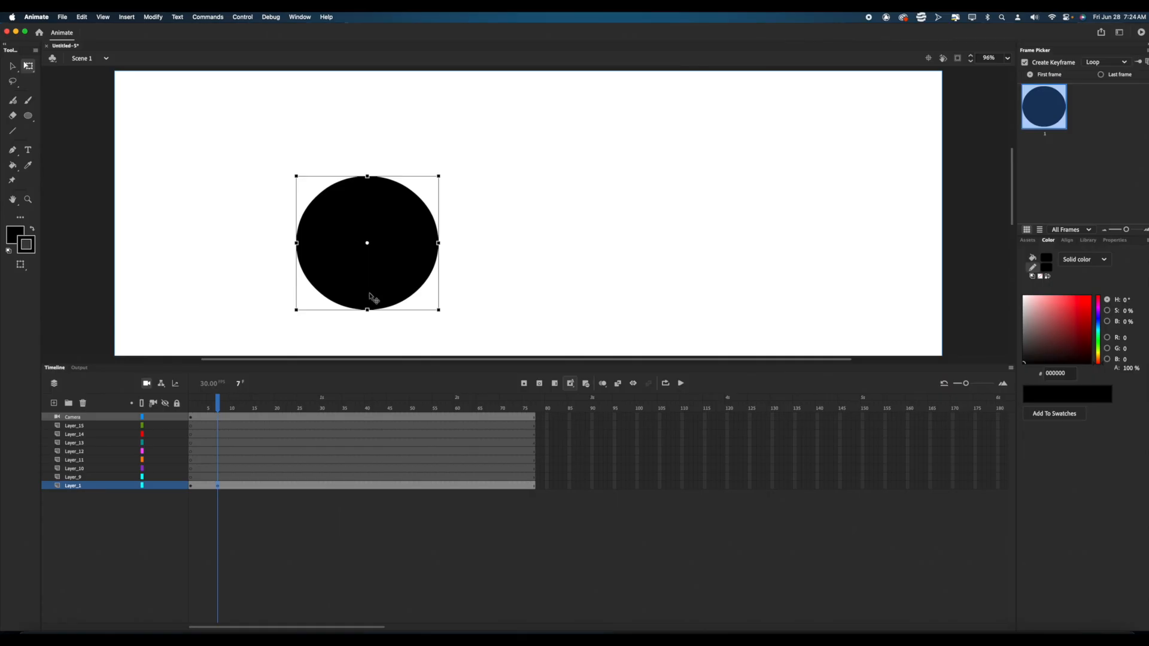
Step: Return to frame 1 and check the black circle's position there
click(219, 487)
drag(219, 487, 179, 489)
click(464, 269)
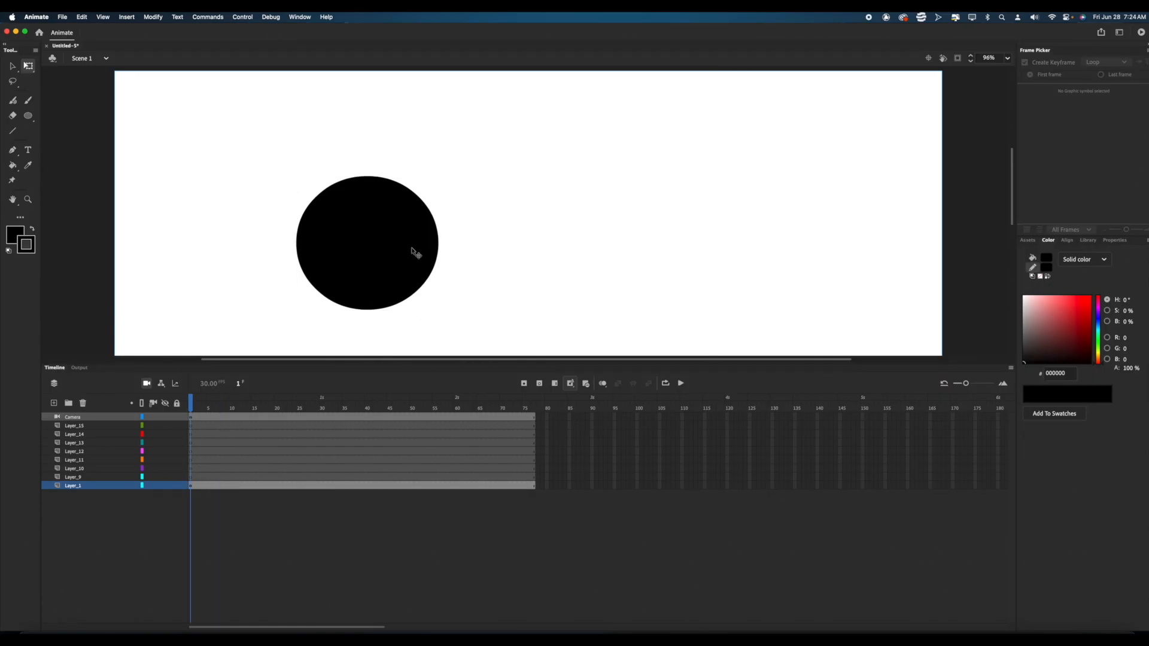
click(415, 252)
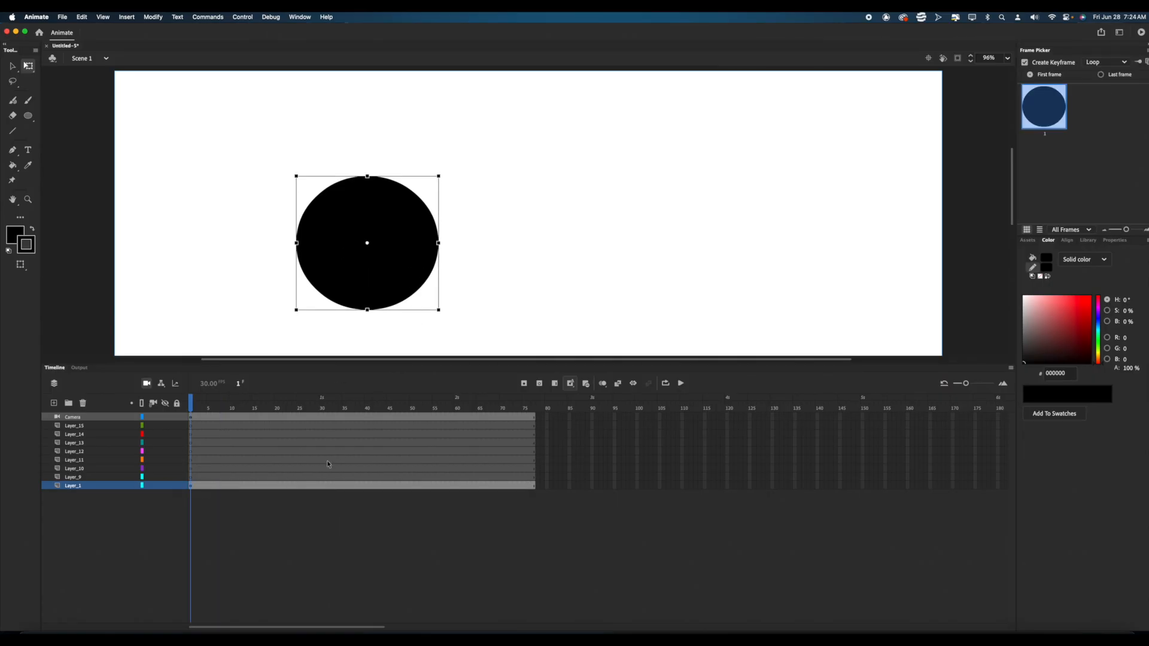
click(199, 416)
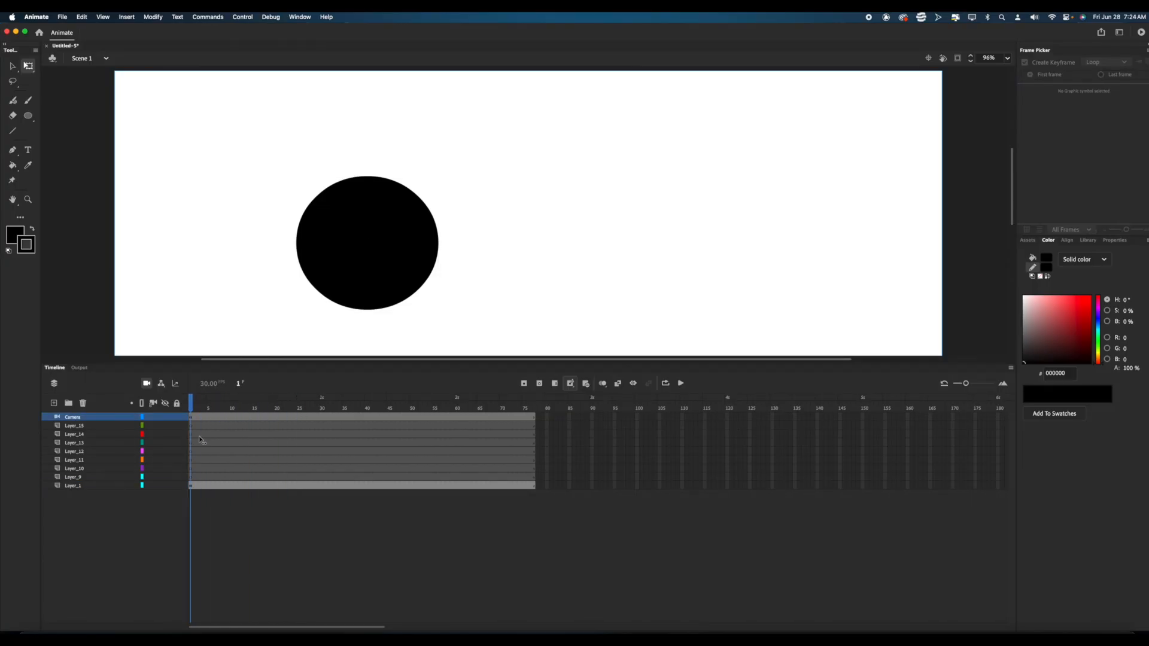
Step: Insert a keyframe for the black circle at frame 5 of Layer_1
click(211, 409)
click(351, 282)
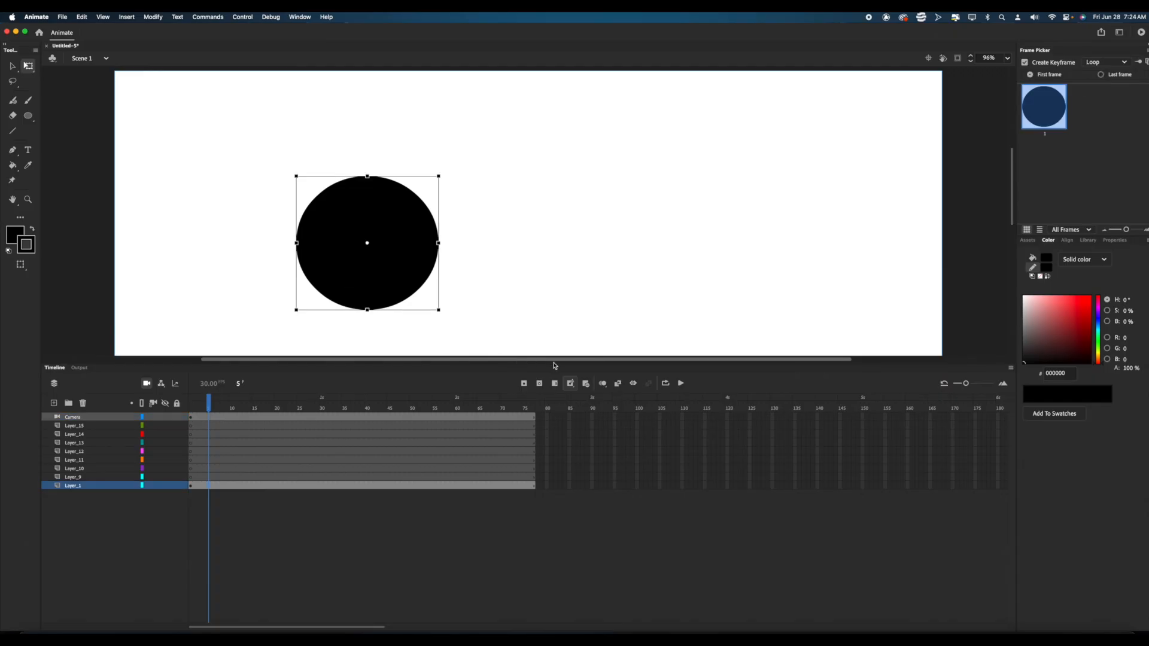
click(524, 383)
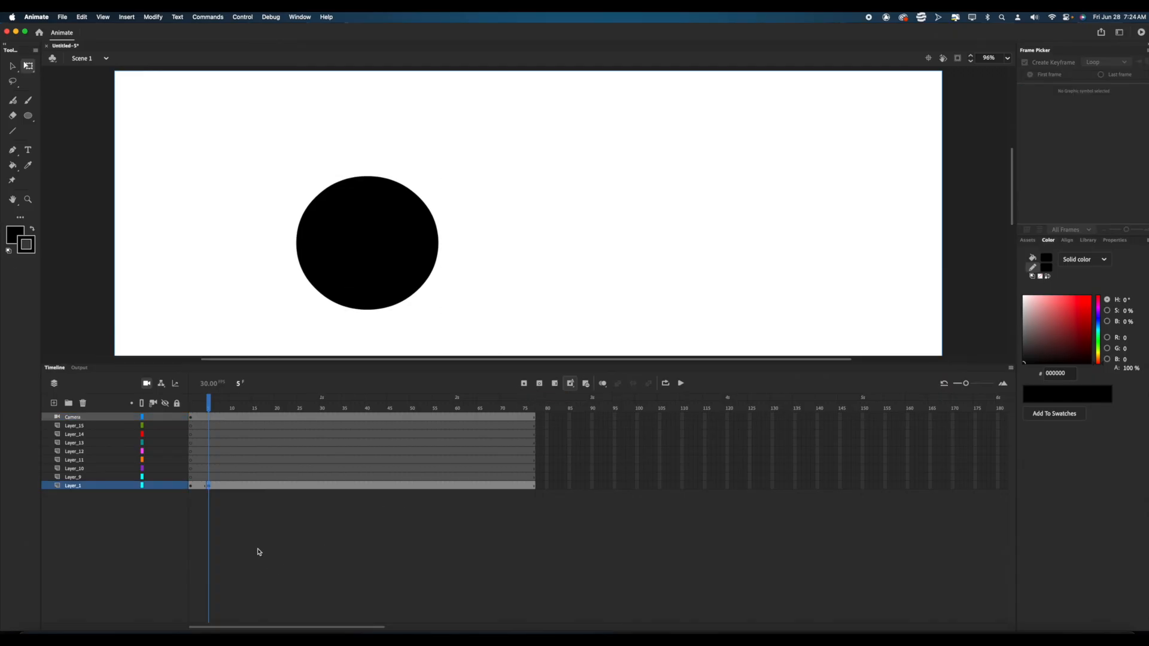
Step: Add a keyframe at frame 30 of Layer_1 and move the black circle to the middle of the stage
drag(204, 401, 322, 411)
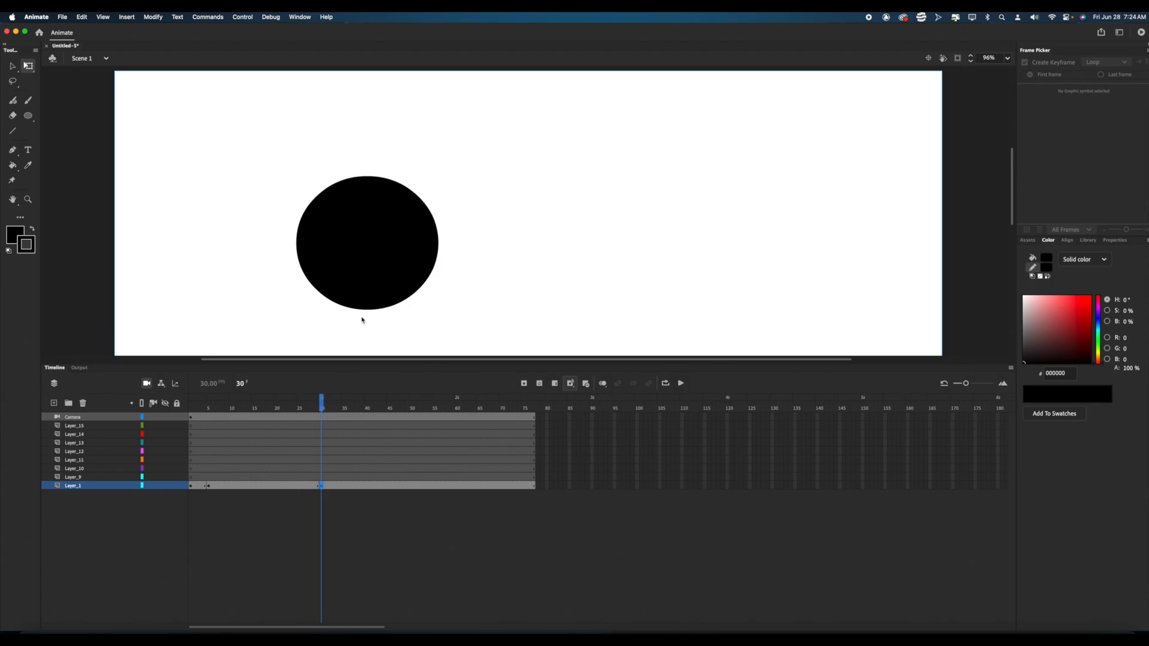
drag(373, 267, 530, 264)
click(297, 568)
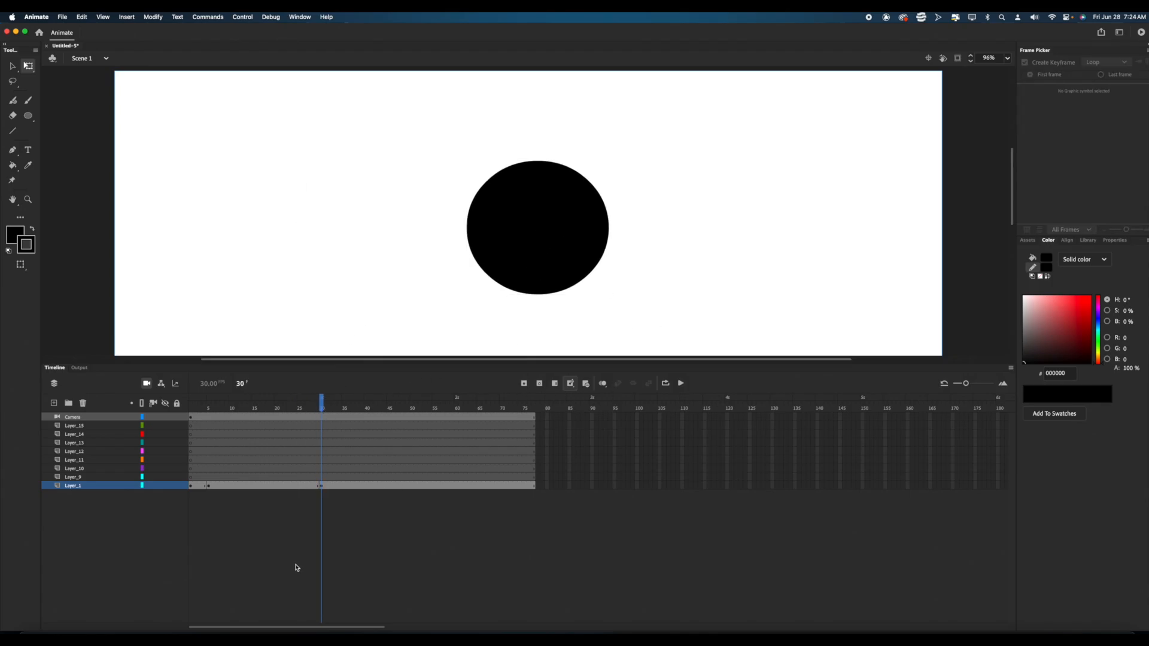
Step: Try adding in-between keyframes on Layer_1 at frame 10 and about frame 21, repositioning the circle, and scrub back to frame 1
click(264, 487)
mouse_move(277, 410)
mouse_down()
mouse_move(345, 412)
mouse_move(264, 419)
mouse_move(367, 412)
mouse_move(258, 417)
mouse_up()
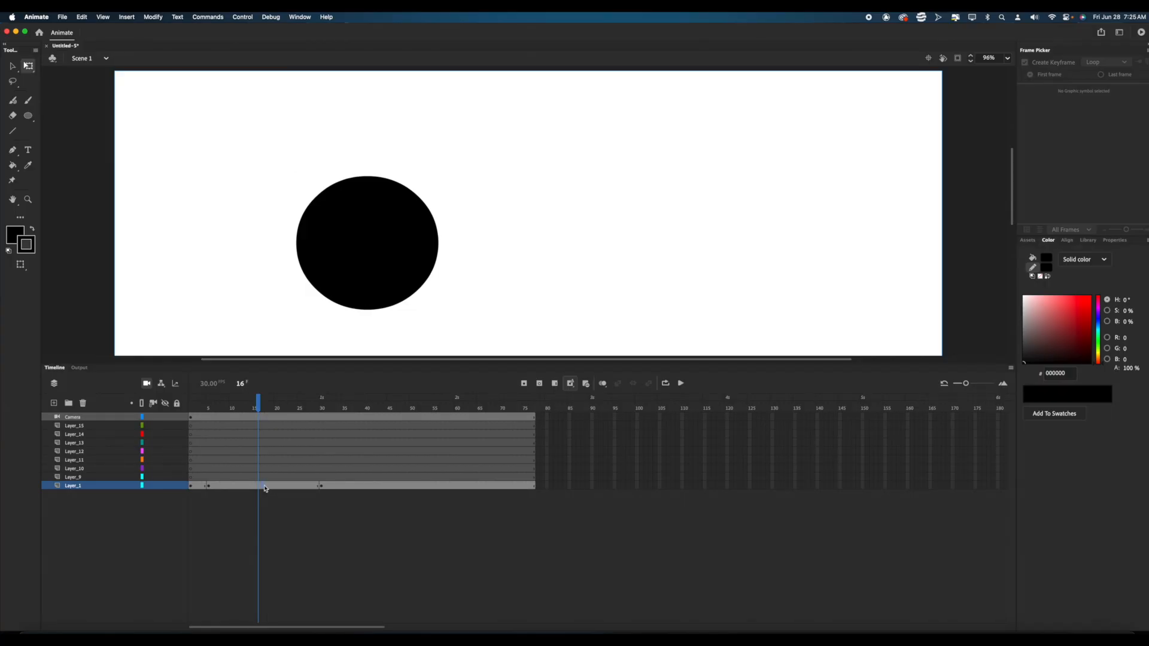
click(265, 487)
click(232, 488)
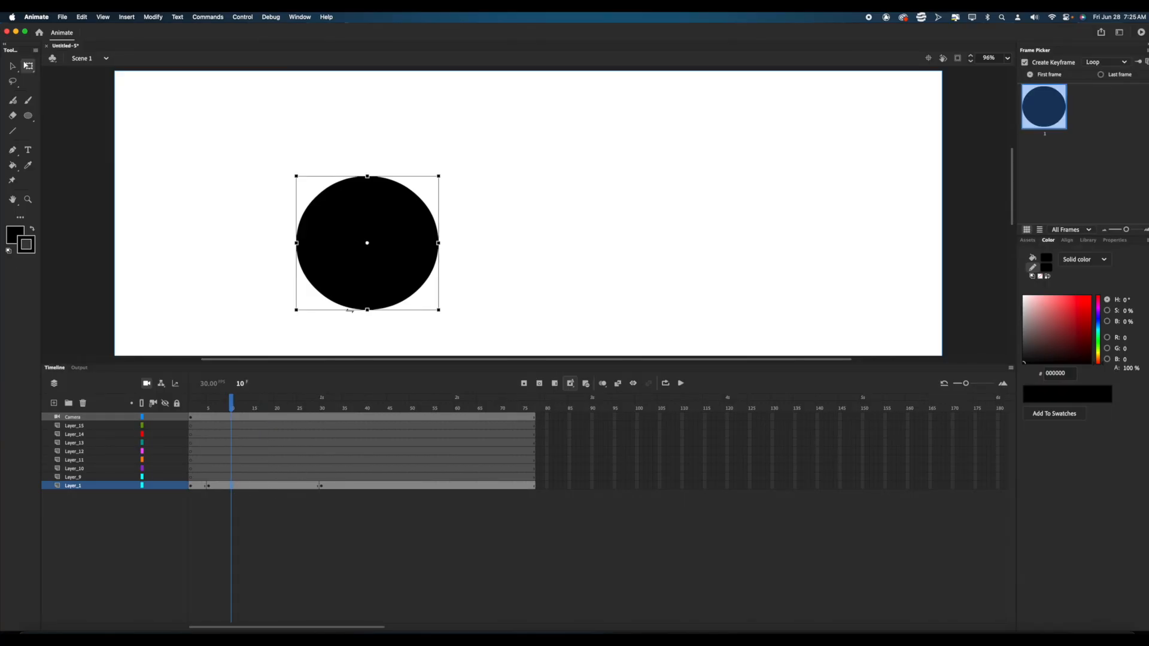
drag(349, 311, 544, 274)
key(super+z)
click(282, 486)
drag(192, 409, 165, 408)
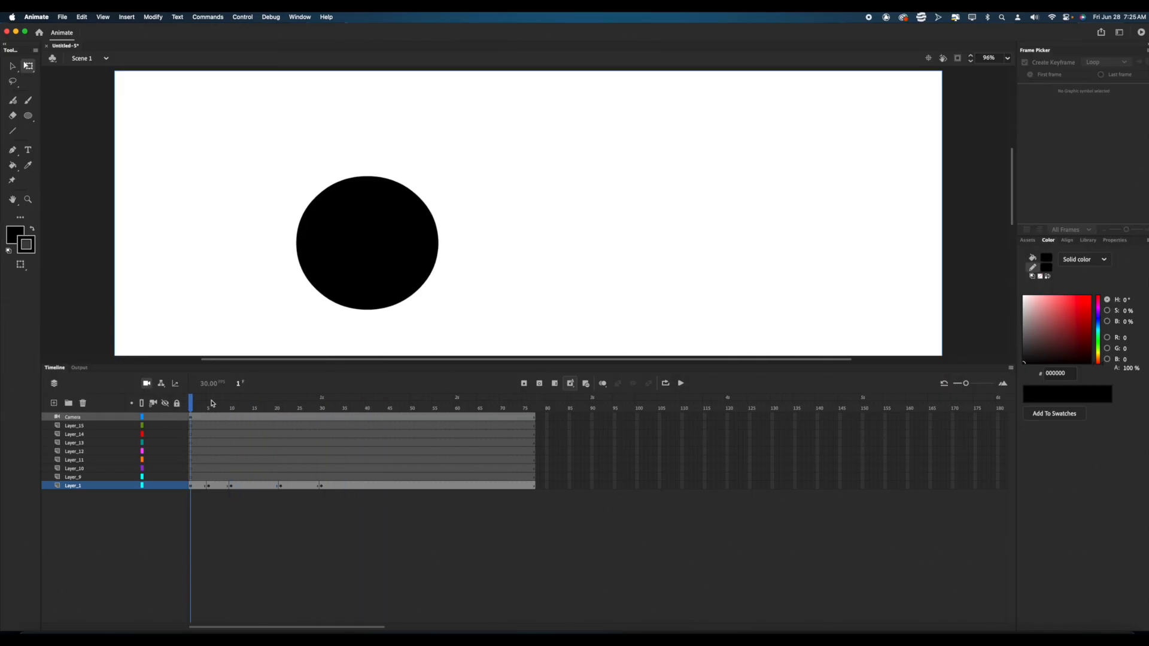
Step: Undo the in-between keyframes between frames 5 and 30 on Layer_1
key(super+z)
key(super+z)
key(super+z)
key(super+z)
Step: Create a classic tween on Layer_1 between the keyframes at frames 5 and 30
click(265, 485)
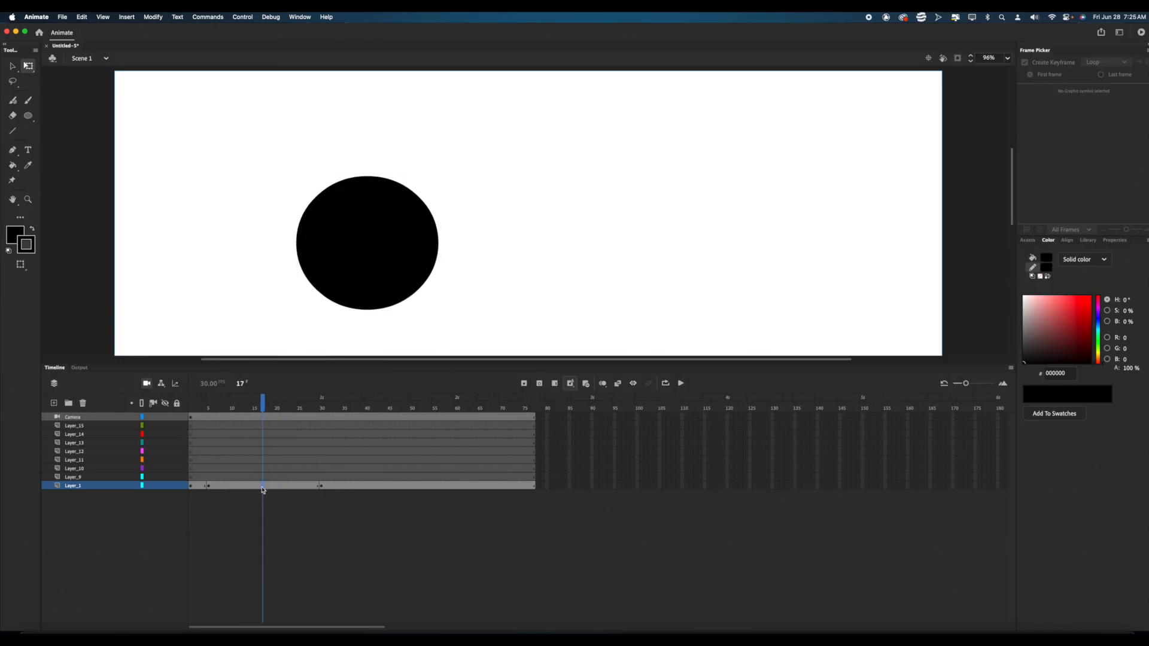
click(152, 16)
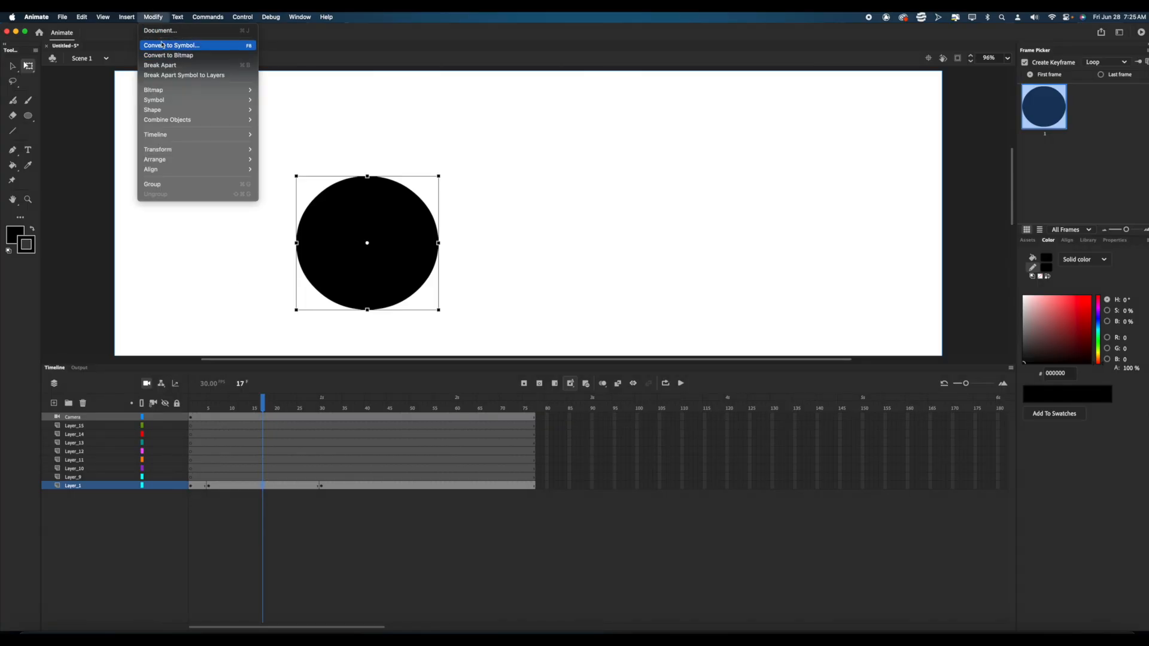
mouse_move(127, 16)
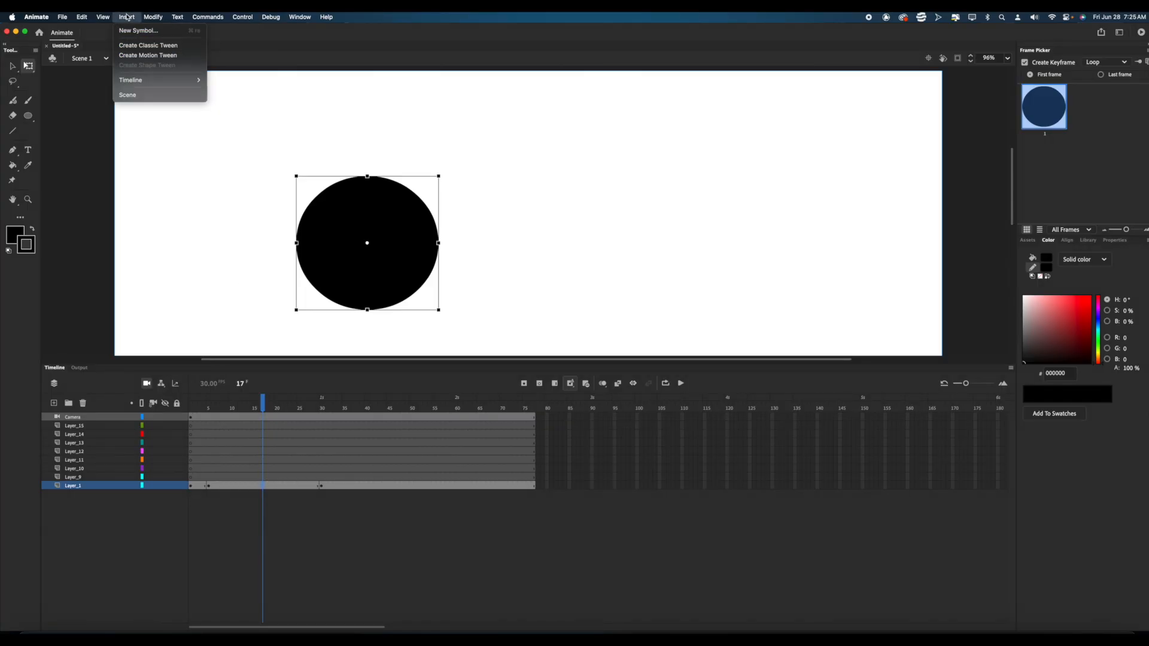
click(153, 46)
Step: Play back the circle's classic tween from its opening frames and inspect the tweened span of Layer_1 at frame 18
drag(264, 401, 204, 402)
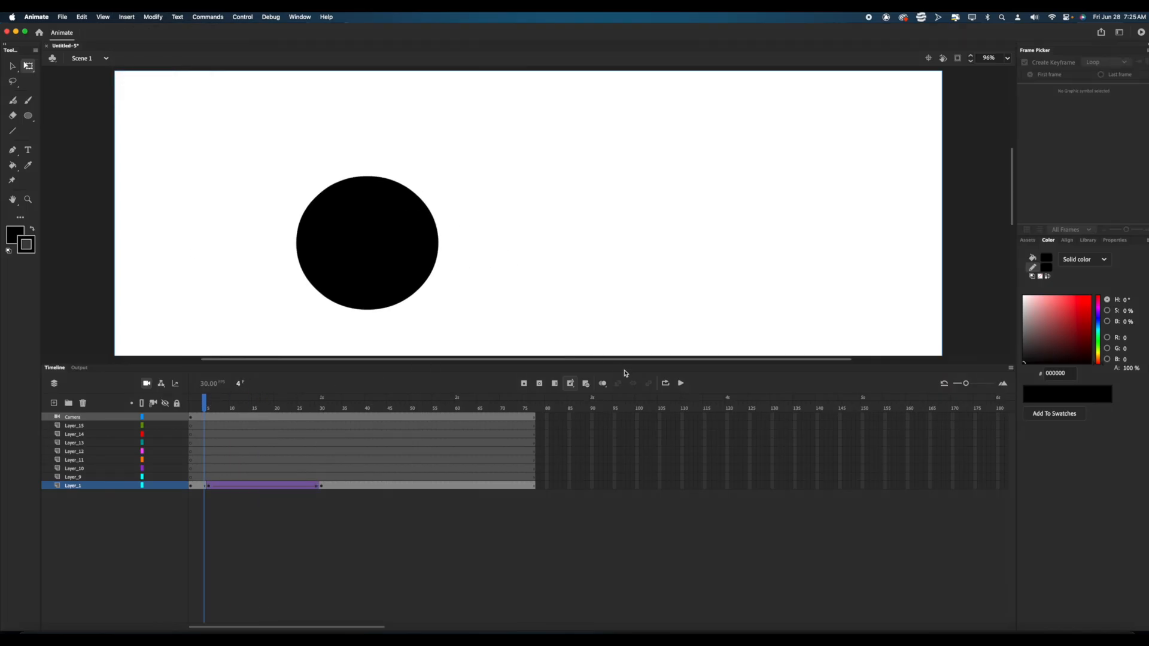
click(679, 383)
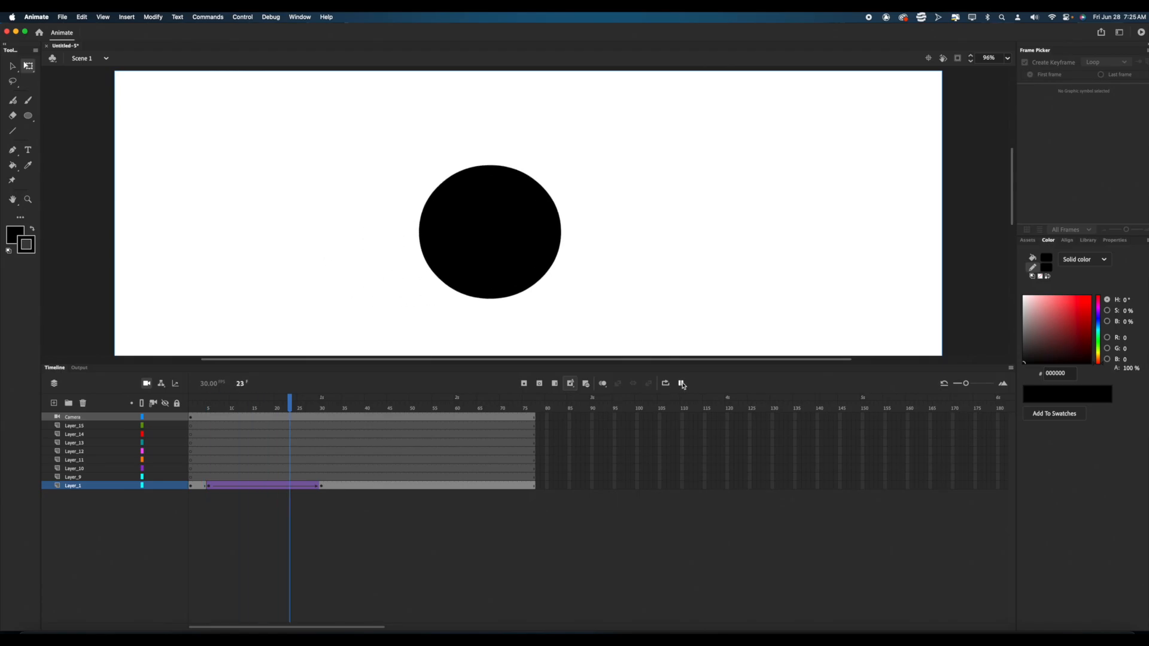
click(680, 382)
mouse_move(326, 406)
mouse_down()
mouse_move(191, 406)
mouse_move(330, 406)
mouse_up()
drag(250, 409, 202, 419)
click(202, 418)
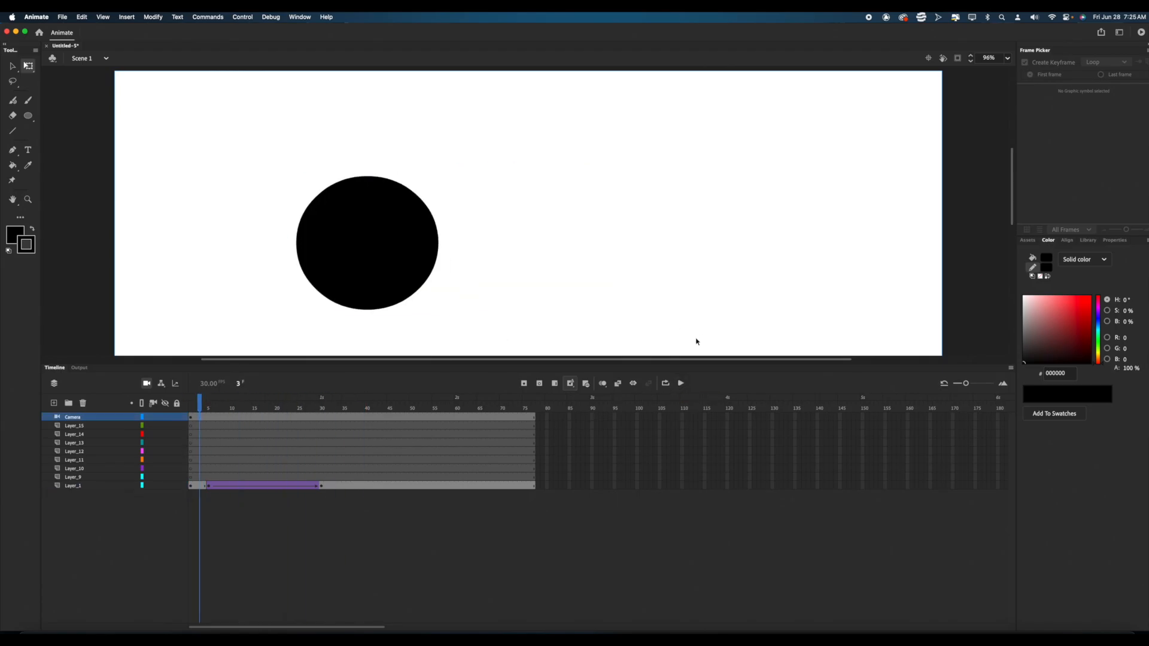
click(681, 383)
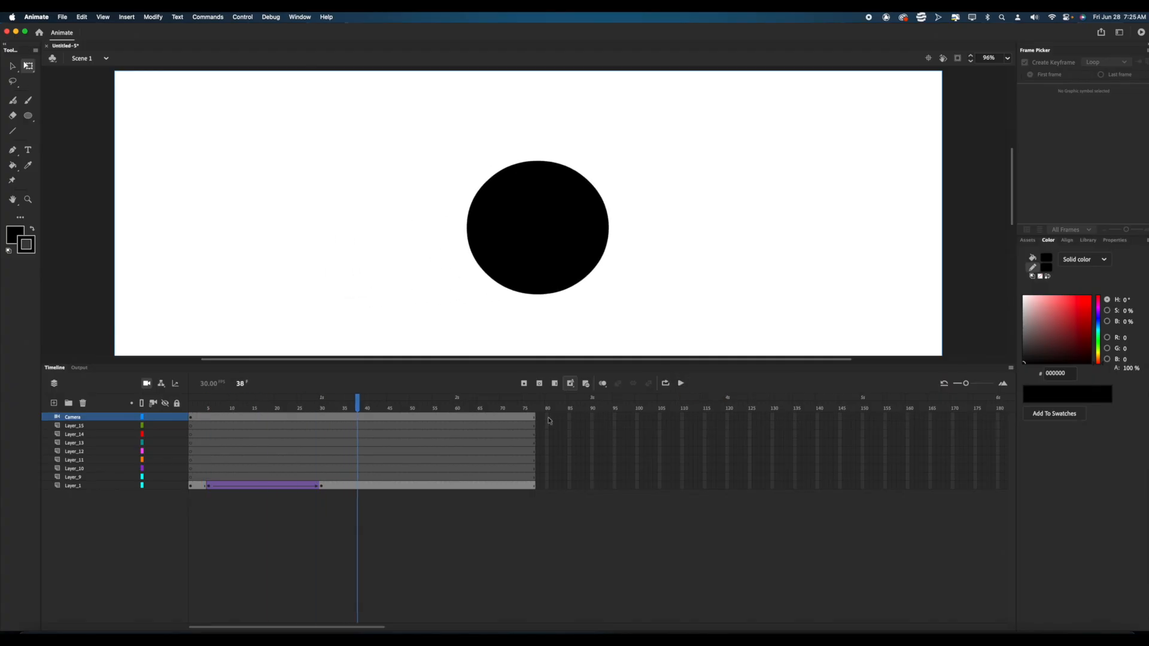
click(268, 413)
click(270, 486)
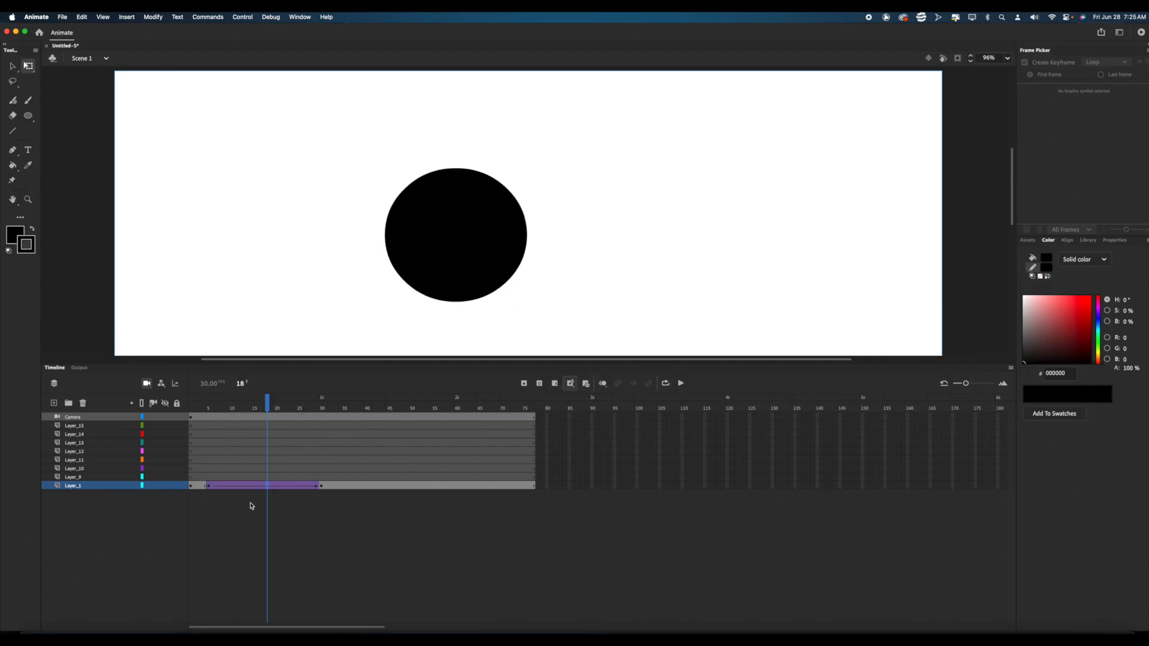
Step: Try replacing the classic tween between frames 5 and 30 on Layer_1 with a motion tween
right_click(268, 488)
click(257, 485)
click(151, 17)
mouse_move(122, 16)
click(135, 44)
click(152, 17)
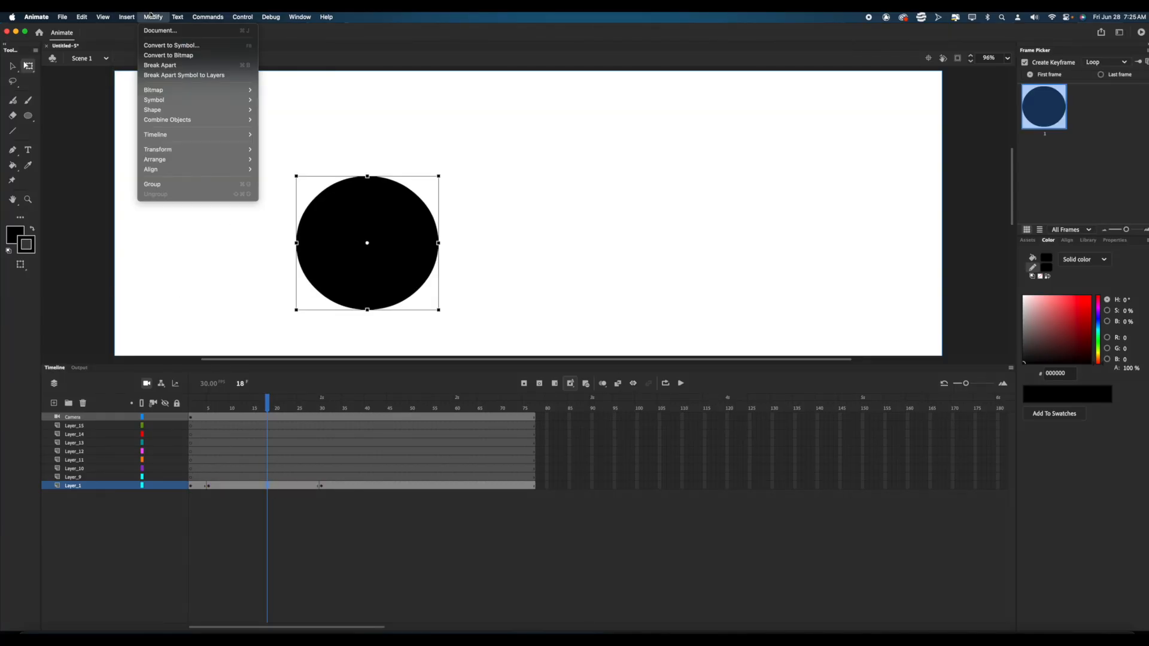
mouse_move(126, 17)
click(144, 55)
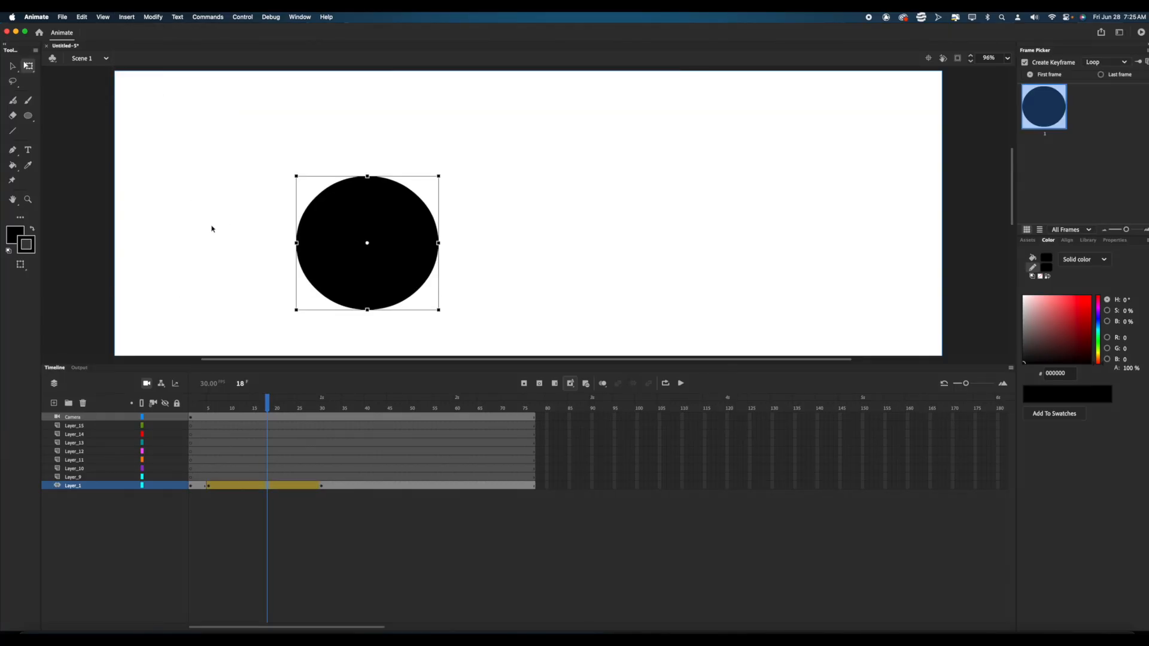
Step: Examine the motion tween on Layer_1 by scrubbing to frame 29, expanding its ease graph and stepping back through its frames
drag(210, 409, 317, 421)
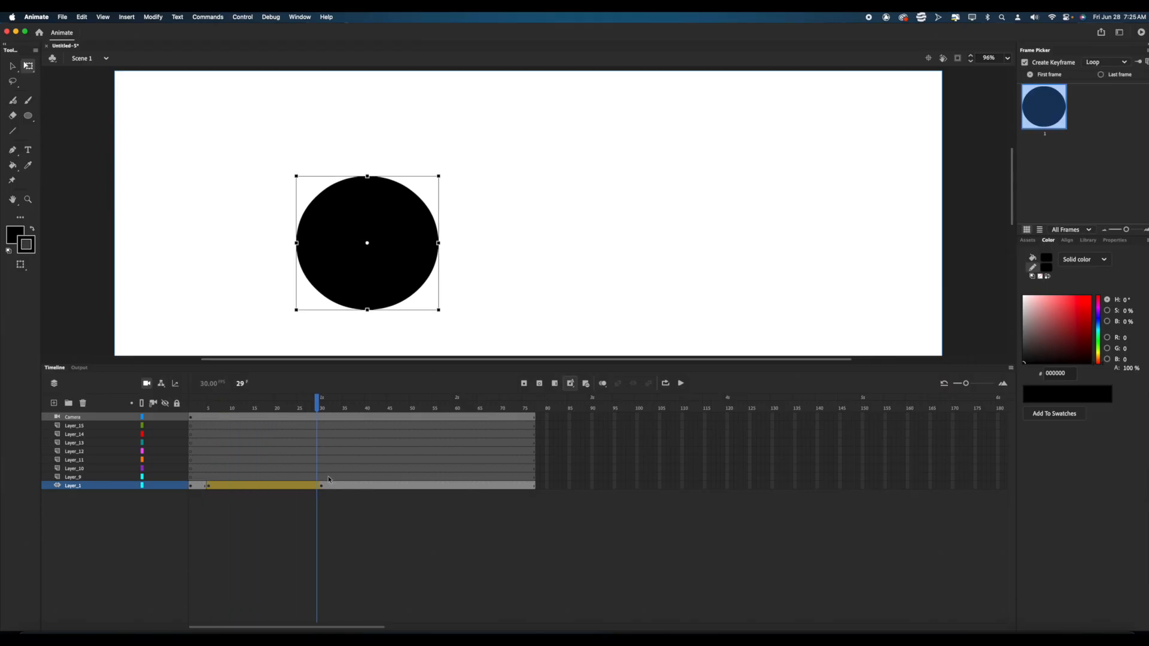
click(321, 486)
click(275, 485)
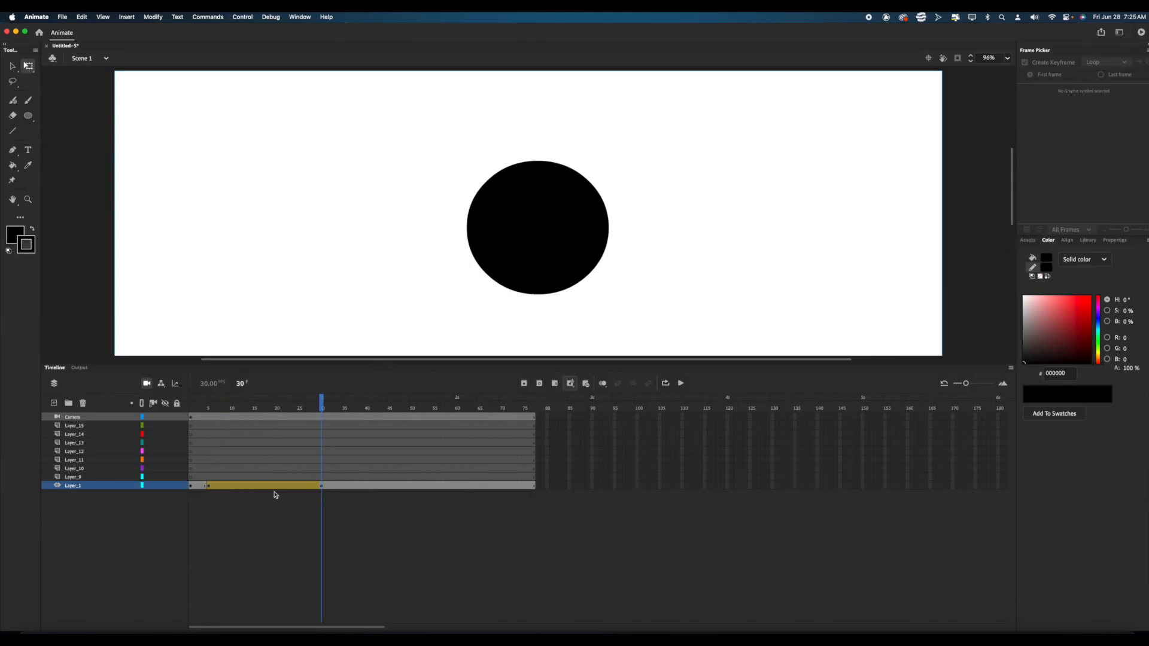
double_click(287, 485)
click(307, 487)
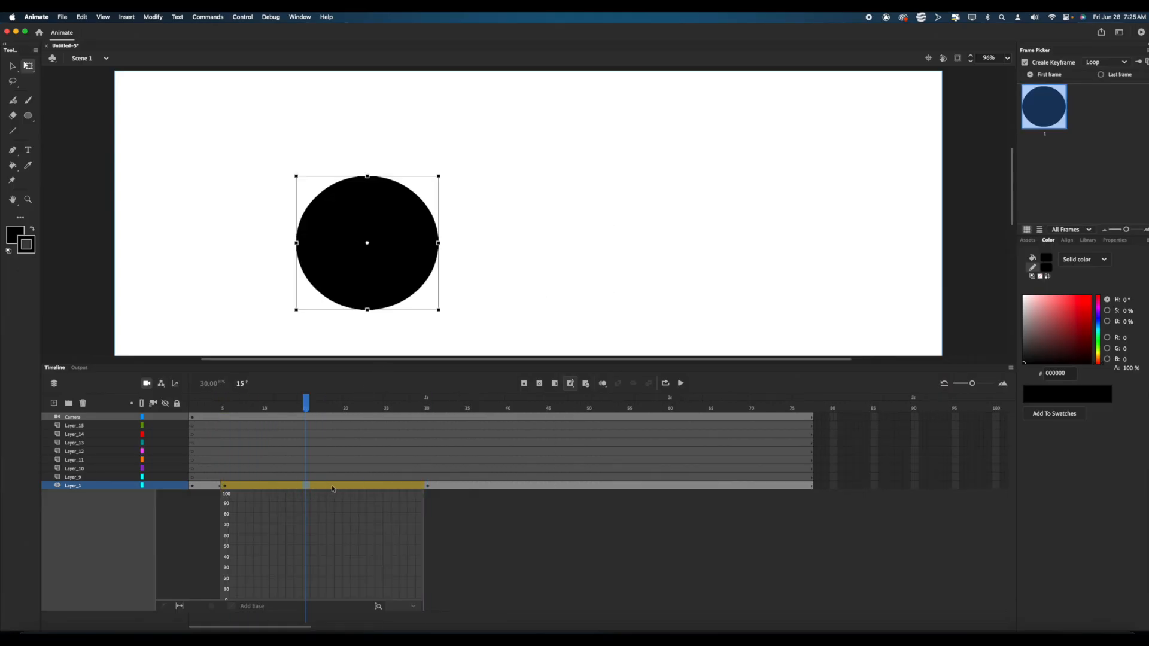
click(422, 483)
click(427, 487)
key(comma)
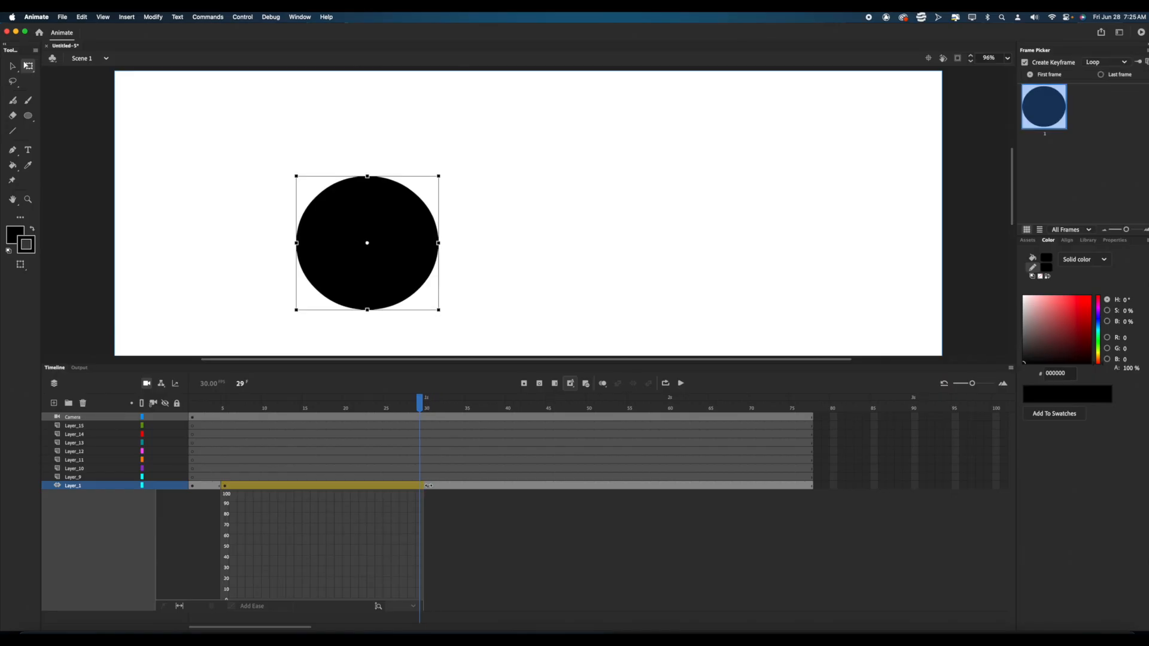
key(period)
key(comma)
key(comma)
key(comma)
key(comma)
key(comma)
key(comma)
key(comma)
key(comma)
key(comma)
key(comma)
key(comma)
key(comma)
key(comma)
Step: Undo the motion tween and the removal of the classic tween on Layer_1
key(super+z)
key(super+z)
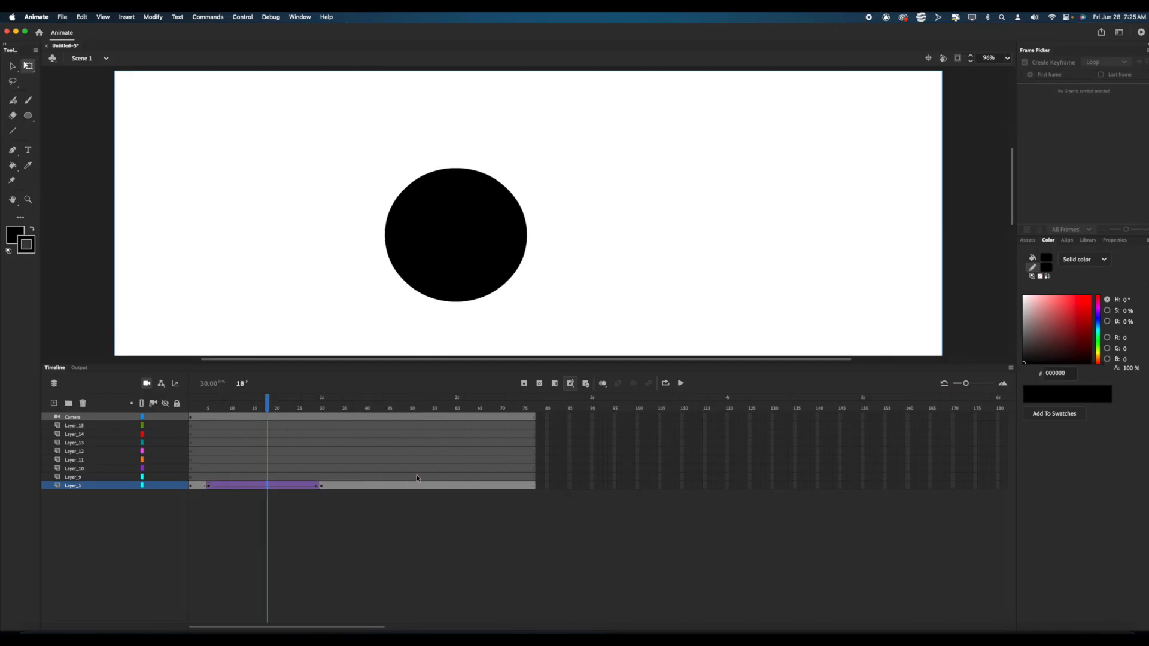
key(period)
key(period)
Step: Remove the tweened frames between the frame 5 and frame 30 keyframes on Layer_1, and extend the layer back to frame 77
right_click(278, 484)
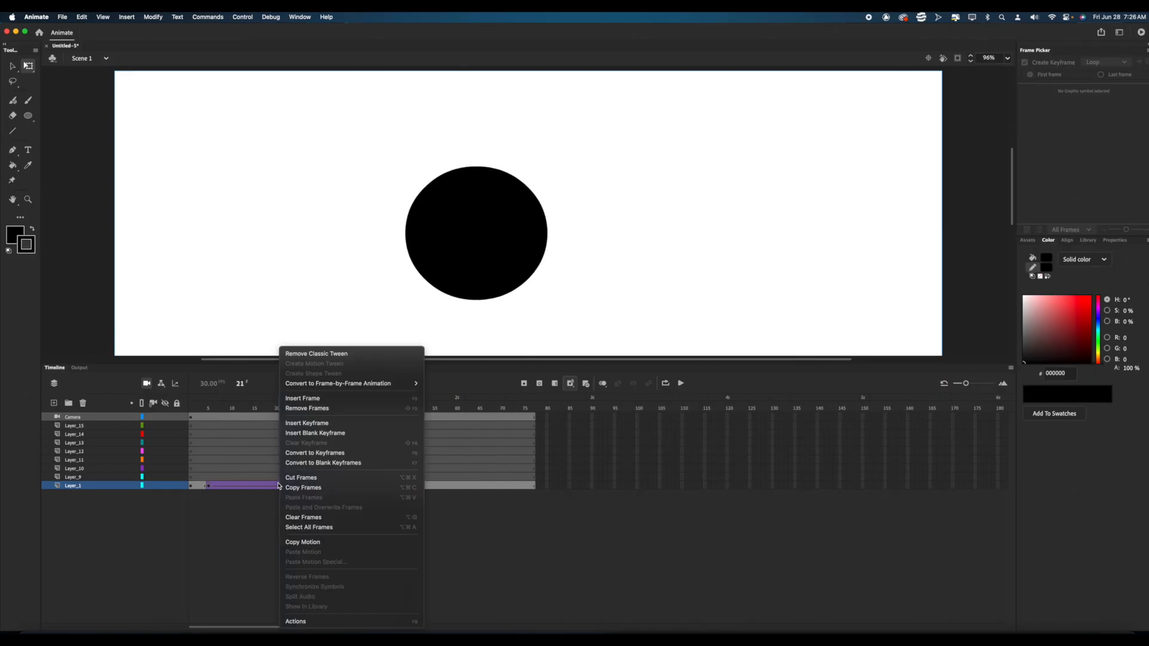
click(264, 486)
double_click(269, 488)
right_click(266, 486)
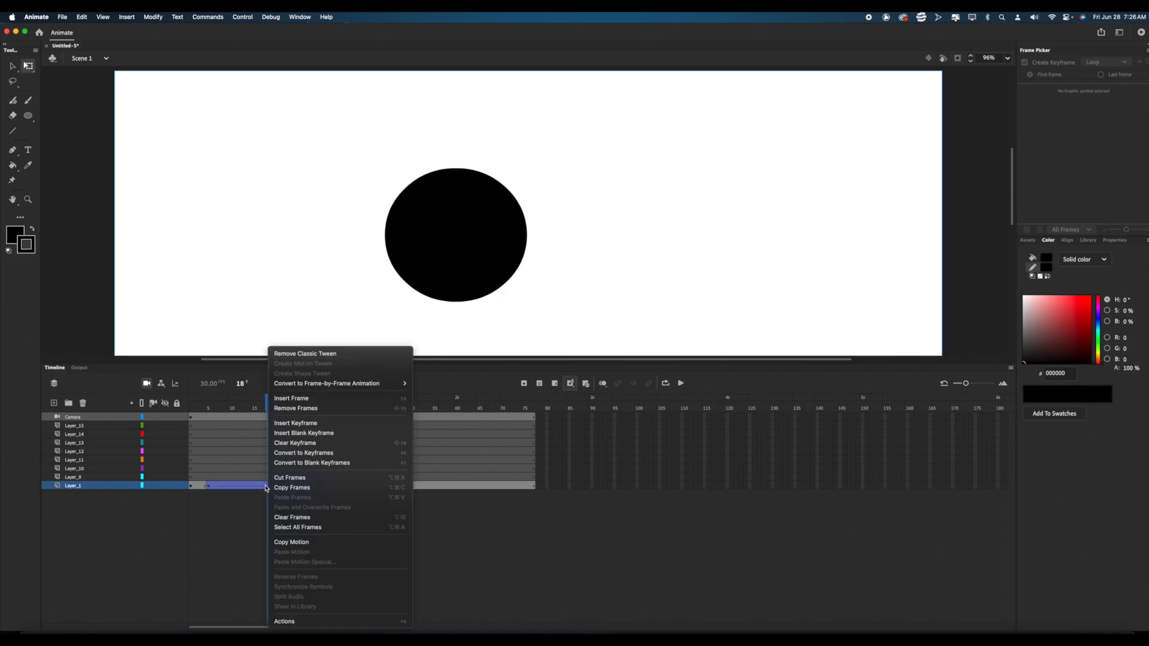
click(315, 409)
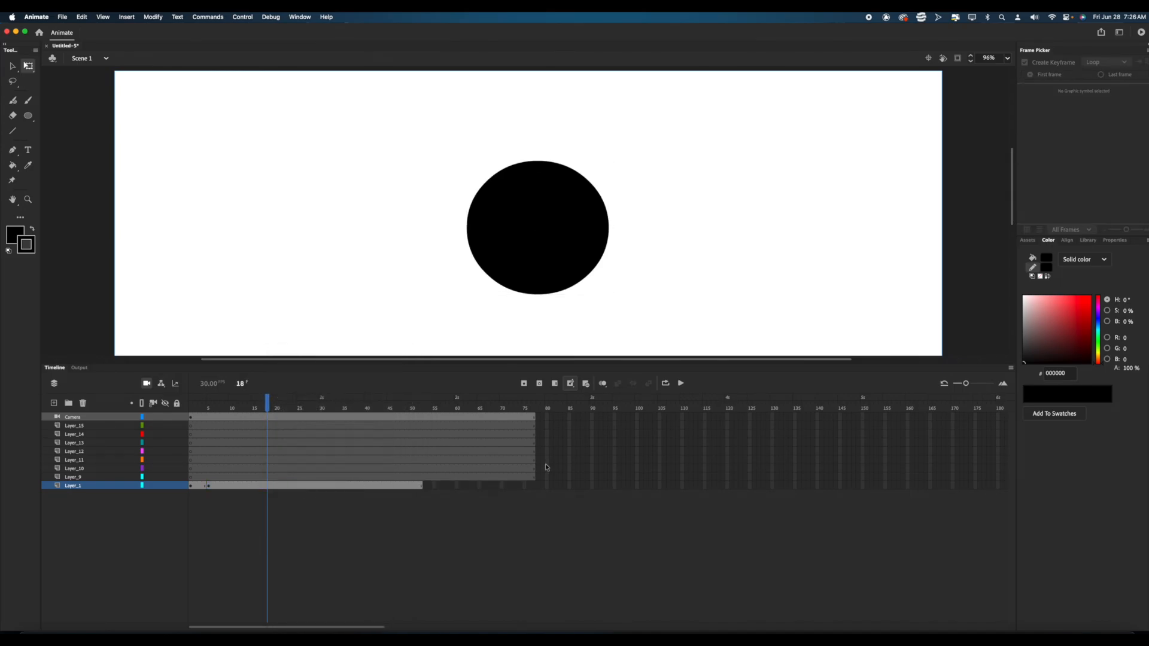
click(534, 487)
key(F5)
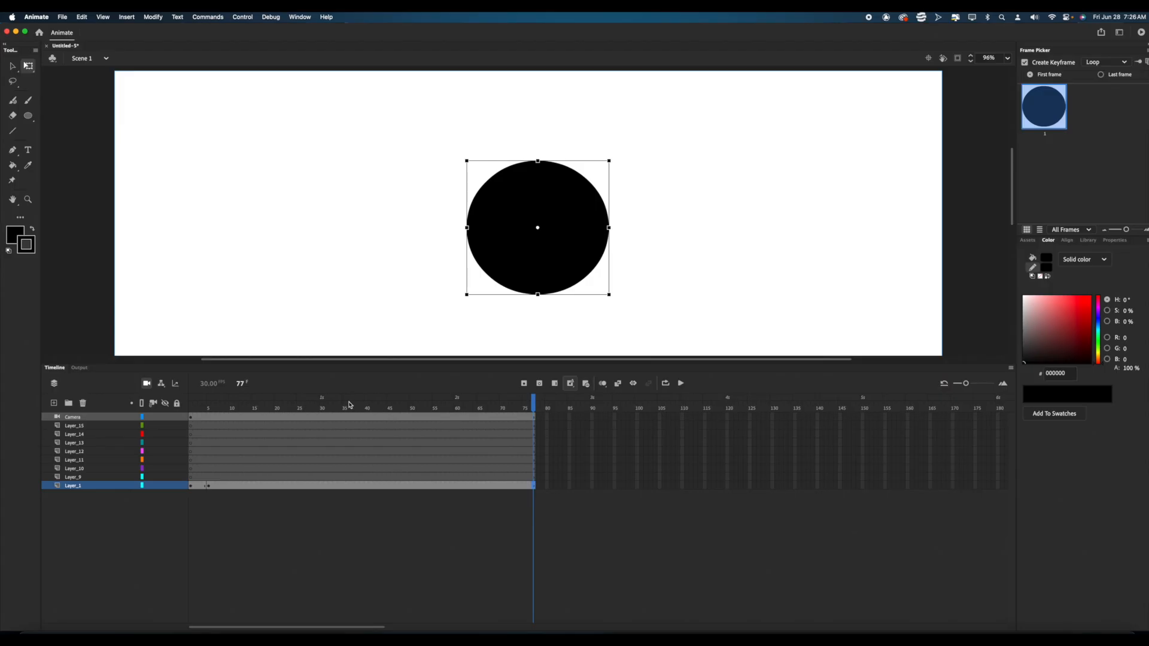
Step: Shrink the timeline to enlarge the stage view, and move the circle in Layer_1's frame 5 keyframe well to the right
drag(350, 402, 176, 413)
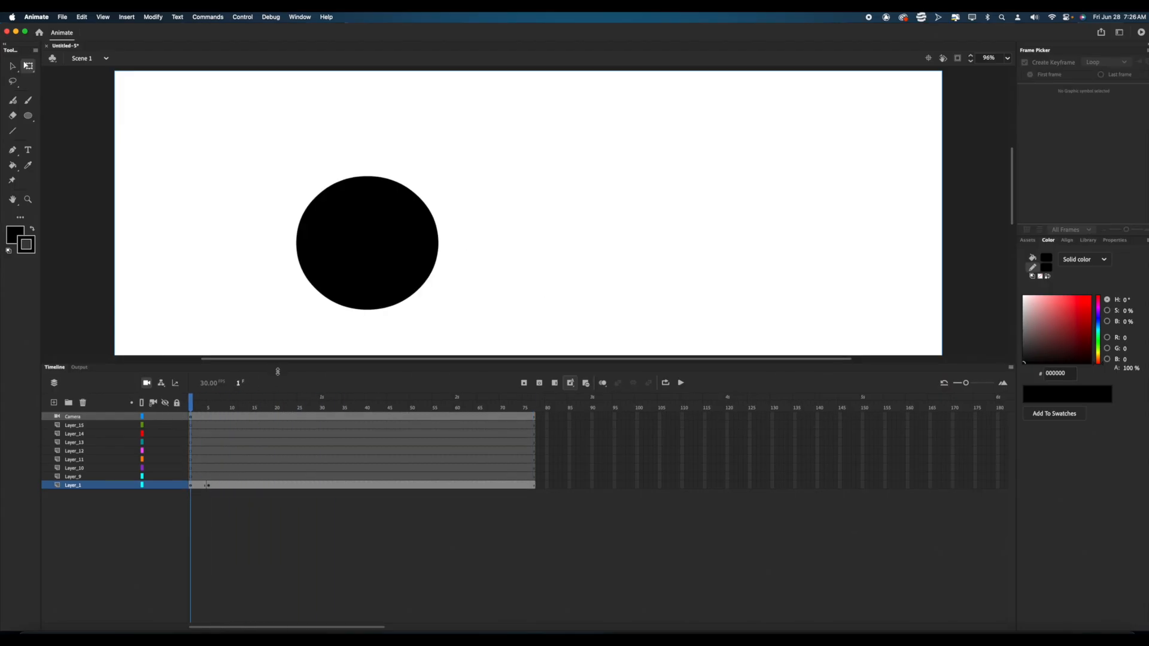
drag(275, 364, 276, 448)
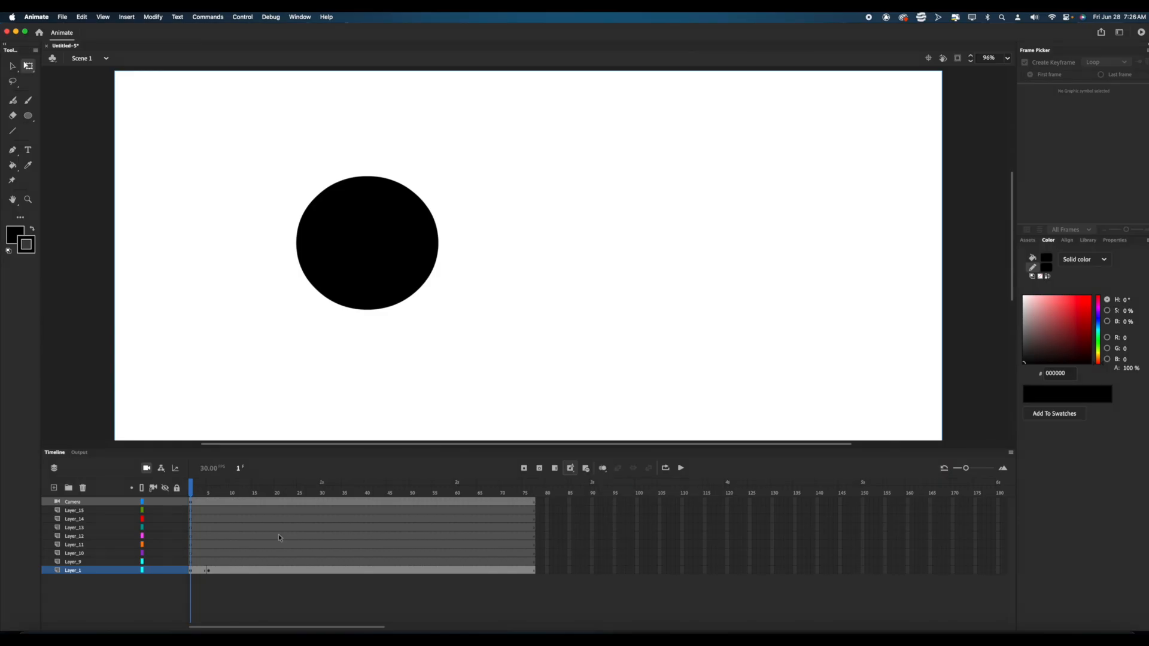
click(212, 571)
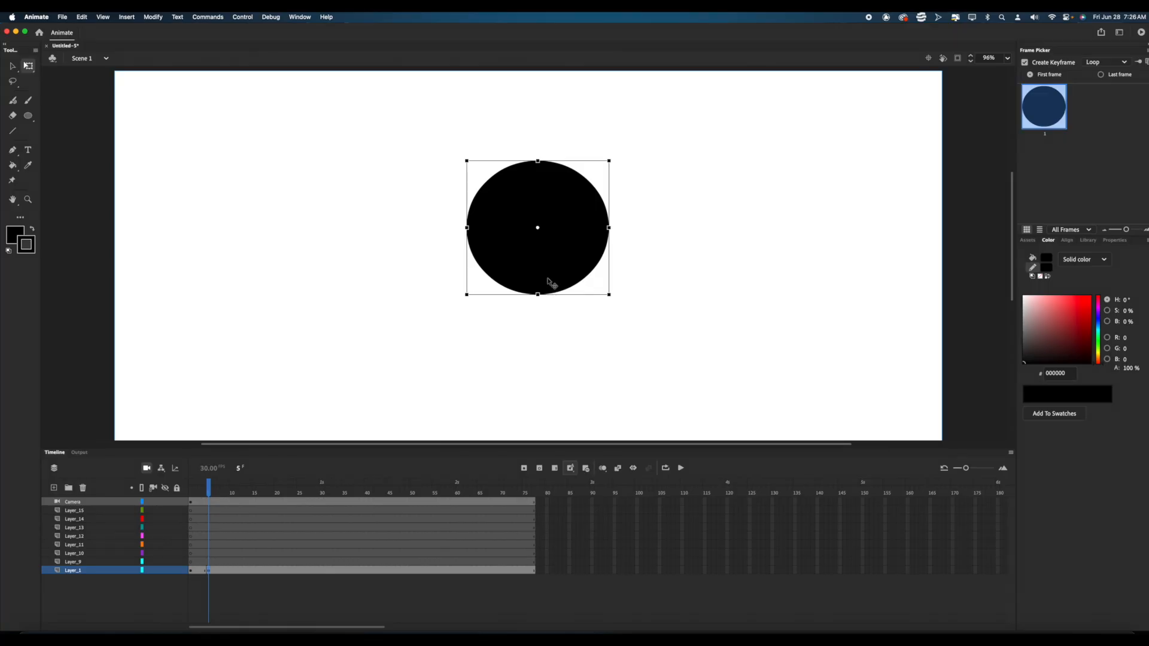
drag(518, 262, 679, 266)
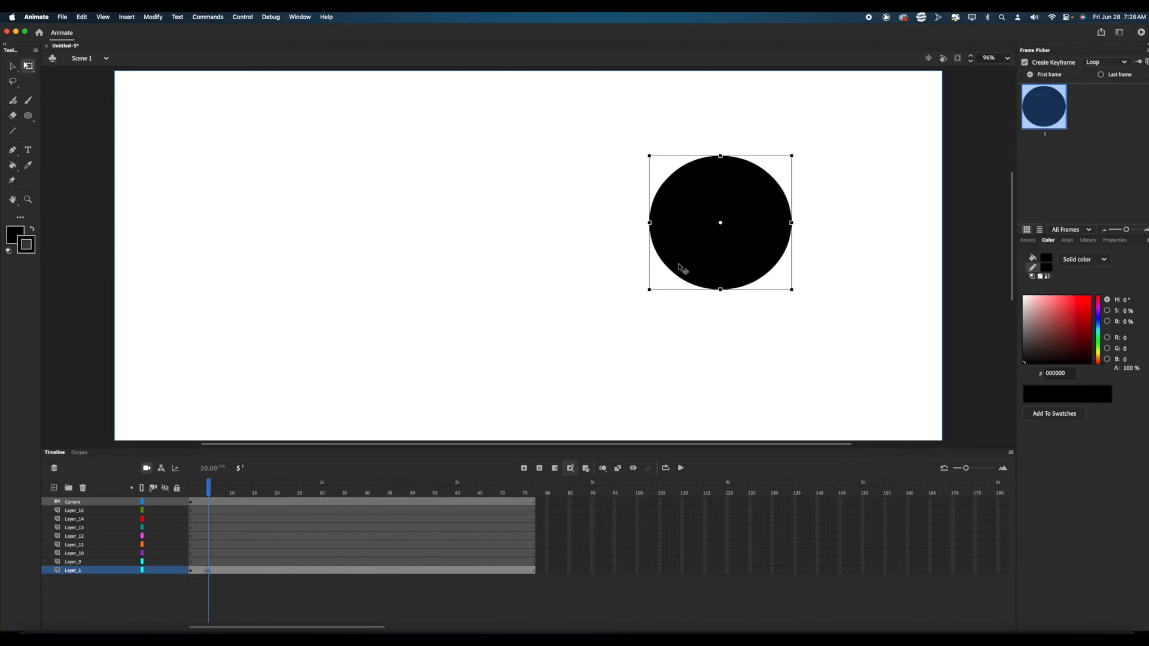
Step: Turn on onion skinning and reposition the frame 5 circle so it overlaps the right side of the frame 1 circle
drag(192, 492, 209, 493)
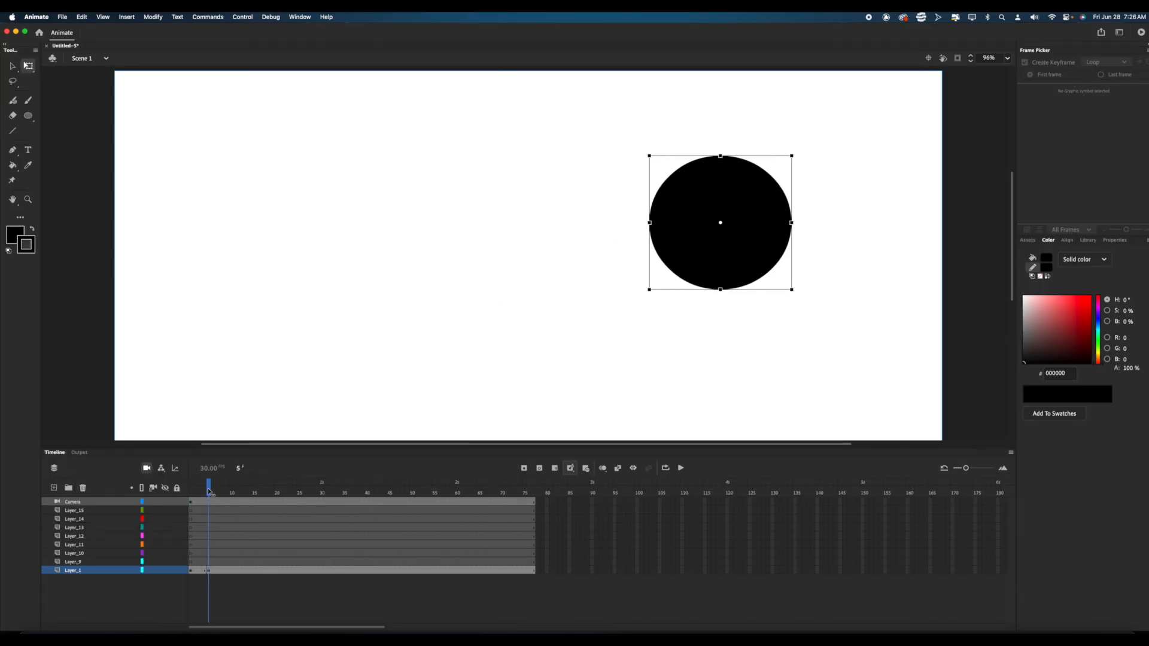
click(603, 468)
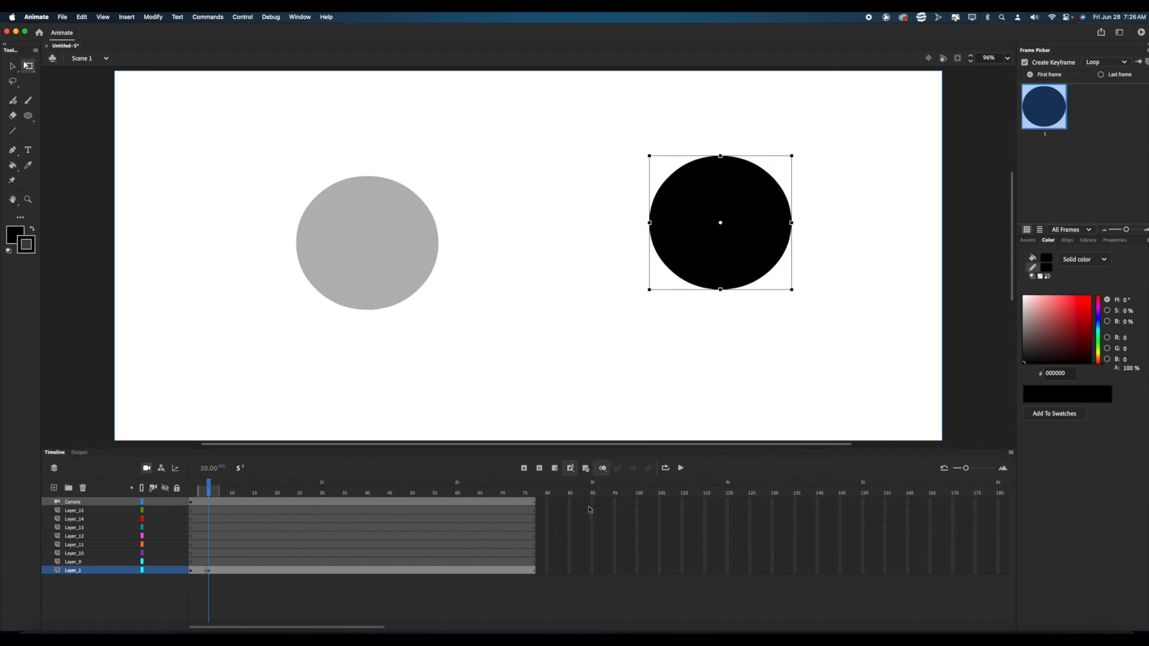
drag(747, 259, 452, 271)
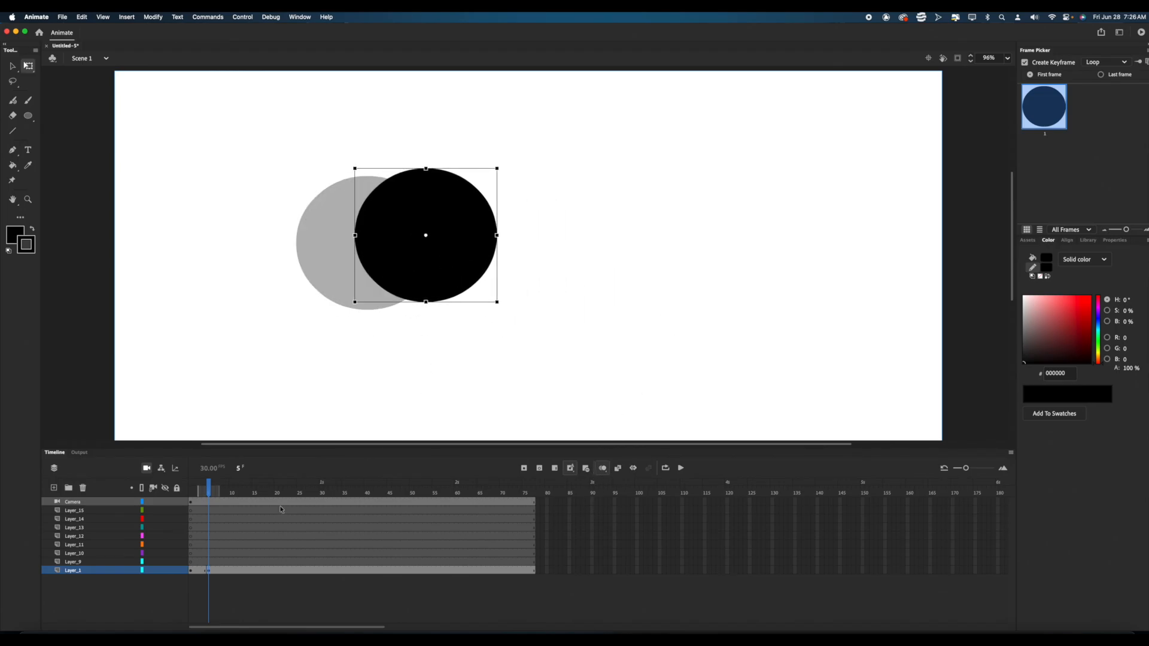
Step: Add Layer_1 keyframes at frame 10 and about frame 16, using the onion skin to shift the circle slightly further right
drag(213, 493, 231, 493)
mouse_move(452, 260)
mouse_down()
mouse_move(474, 261)
mouse_move(444, 276)
mouse_up()
click(260, 492)
Step: Play back the circle's keyframed motion with onion skinning on and scrub the timeline to frame 29
click(199, 493)
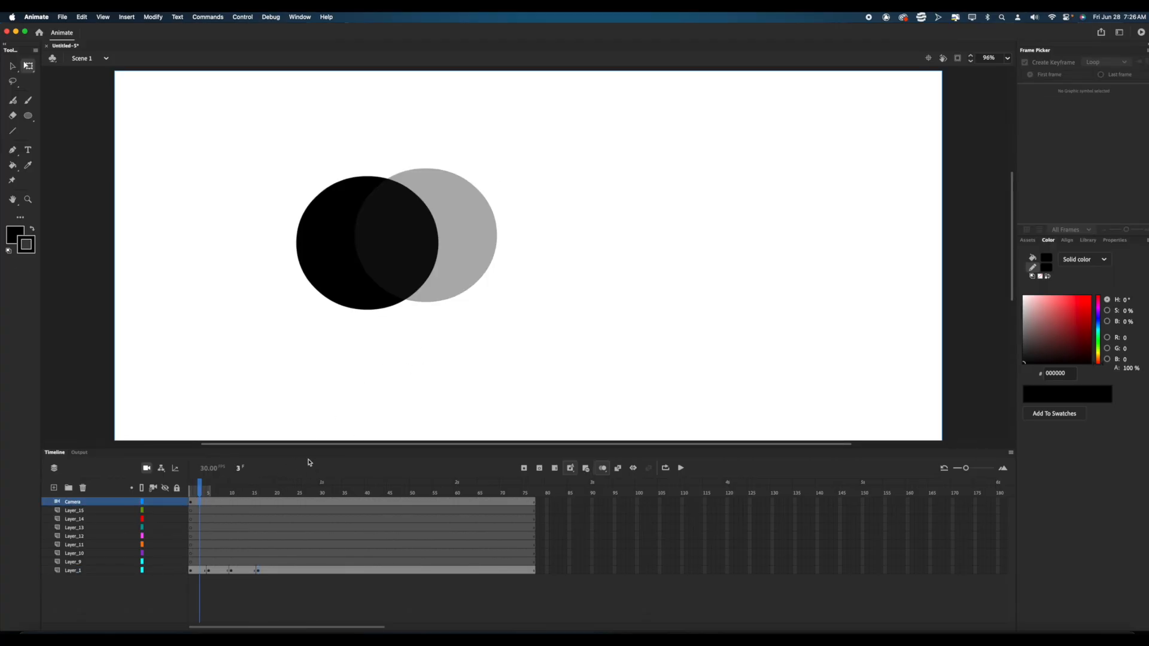
click(676, 468)
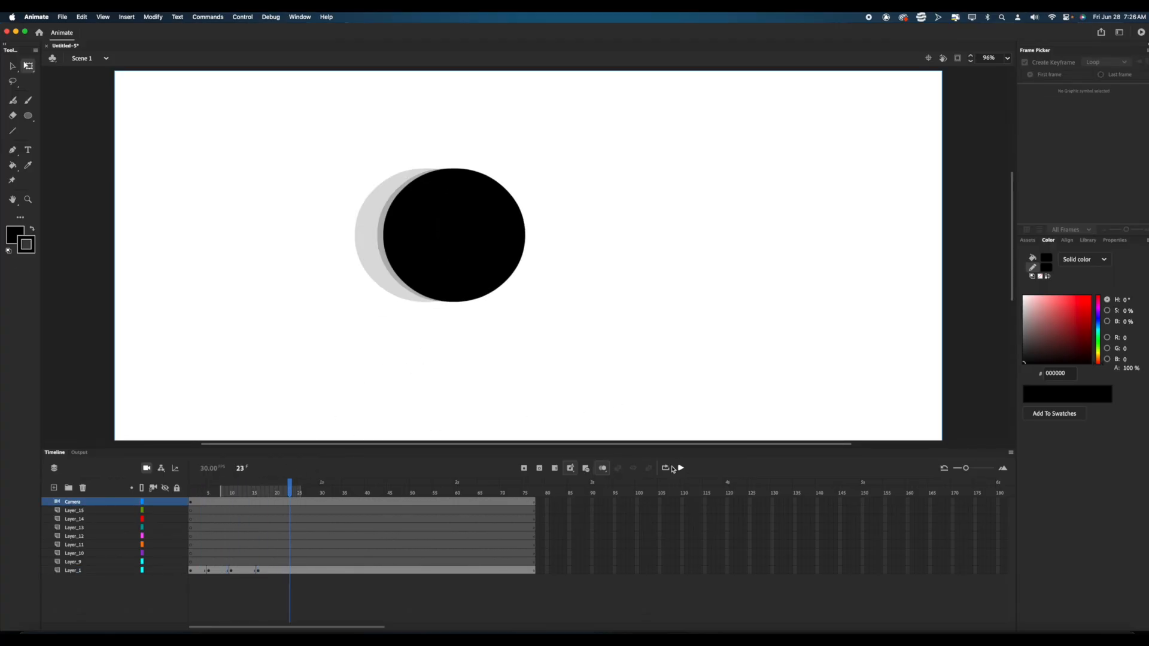
drag(223, 492, 317, 496)
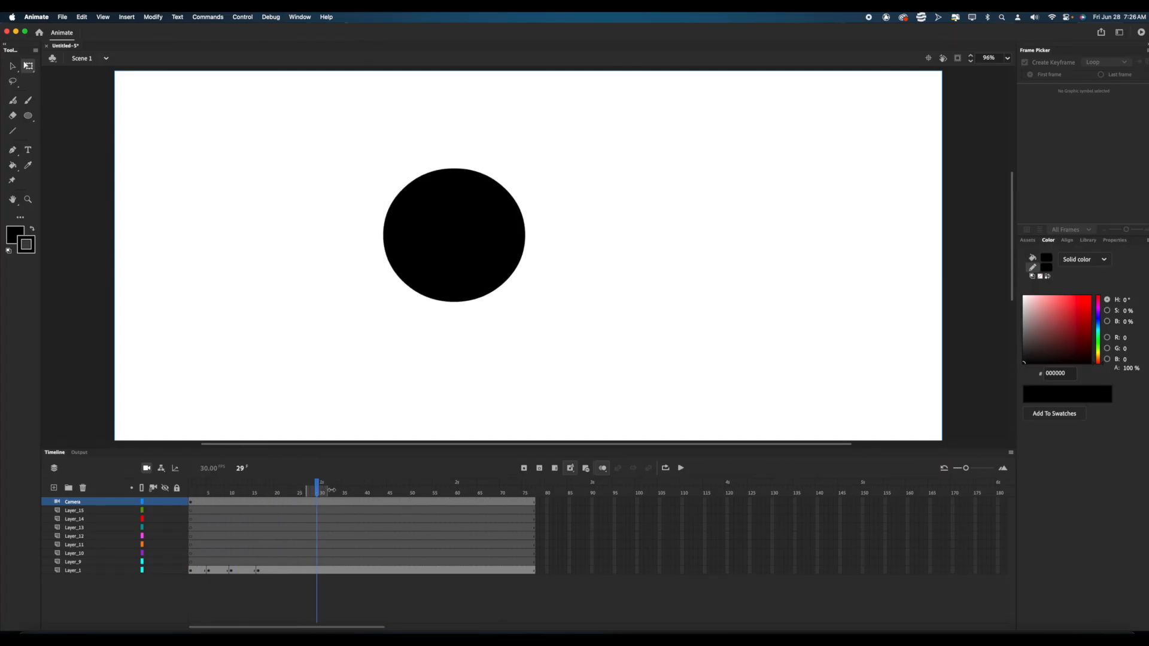